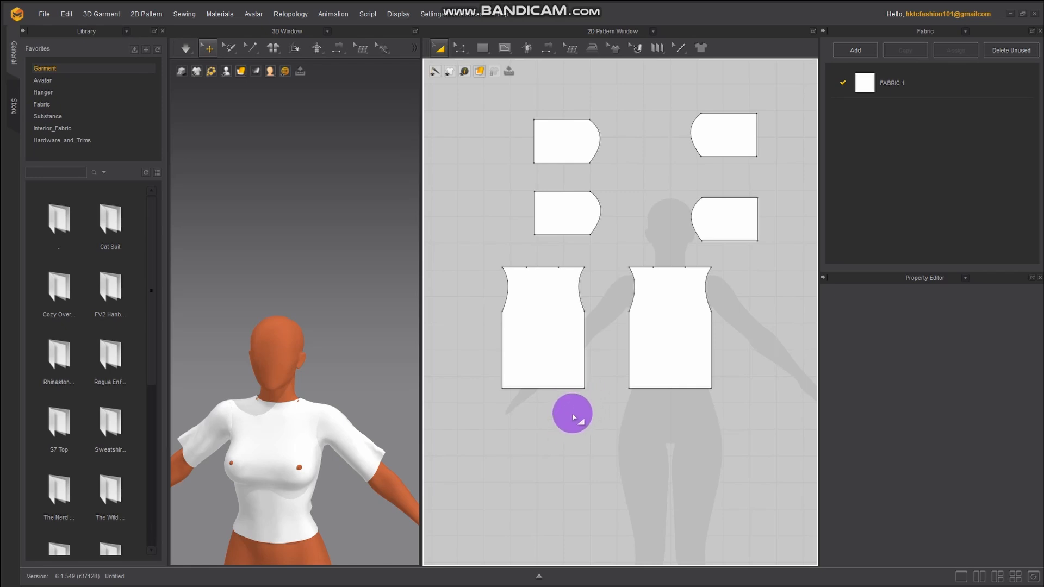
{"action": "scroll", "coordinate": [573, 417], "scroll_direction": "up", "scroll_amount": 2}
{"action": "right_click_drag", "start_coordinate": [333, 517], "coordinate": [367, 456]}
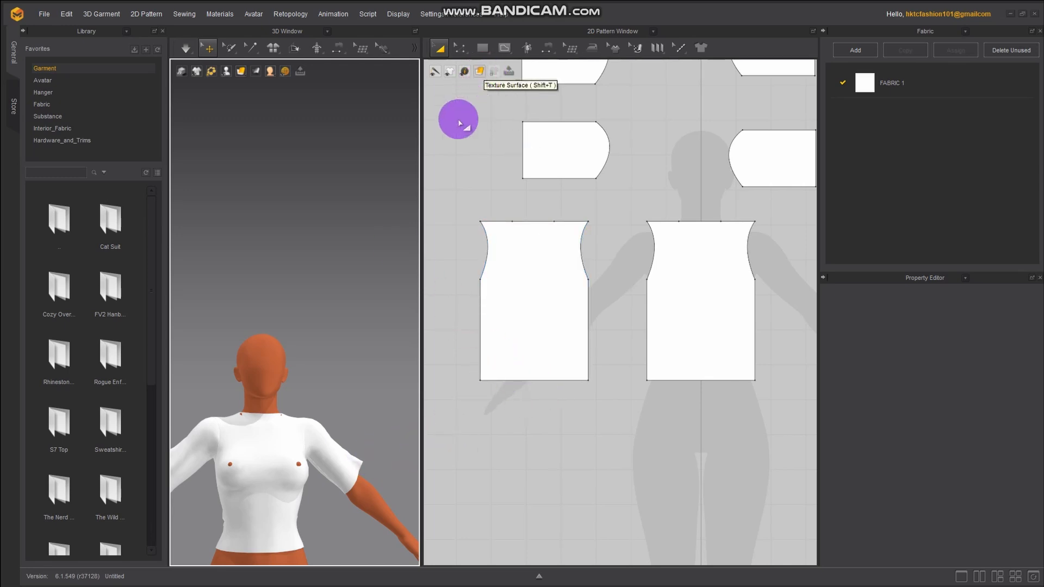
{"action": "key", "text": "f"}
{"action": "left_click", "coordinate": [458, 47]}
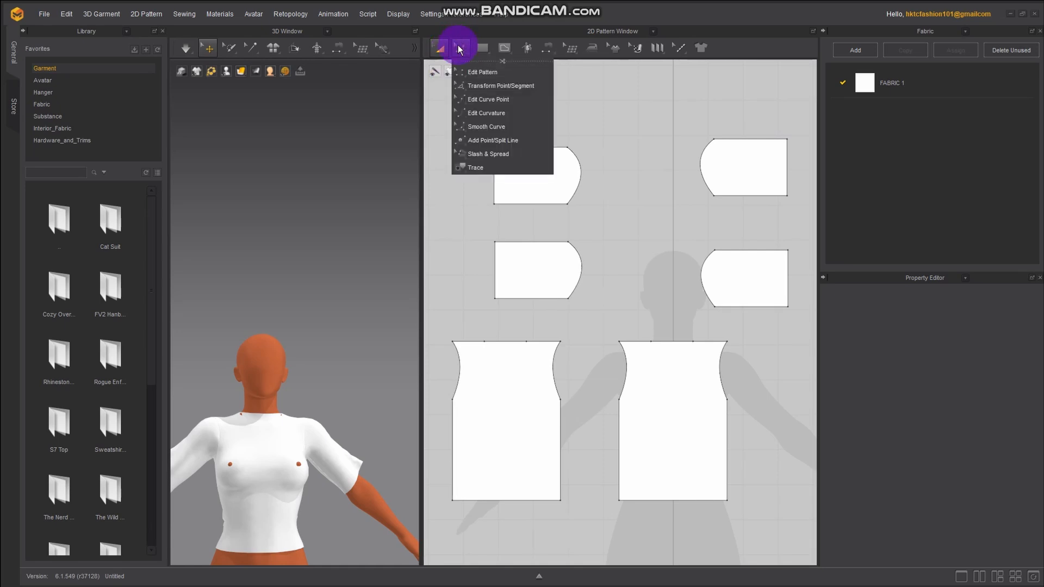
{"action": "left_click", "coordinate": [500, 85]}
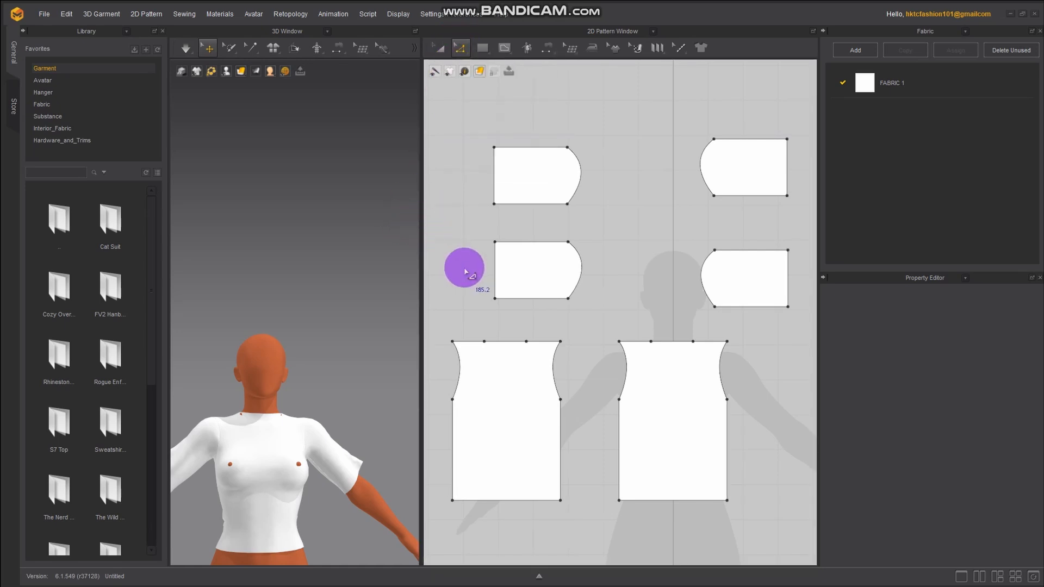
Select all six pattern pieces and apply linked editing to them as Symmetric Pattern
{"action": "scroll", "coordinate": [626, 340], "scroll_direction": "down", "scroll_amount": 1}
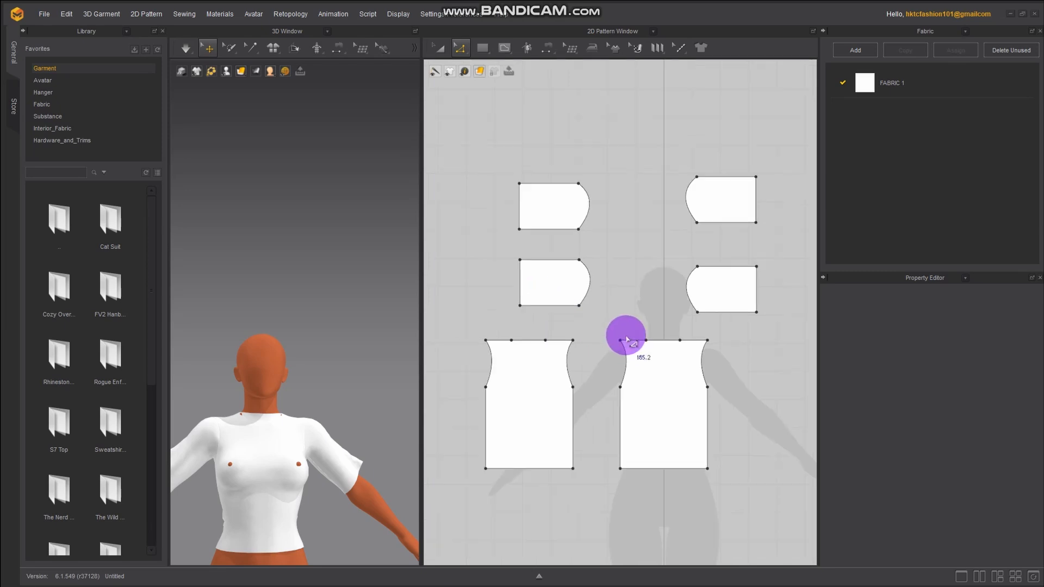
{"action": "scroll", "coordinate": [646, 387], "scroll_direction": "down", "scroll_amount": 1}
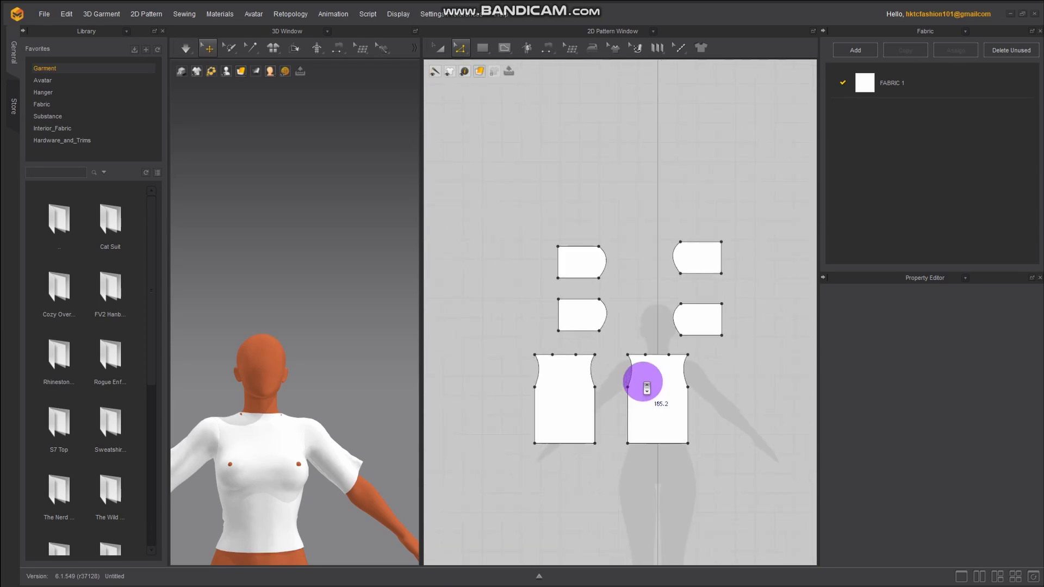
{"action": "left_click", "coordinate": [441, 48]}
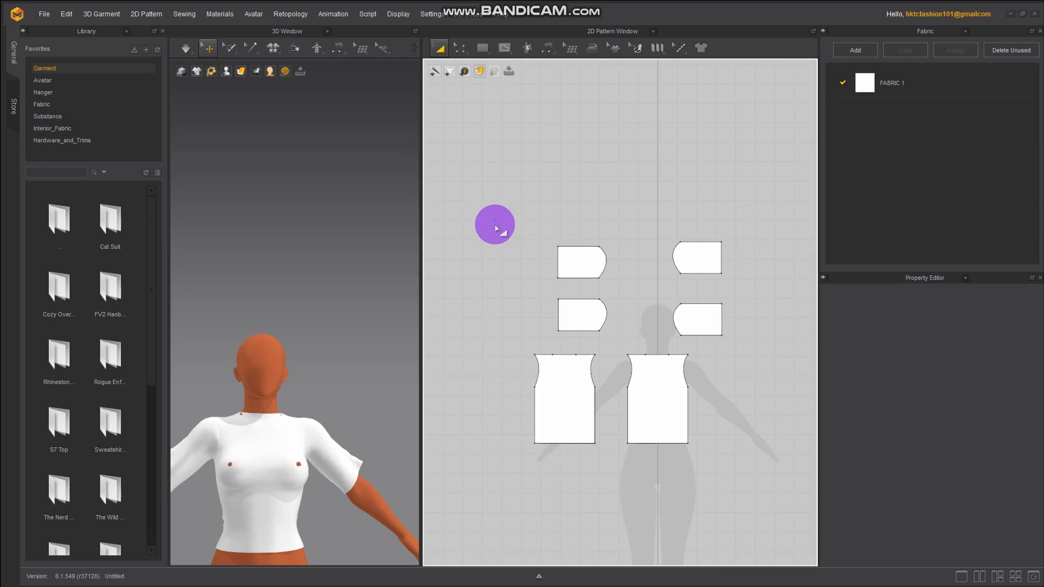
{"action": "left_click_drag", "start_coordinate": [495, 224], "coordinate": [760, 476]}
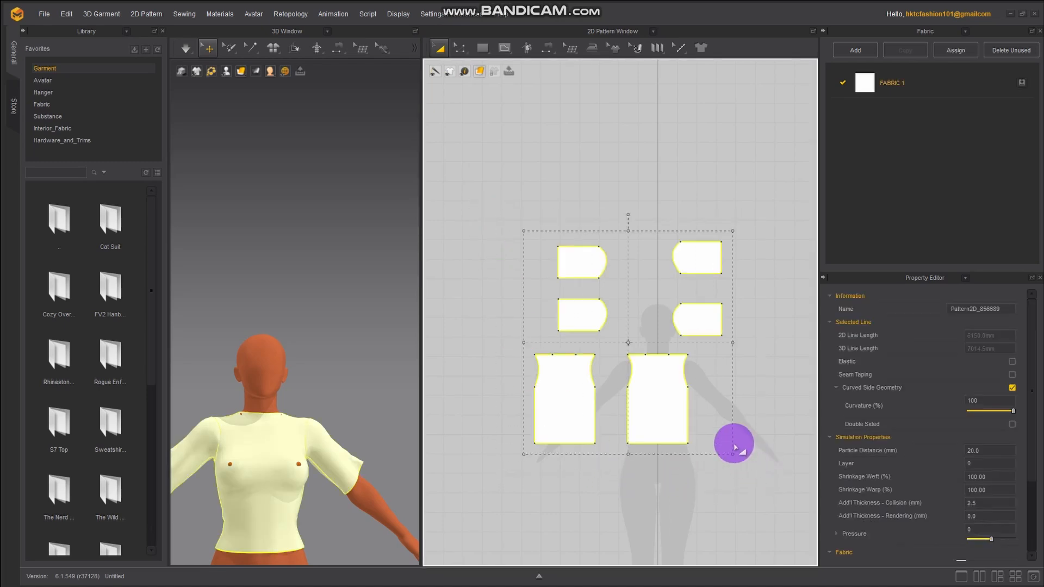
{"action": "right_click", "coordinate": [667, 403]}
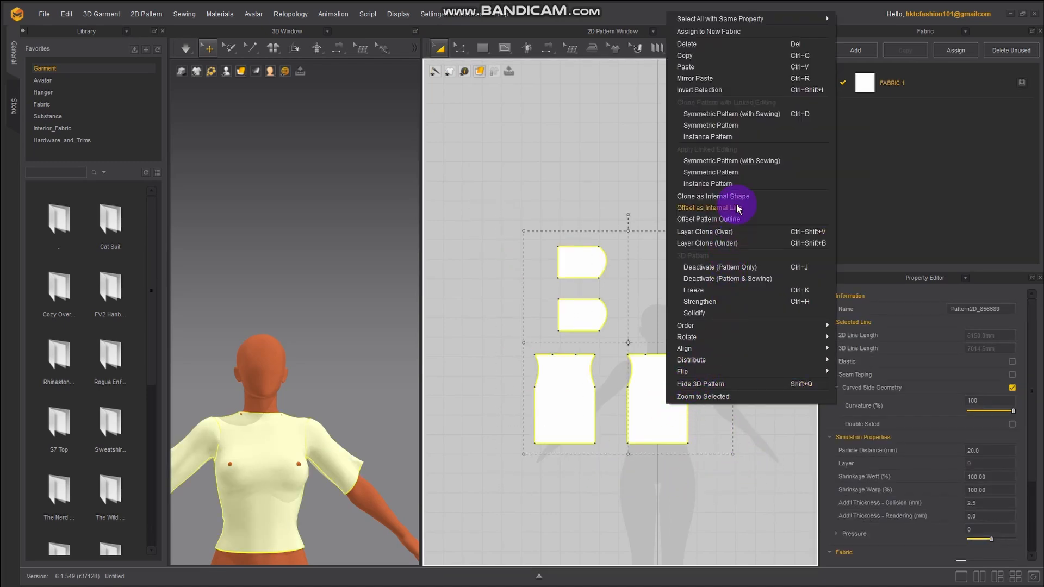
{"action": "left_click", "coordinate": [744, 173]}
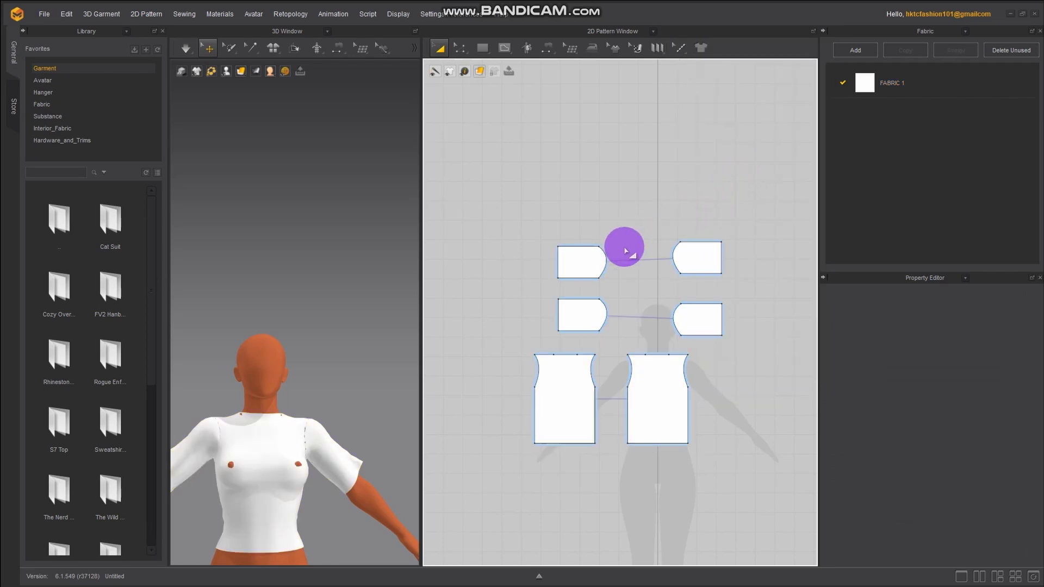
With Transform Point/Segment, move the lower edges of both linked sleeve pairs slightly upward to narrow the sleeves
{"action": "left_click", "coordinate": [463, 47]}
{"action": "left_click", "coordinate": [492, 85]}
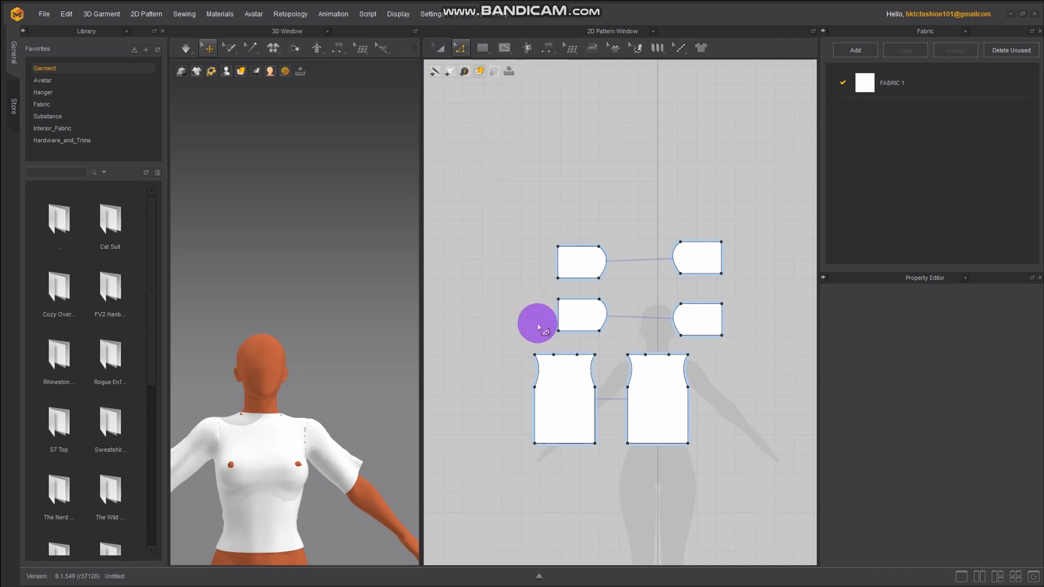
{"action": "scroll", "coordinate": [537, 326], "scroll_direction": "up", "scroll_amount": 2}
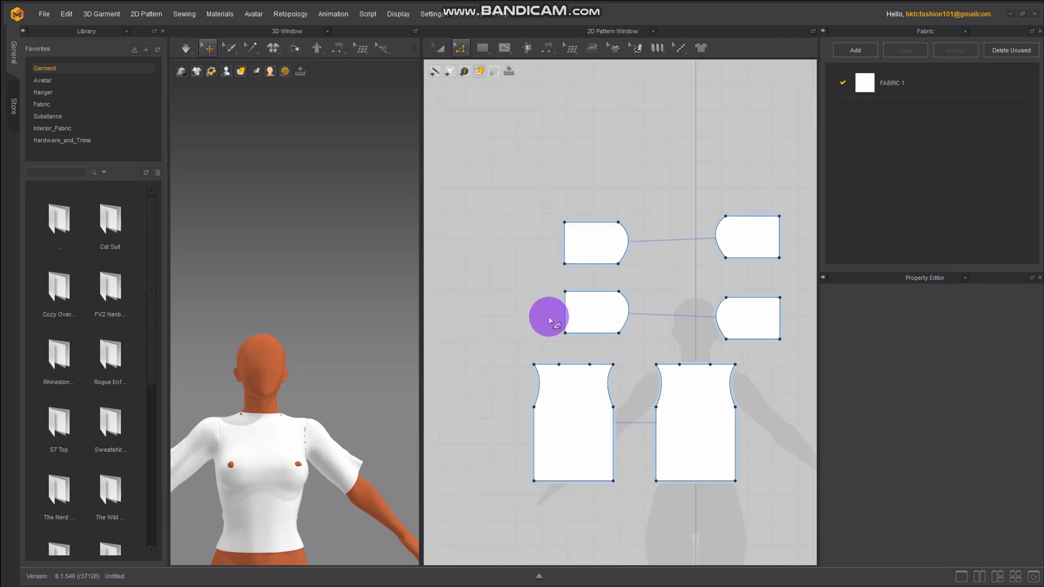
{"action": "middle_click_drag", "start_coordinate": [303, 503], "coordinate": [339, 427]}
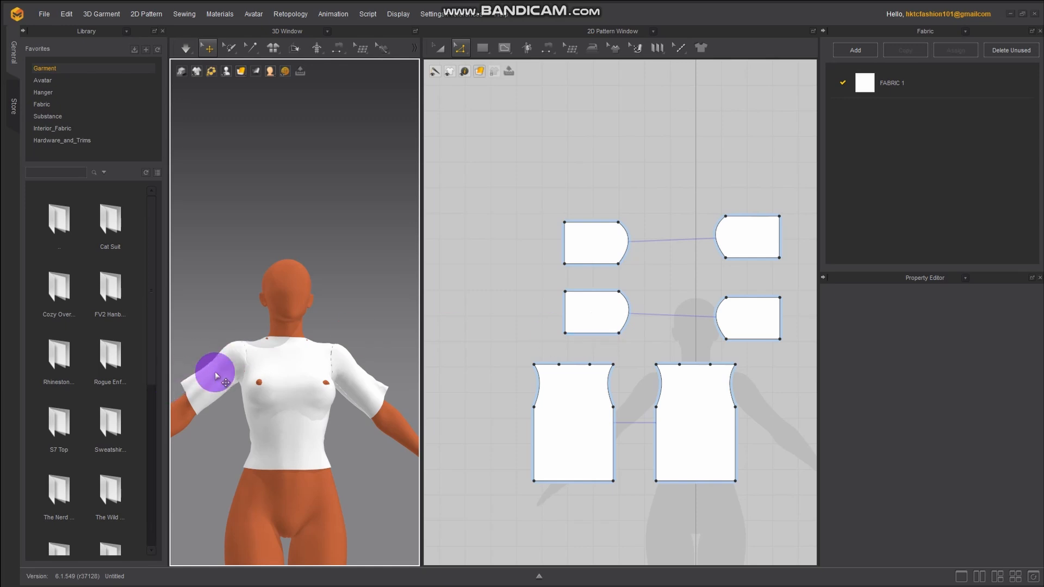
{"action": "left_click", "coordinate": [602, 334]}
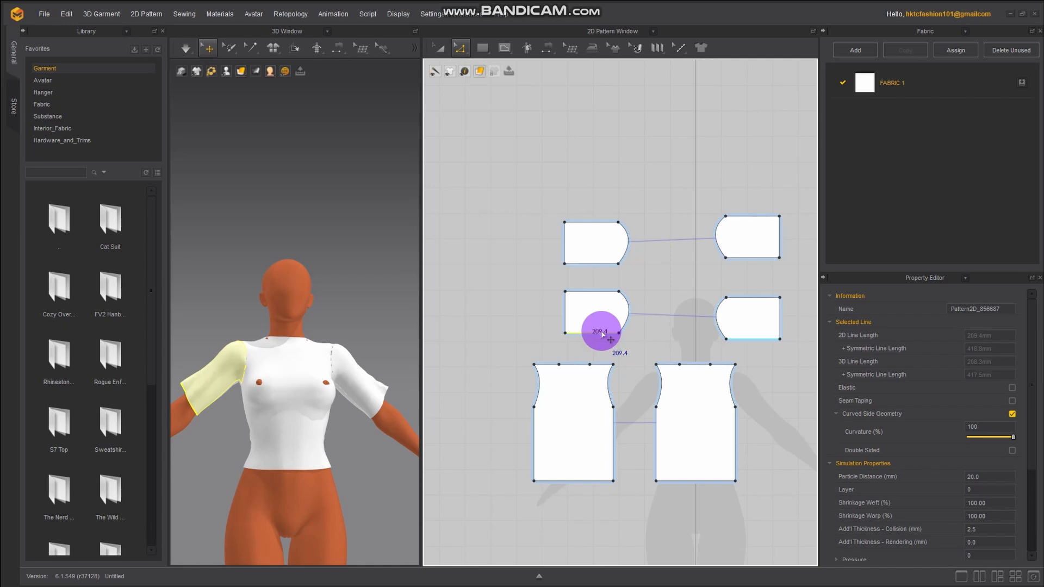
{"action": "left_click_drag", "start_coordinate": [601, 331], "coordinate": [602, 333]}
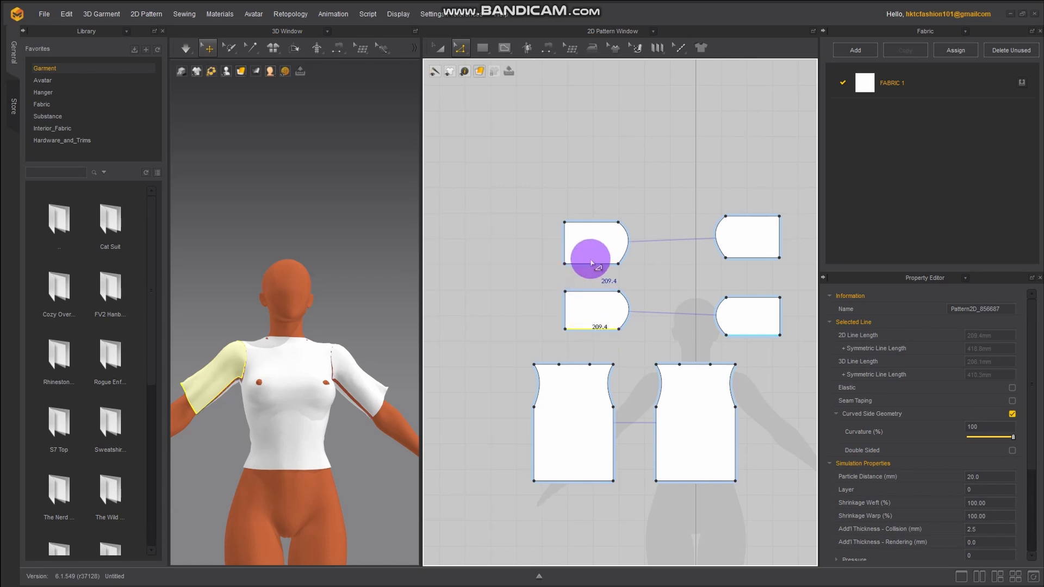
{"action": "left_click_drag", "start_coordinate": [593, 263], "coordinate": [594, 264], "text": "shift"}
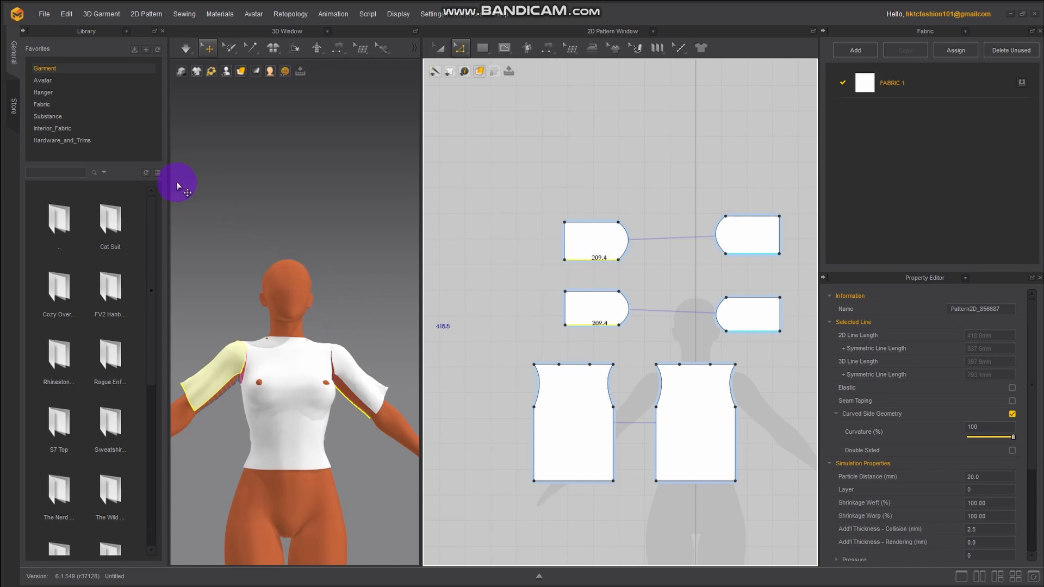
Simulate the garment in Normal mode and inspect the fit of the narrowed sleeves on the avatar
{"action": "left_click", "coordinate": [185, 48]}
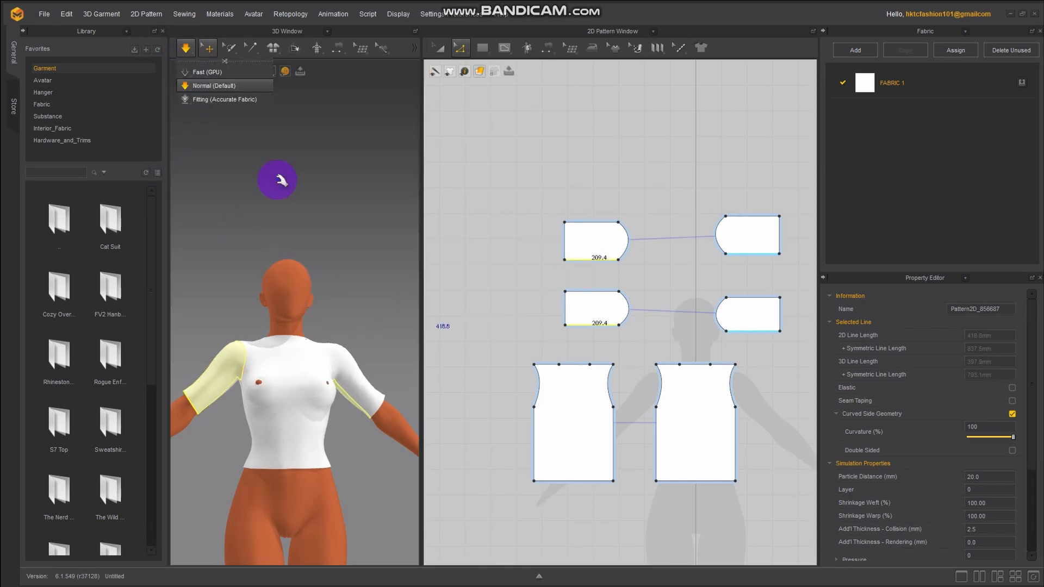
{"action": "right_click_drag", "start_coordinate": [271, 421], "coordinate": [250, 481]}
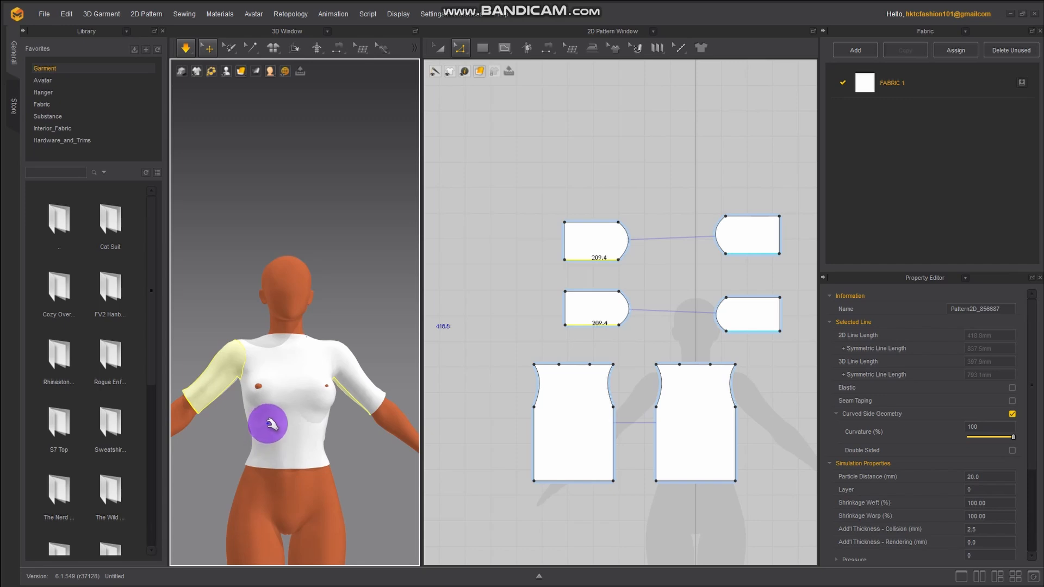
{"action": "right_click_drag", "start_coordinate": [209, 424], "coordinate": [188, 435]}
{"action": "key", "text": "space"}
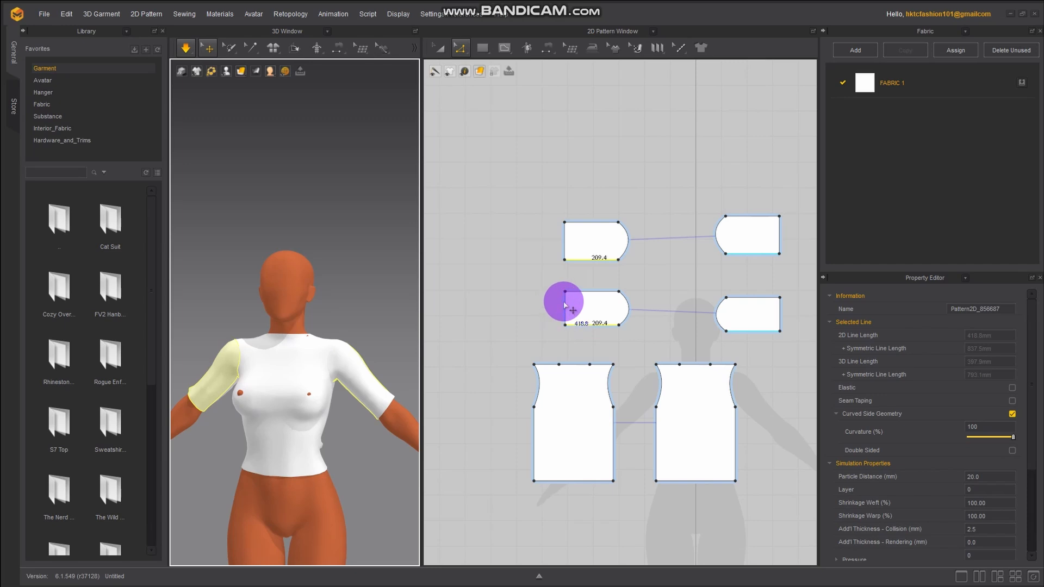
With Transform Pattern, scale the linked front and back torso pieces slightly longer and narrower
{"action": "left_click", "coordinate": [482, 50]}
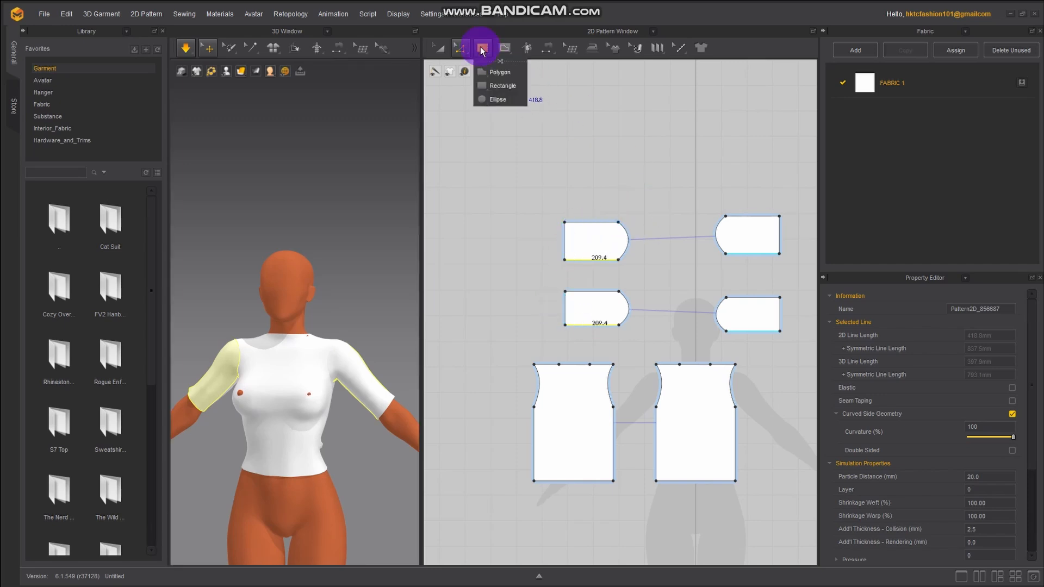
{"action": "left_click", "coordinate": [460, 45]}
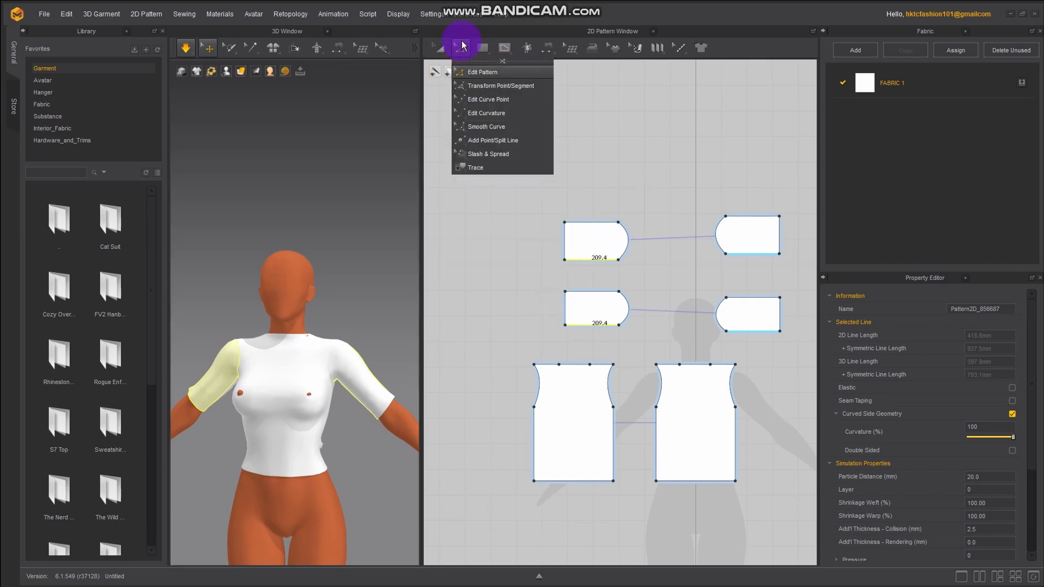
{"action": "left_click", "coordinate": [444, 48]}
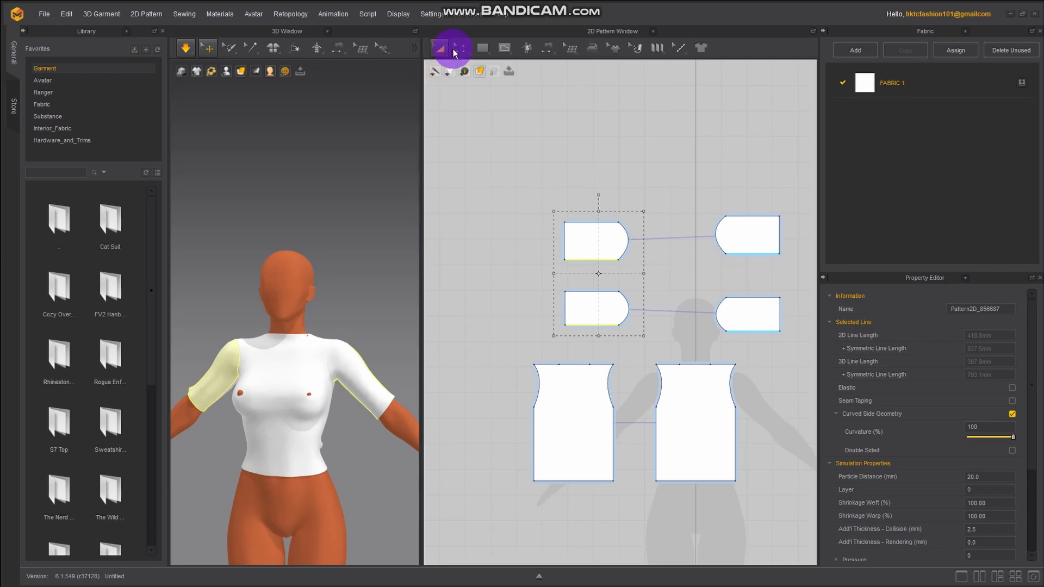
{"action": "left_click", "coordinate": [469, 48]}
{"action": "right_click_drag", "start_coordinate": [562, 506], "coordinate": [563, 410]}
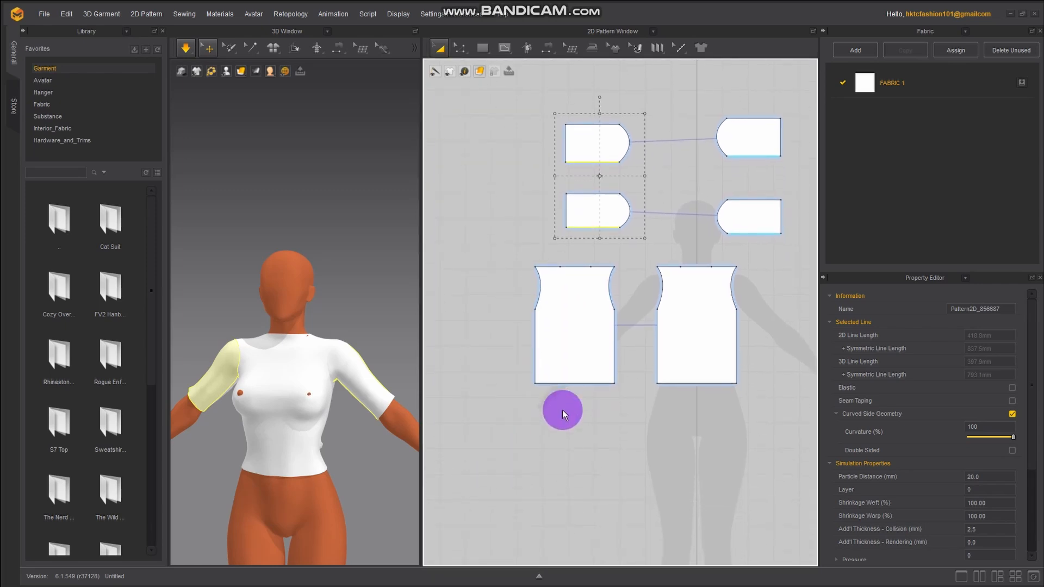
{"action": "left_click", "coordinate": [572, 378]}
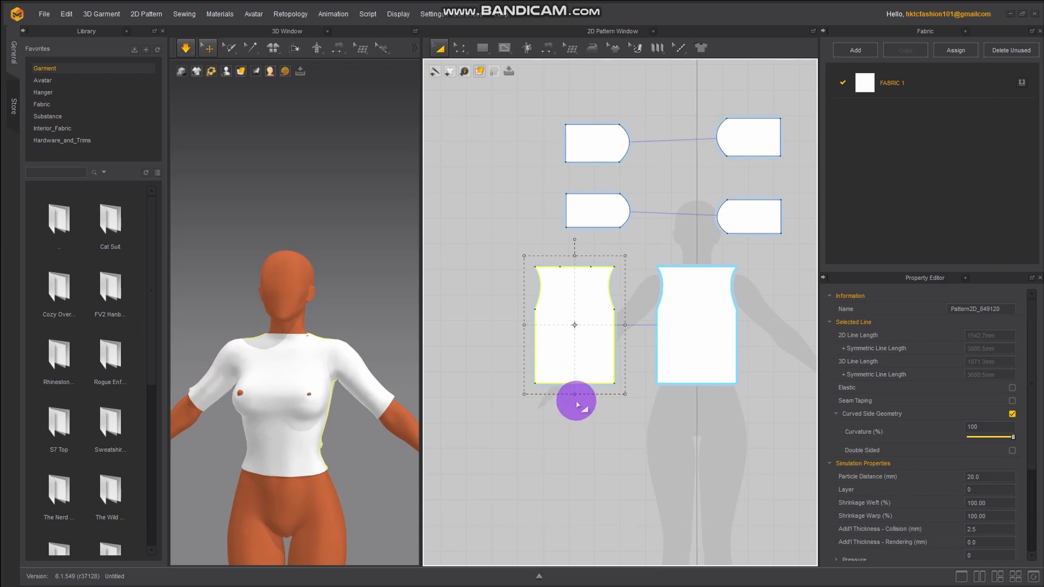
{"action": "left_click_drag", "start_coordinate": [575, 396], "coordinate": [575, 397]}
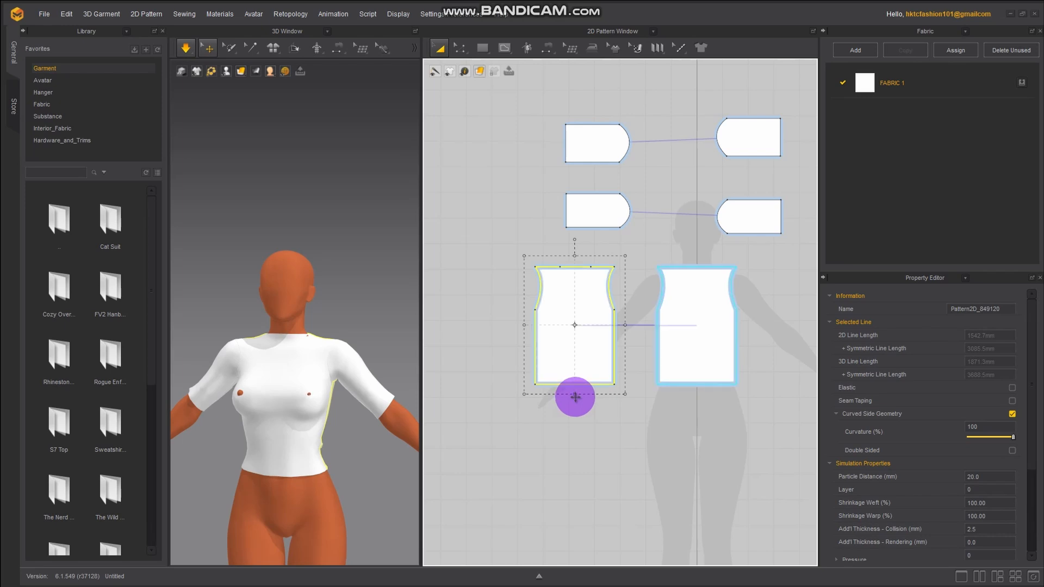
{"action": "left_click_drag", "start_coordinate": [576, 397], "coordinate": [575, 398]}
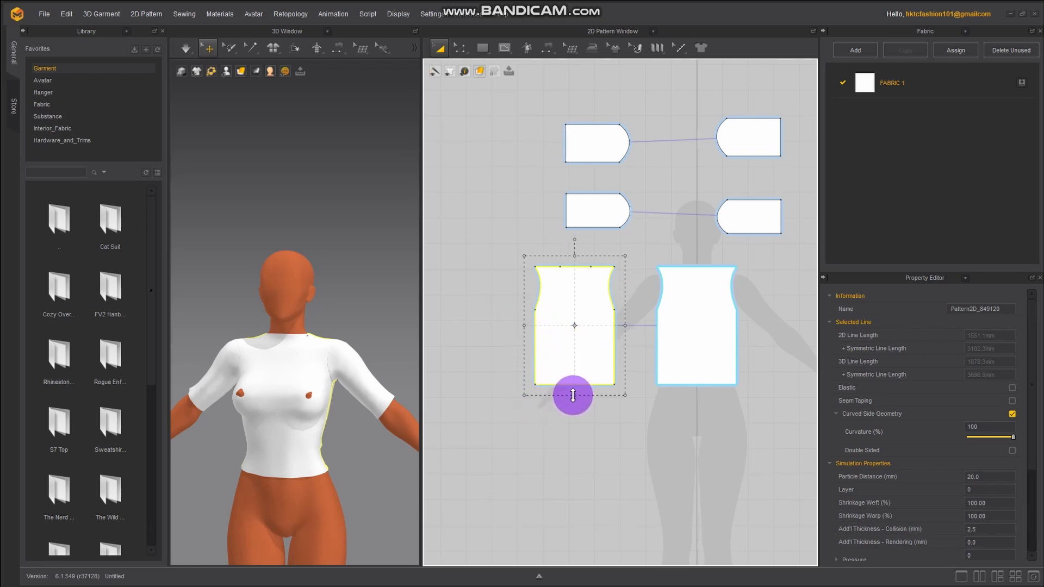
{"action": "left_click_drag", "start_coordinate": [574, 395], "coordinate": [572, 402]}
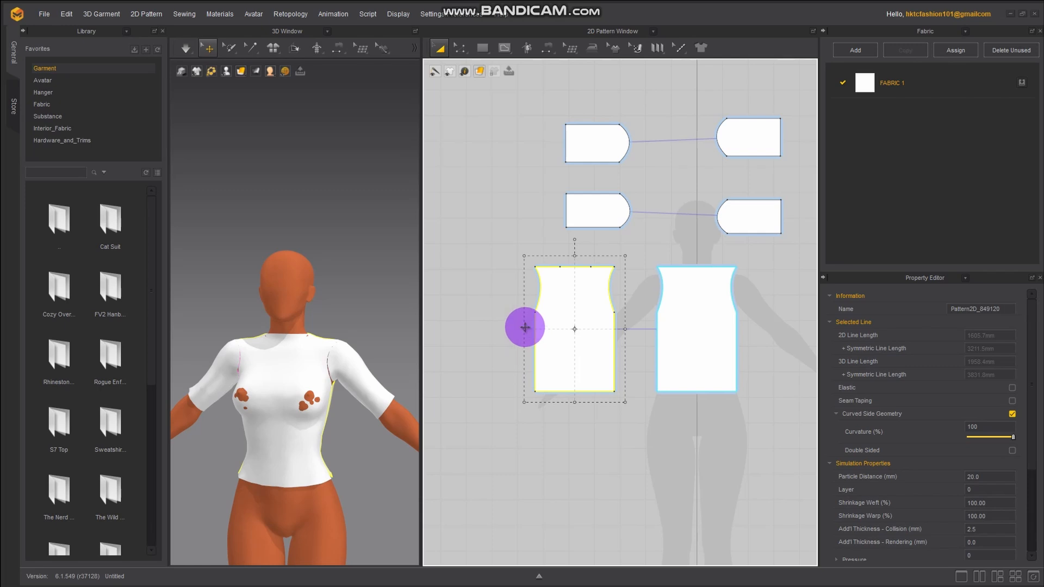
{"action": "left_click_drag", "start_coordinate": [525, 327], "coordinate": [531, 328]}
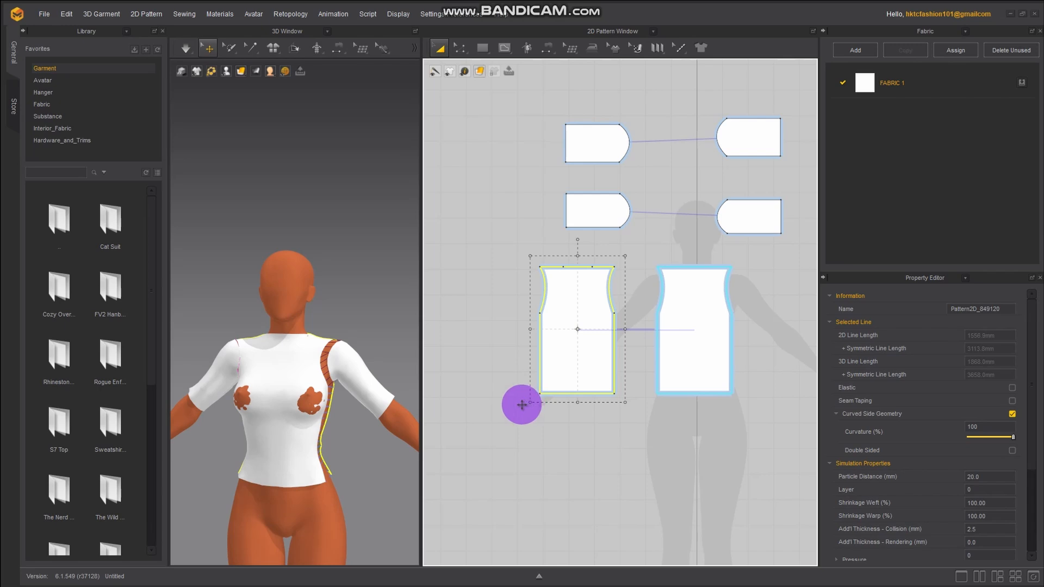
{"action": "left_click_drag", "start_coordinate": [522, 405], "coordinate": [528, 402]}
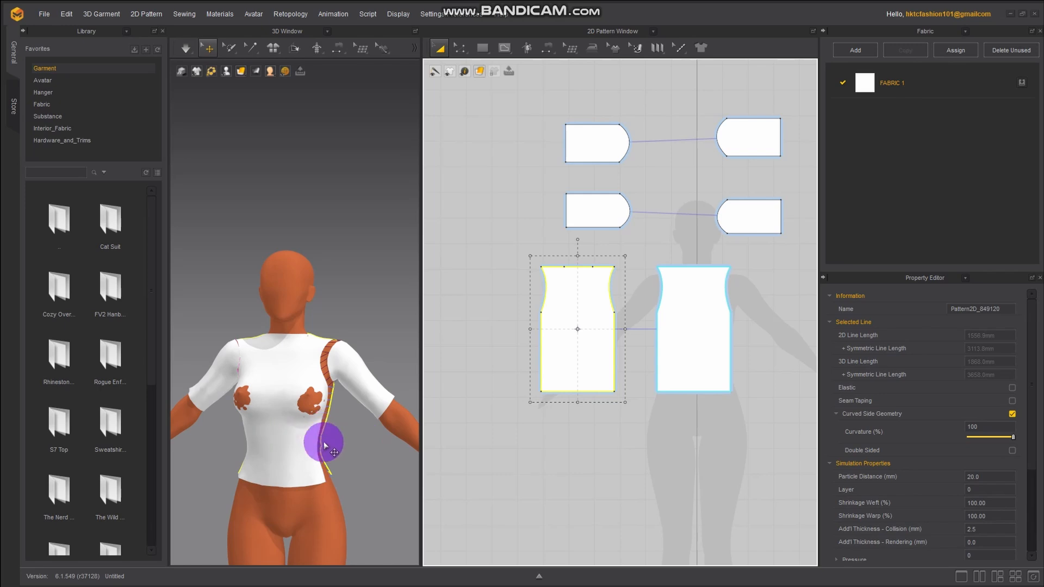
Simulate the garment with the resized torso pieces and turn the avatar to check the fit around the chest
{"action": "right_click_drag", "start_coordinate": [289, 500], "coordinate": [316, 499]}
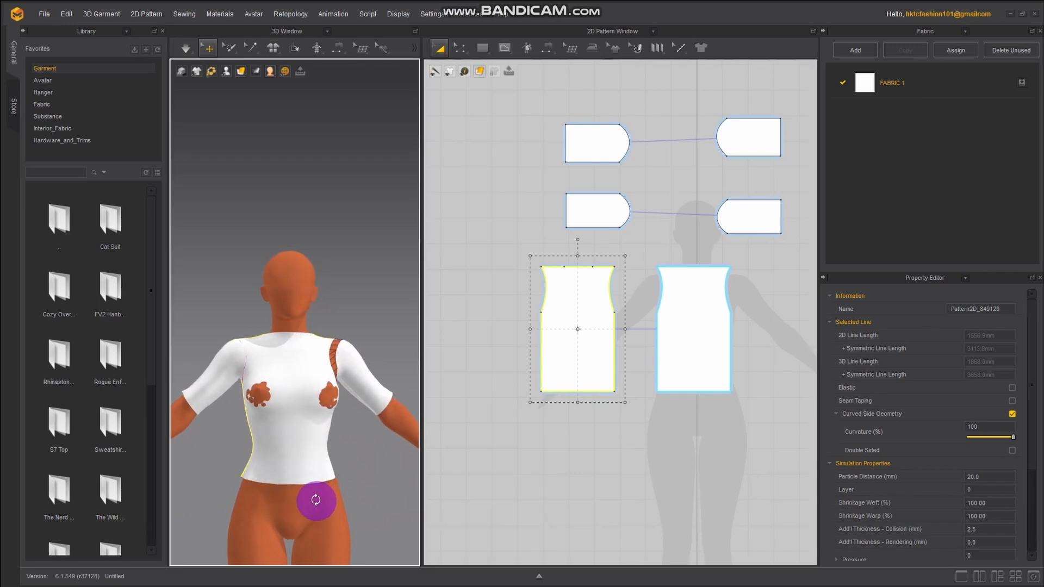
{"action": "left_click", "coordinate": [186, 48]}
{"action": "left_click", "coordinate": [186, 49]}
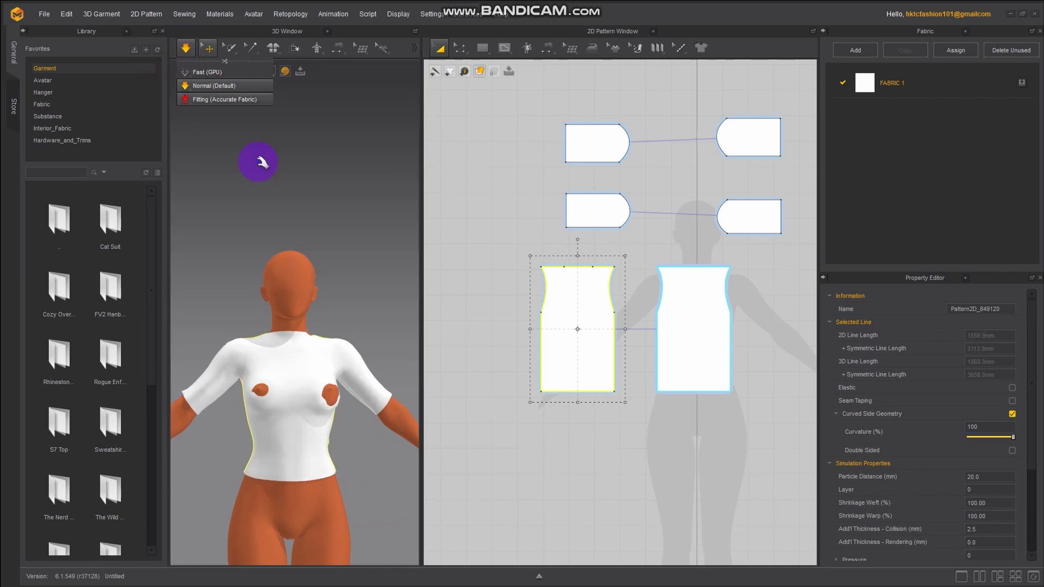
{"action": "right_click_drag", "start_coordinate": [270, 482], "coordinate": [243, 471]}
{"action": "scroll", "coordinate": [256, 461], "scroll_direction": "up", "scroll_amount": 3}
{"action": "key", "text": "space"}
{"action": "middle_click_drag", "start_coordinate": [270, 399], "coordinate": [274, 326]}
{"action": "right_click_drag", "start_coordinate": [242, 375], "coordinate": [282, 374]}
{"action": "key", "text": "space"}
{"action": "key", "text": "space"}
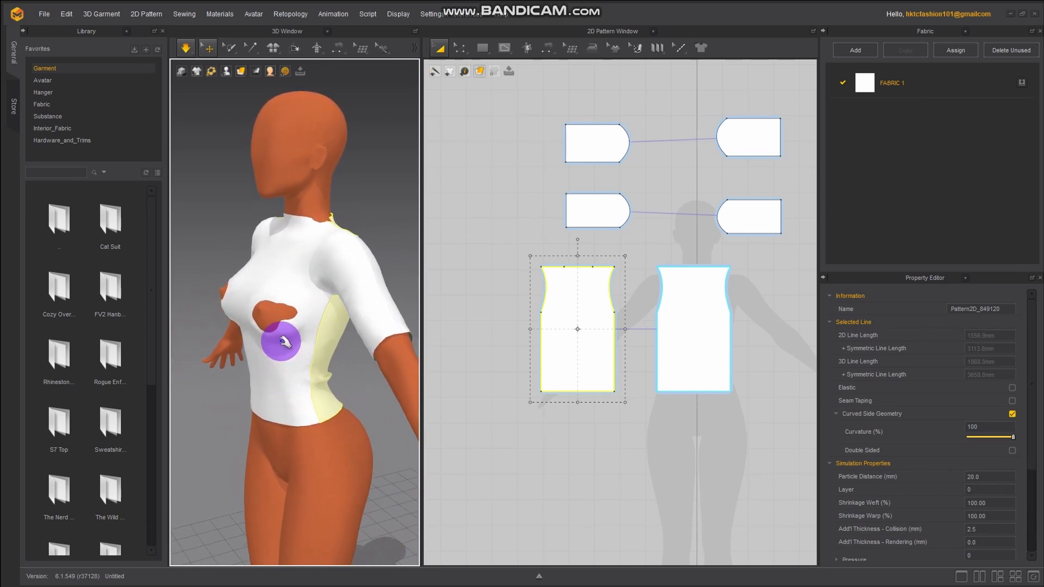
Pull the front torso fabric outward over the avatar's chest during simulation to let it resettle over the exposed skin
{"action": "left_click_drag", "start_coordinate": [262, 332], "coordinate": [279, 319]}
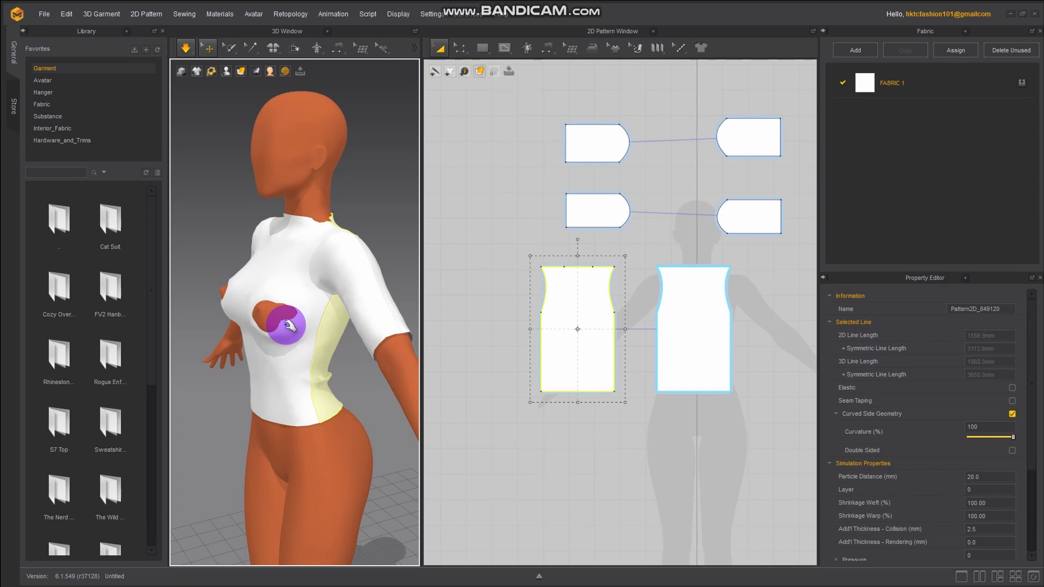
{"action": "left_click", "coordinate": [288, 325]}
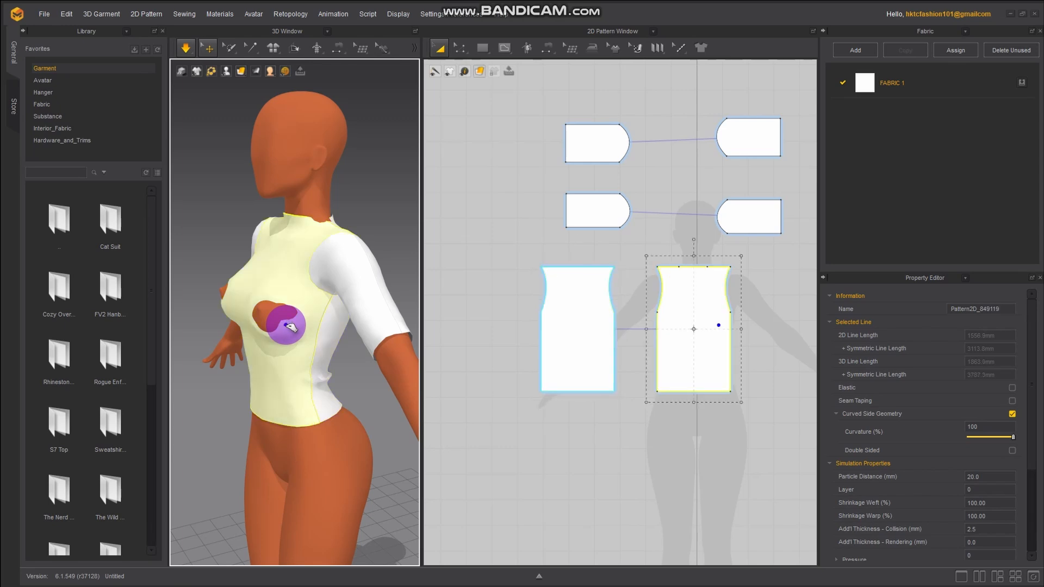
{"action": "left_click_drag", "start_coordinate": [289, 325], "coordinate": [186, 345]}
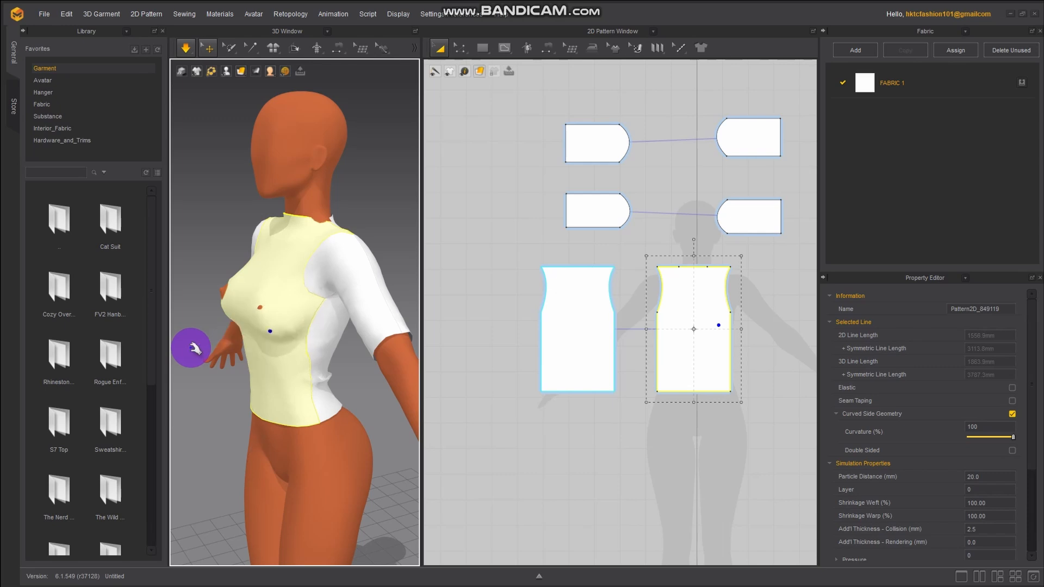
{"action": "key", "text": "space"}
{"action": "right_click_drag", "start_coordinate": [309, 377], "coordinate": [233, 396]}
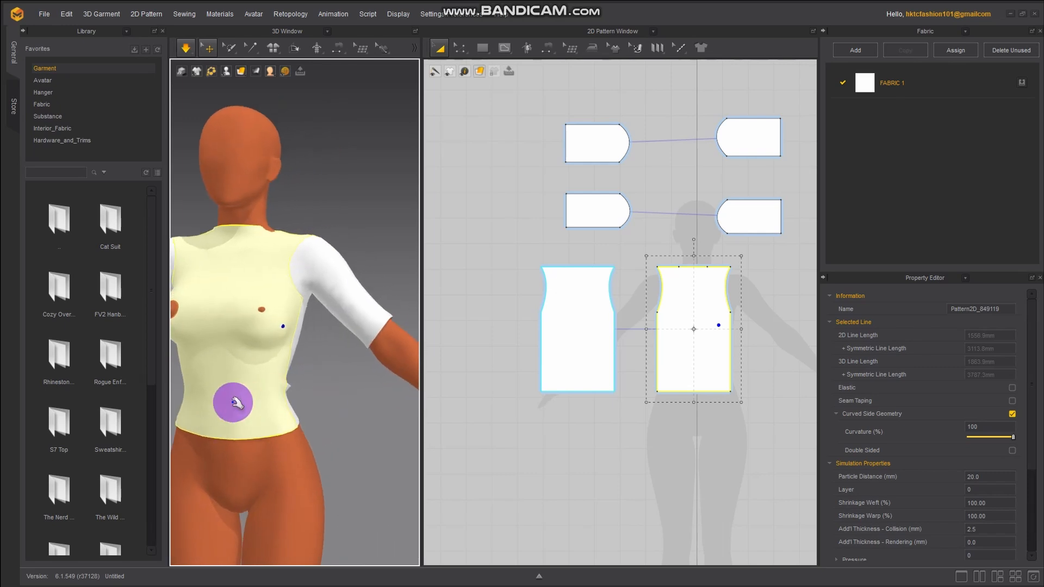
Pull the front and back torso fabric at the avatar's waist during simulation to let it resettle
{"action": "key", "text": "space"}
{"action": "left_click_drag", "start_coordinate": [235, 406], "coordinate": [205, 385]}
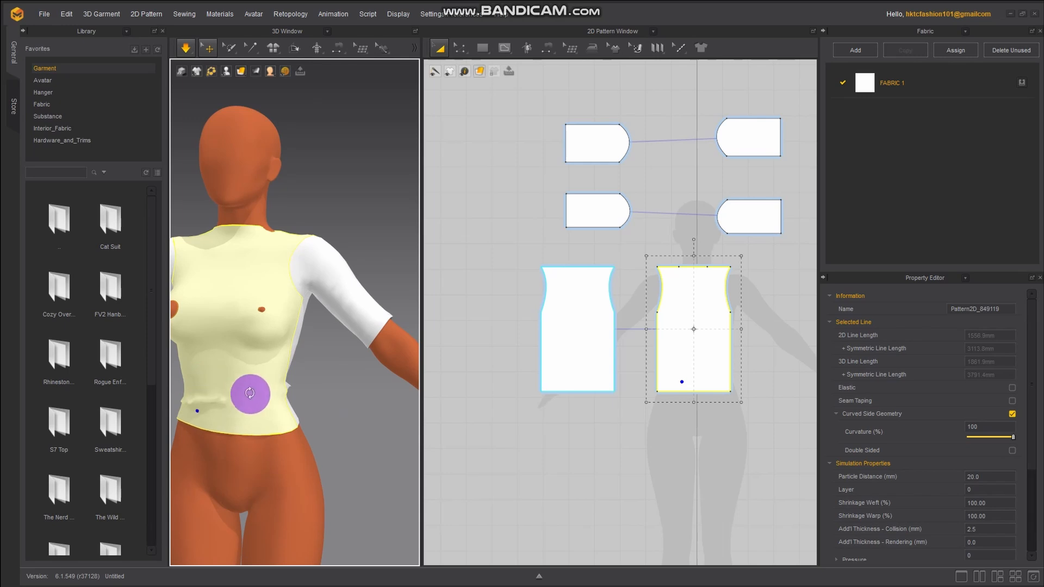
{"action": "right_click_drag", "start_coordinate": [250, 391], "coordinate": [111, 384]}
{"action": "left_click_drag", "start_coordinate": [249, 373], "coordinate": [233, 397]}
Pull the back torso fabric outward near both shoulders while the simulation runs
{"action": "right_click_drag", "start_coordinate": [234, 397], "coordinate": [163, 450]}
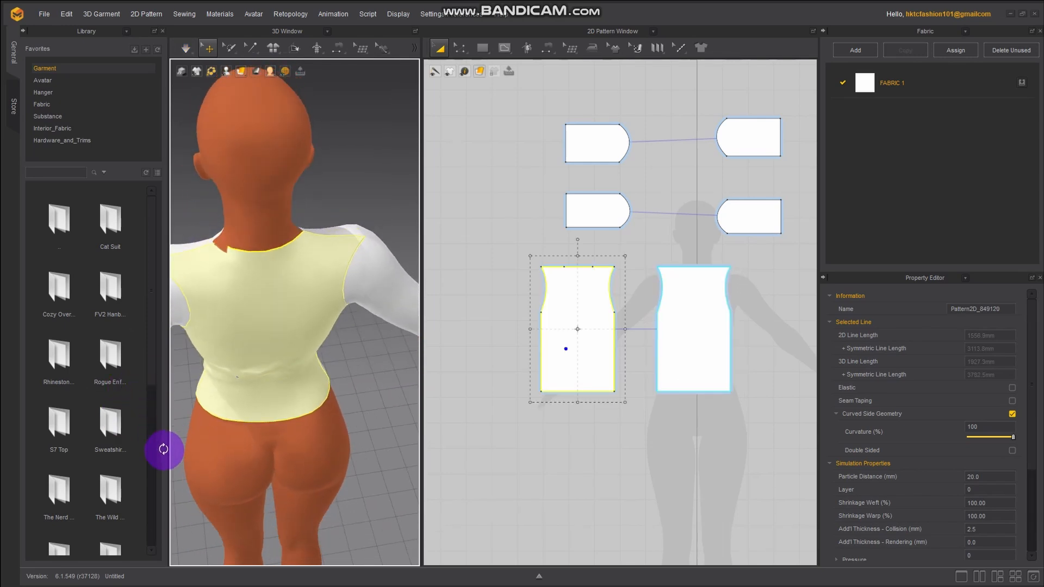
{"action": "left_click_drag", "start_coordinate": [212, 255], "coordinate": [188, 240]}
{"action": "left_click_drag", "start_coordinate": [327, 238], "coordinate": [357, 225]}
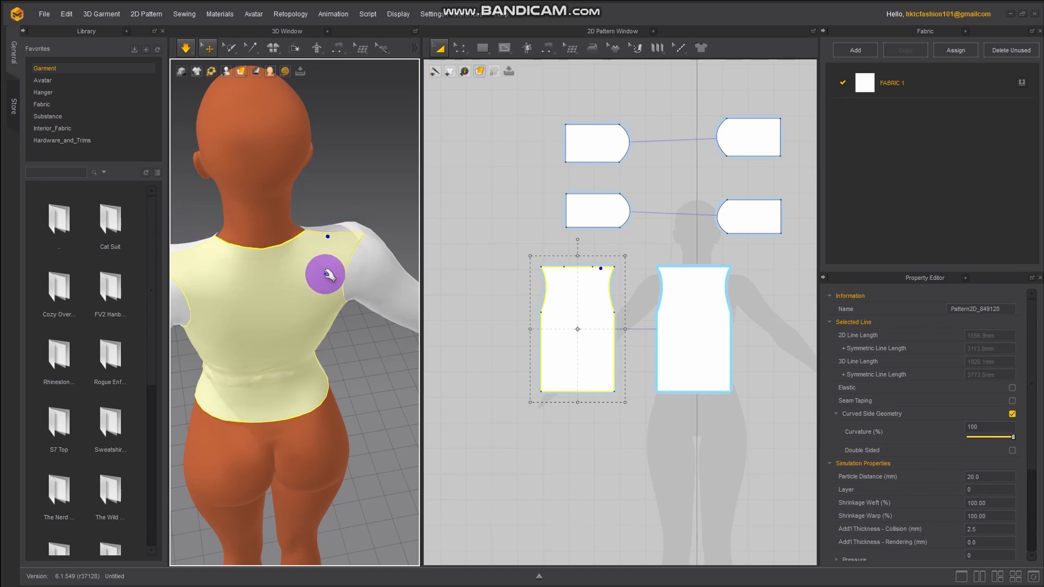
{"action": "key", "text": "space"}
Simulate again and tug the front torso fabric on the avatar's right breast, checking the coverage from side and front
{"action": "right_click_drag", "start_coordinate": [293, 298], "coordinate": [289, 254]}
{"action": "right_click_drag", "start_coordinate": [336, 346], "coordinate": [159, 361]}
{"action": "key", "text": "space"}
{"action": "right_click_drag", "start_coordinate": [356, 375], "coordinate": [341, 344]}
{"action": "left_click", "coordinate": [336, 326]}
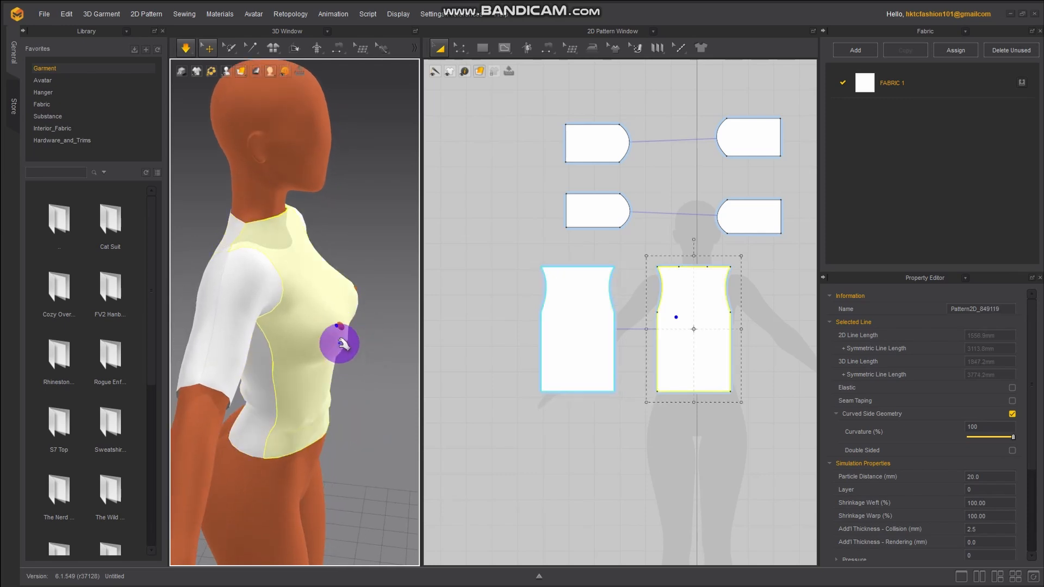
{"action": "right_click_drag", "start_coordinate": [351, 382], "coordinate": [304, 364]}
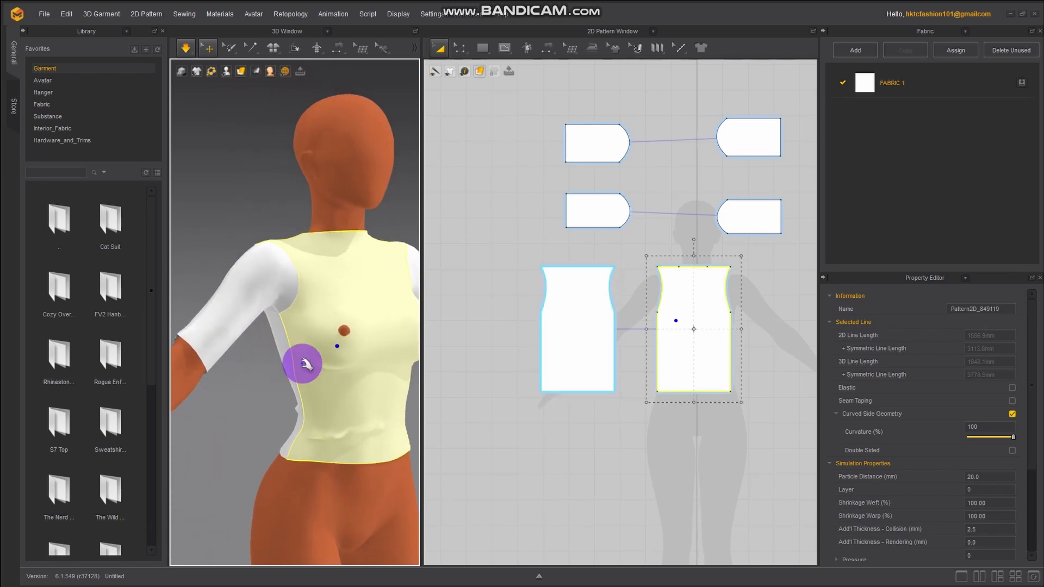
{"action": "right_click_drag", "start_coordinate": [356, 390], "coordinate": [270, 340]}
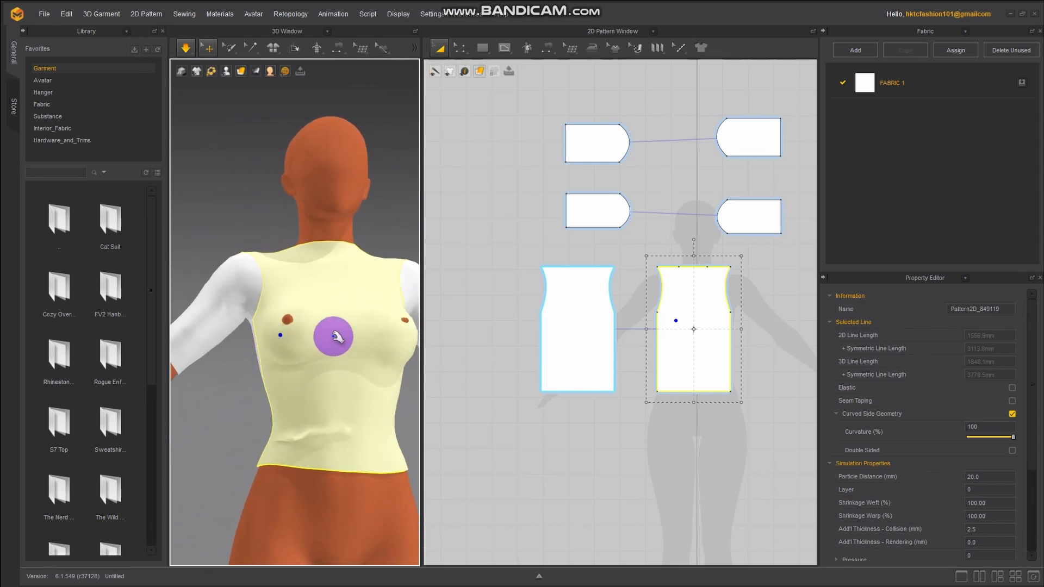
Tug the front torso fabric downward on the avatar's left breast and check the chest from the side
{"action": "right_click_drag", "start_coordinate": [374, 347], "coordinate": [315, 355]}
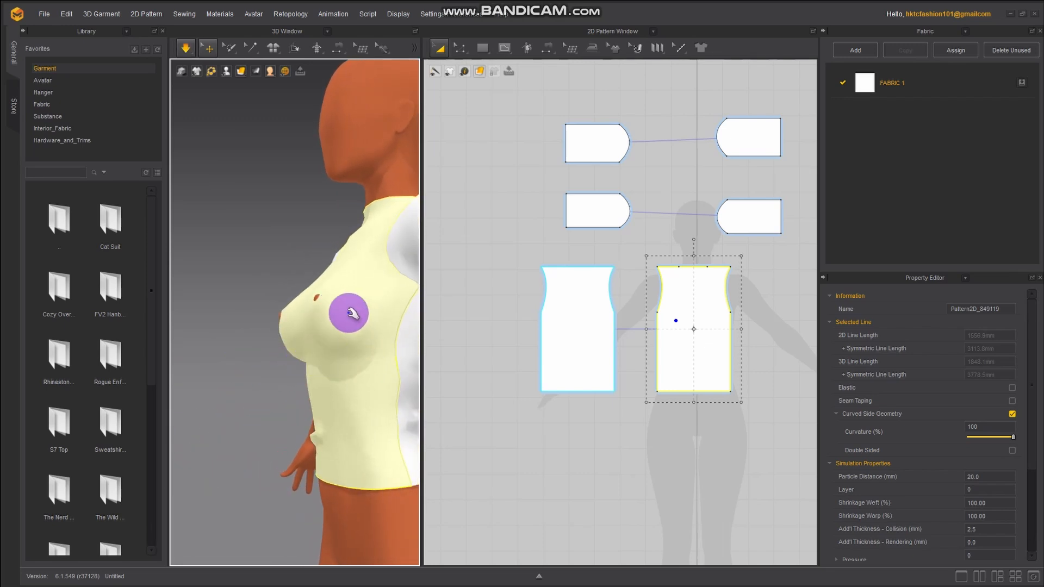
{"action": "right_click_drag", "start_coordinate": [332, 373], "coordinate": [294, 387]}
{"action": "right_click_drag", "start_coordinate": [385, 344], "coordinate": [364, 347]}
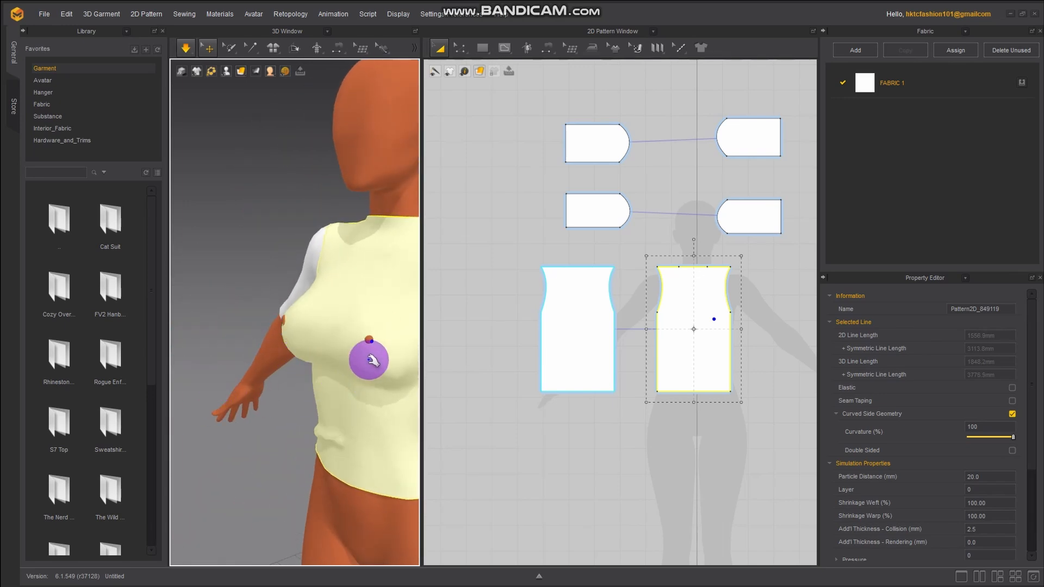
{"action": "right_click_drag", "start_coordinate": [326, 401], "coordinate": [447, 379]}
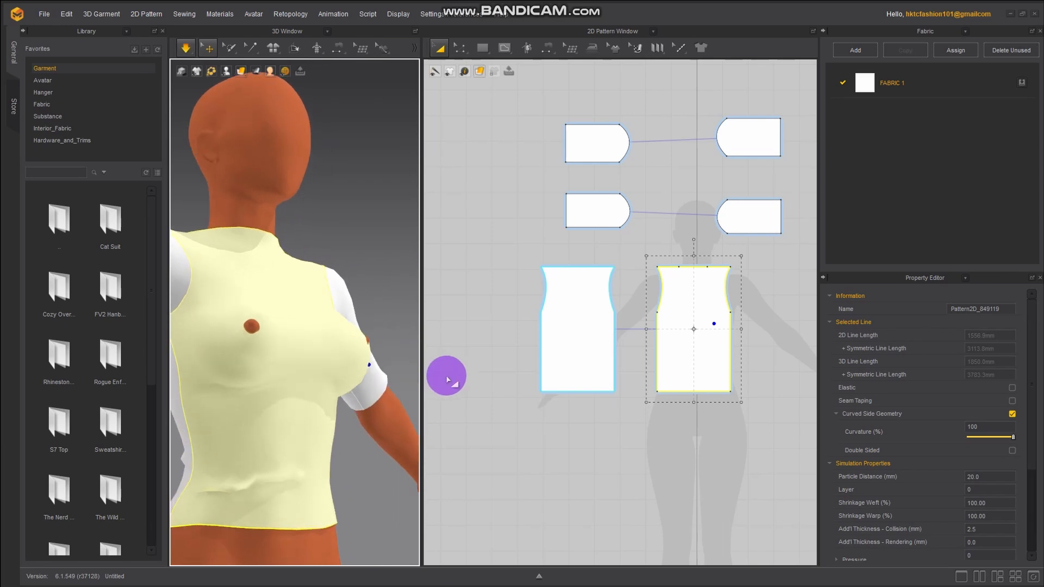
Pull the front torso fabric below the bust and around the waist and hem to even out the folds
{"action": "mouse_move", "coordinate": [254, 403]}
{"action": "left_mouse_down"}
{"action": "mouse_move", "coordinate": [247, 433]}
{"action": "mouse_move", "coordinate": [249, 402]}
{"action": "left_mouse_up"}
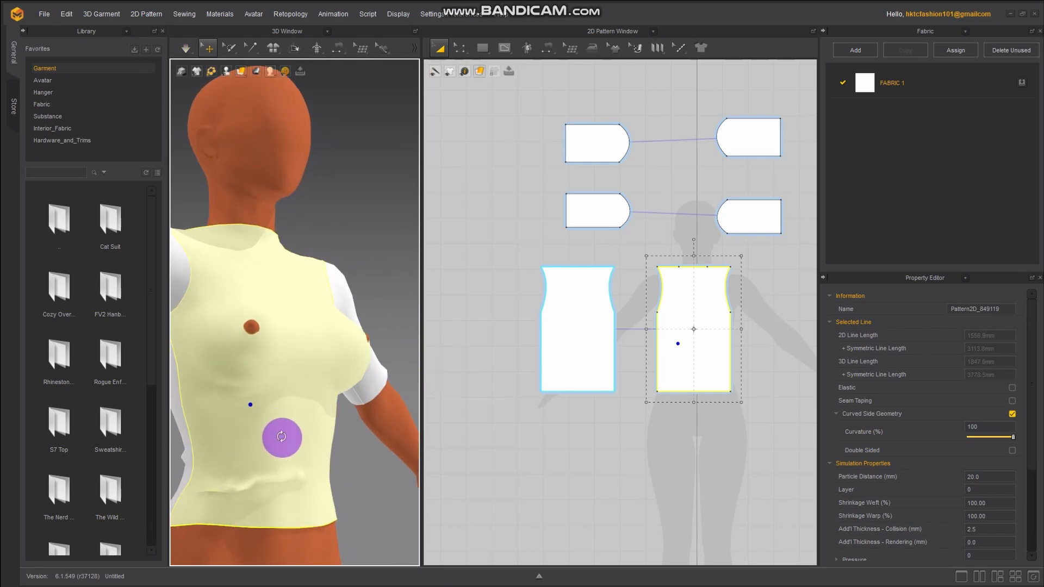
{"action": "right_click_drag", "start_coordinate": [282, 438], "coordinate": [212, 450]}
{"action": "scroll", "coordinate": [303, 449], "scroll_direction": "down", "scroll_amount": 2}
{"action": "scroll", "coordinate": [303, 448], "scroll_direction": "down", "scroll_amount": 3}
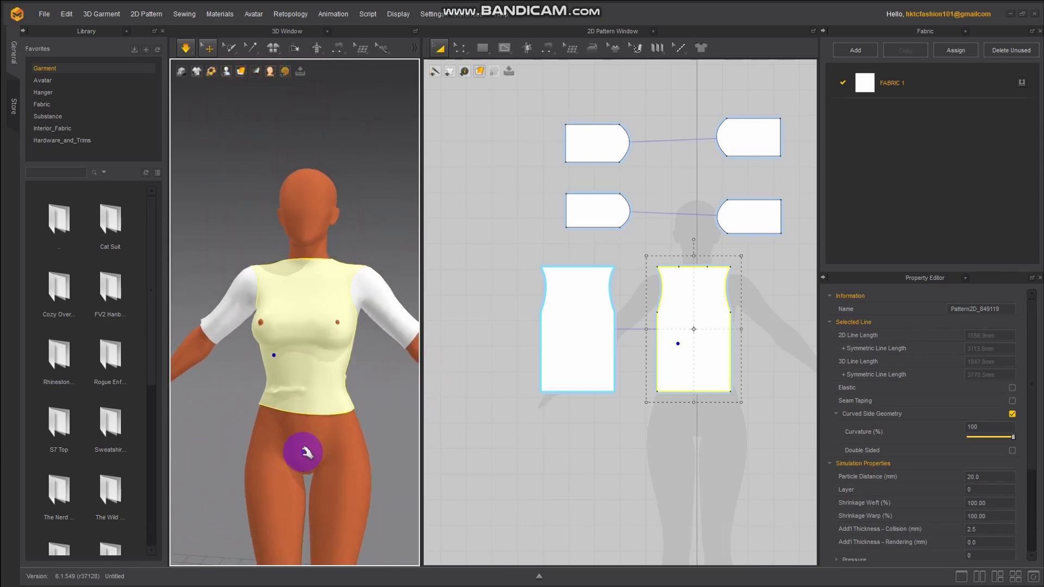
{"action": "left_click_drag", "start_coordinate": [277, 392], "coordinate": [259, 423]}
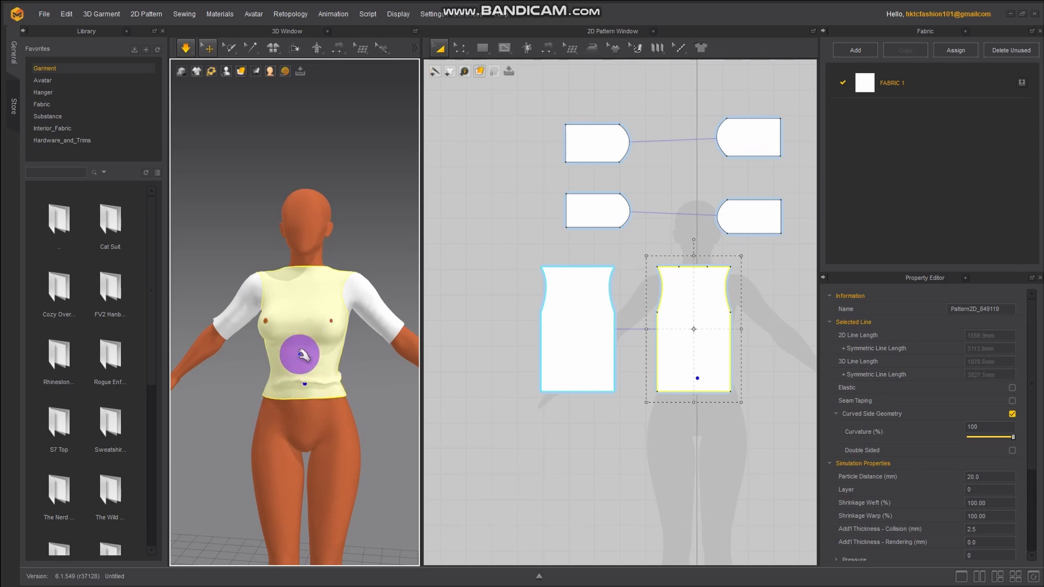
{"action": "left_click_drag", "start_coordinate": [294, 338], "coordinate": [341, 339]}
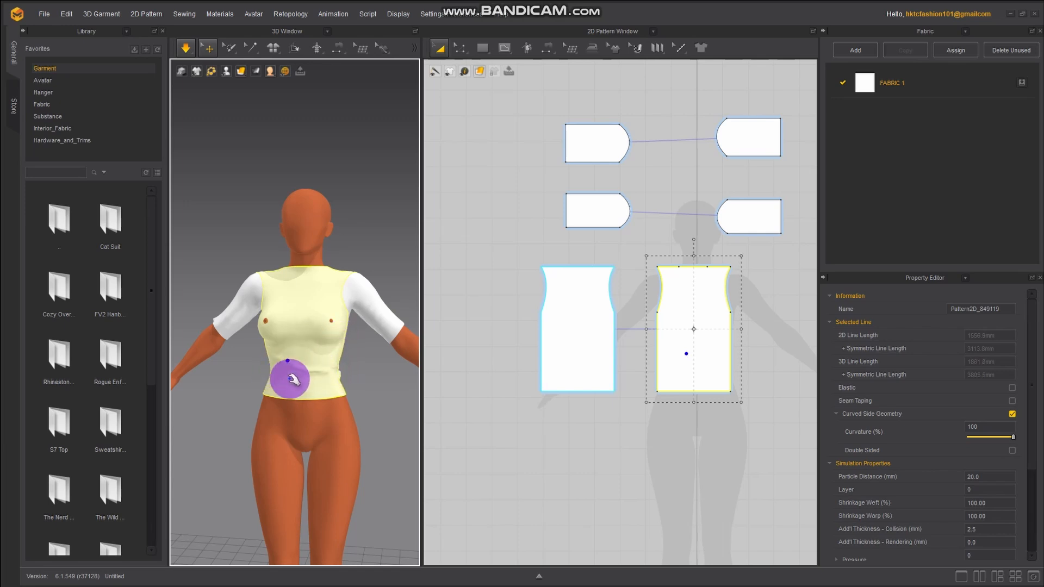
Pull the upper back fabric and the right sleeve from behind during simulation to let them resettle
{"action": "right_click_drag", "start_coordinate": [294, 379], "coordinate": [510, 369]}
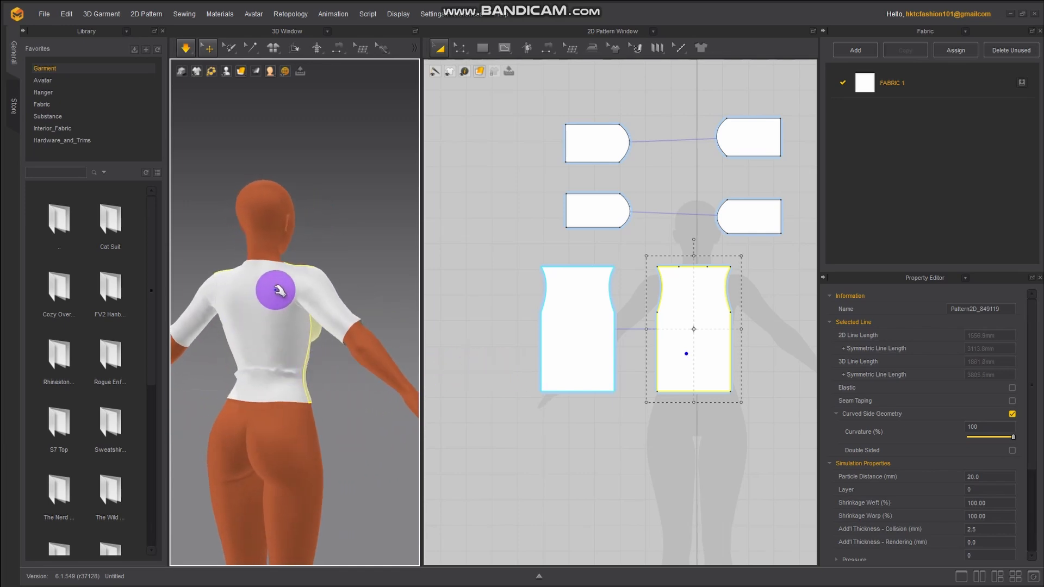
{"action": "left_click", "coordinate": [252, 292]}
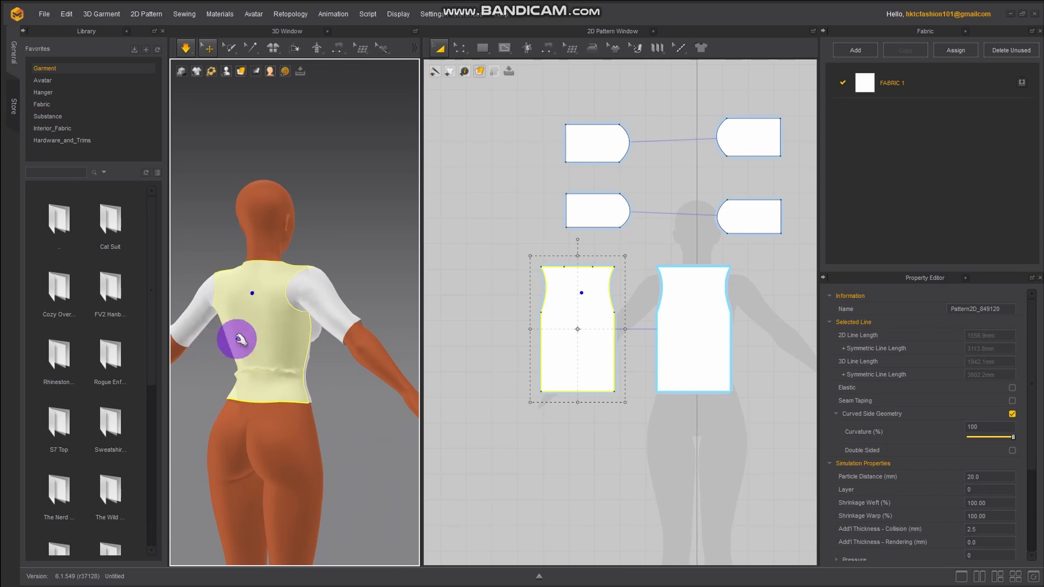
{"action": "right_click_drag", "start_coordinate": [242, 331], "coordinate": [307, 328]}
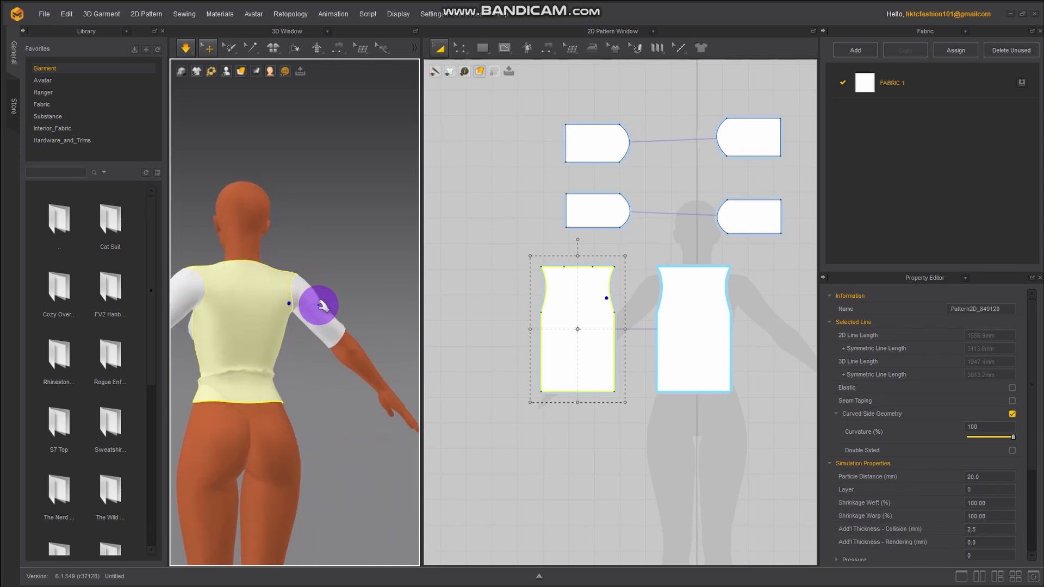
{"action": "left_click_drag", "start_coordinate": [311, 298], "coordinate": [326, 339]}
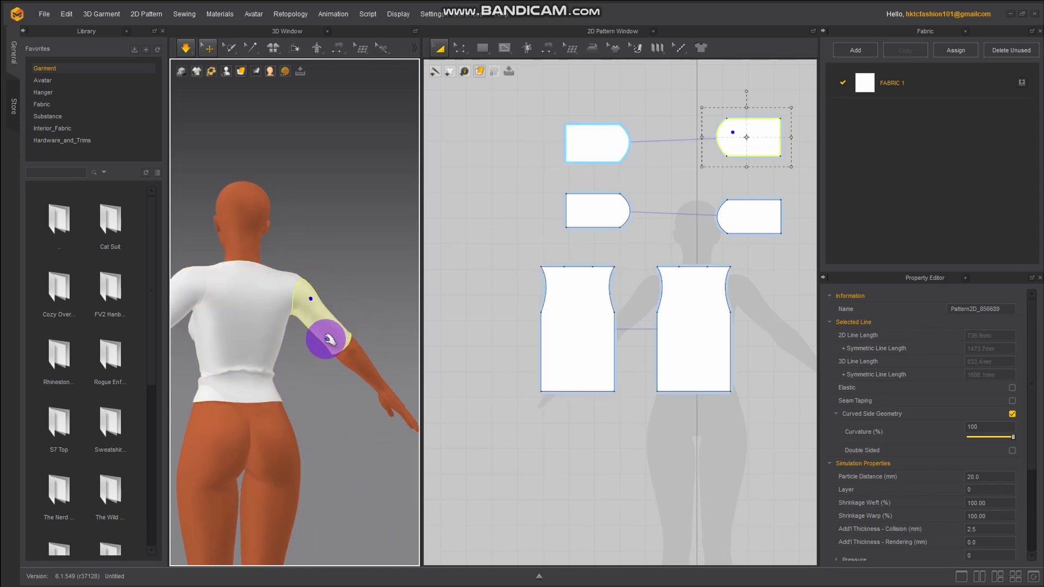
Pull the front torso fabric at the avatar's right shoulder, let it settle, and stop the simulation
{"action": "right_click_drag", "start_coordinate": [326, 338], "coordinate": [117, 401]}
{"action": "left_click_drag", "start_coordinate": [327, 284], "coordinate": [264, 366]}
{"action": "key", "text": "space"}
{"action": "right_click_drag", "start_coordinate": [322, 297], "coordinate": [352, 263]}
{"action": "right_click_drag", "start_coordinate": [333, 326], "coordinate": [252, 331]}
{"action": "key", "text": "space"}
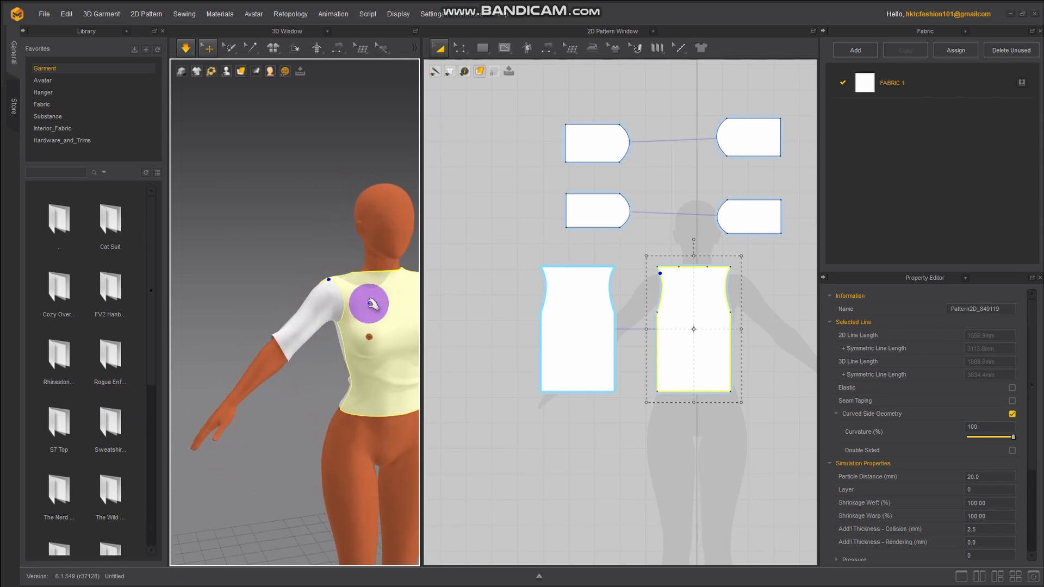
{"action": "right_click_drag", "start_coordinate": [373, 304], "coordinate": [298, 317]}
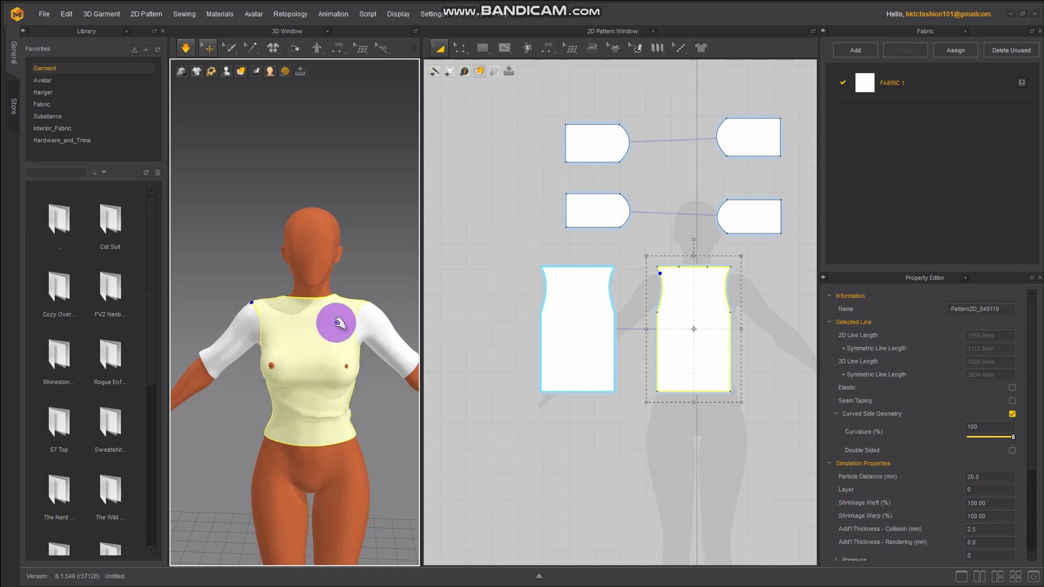
{"action": "left_click", "coordinate": [185, 49]}
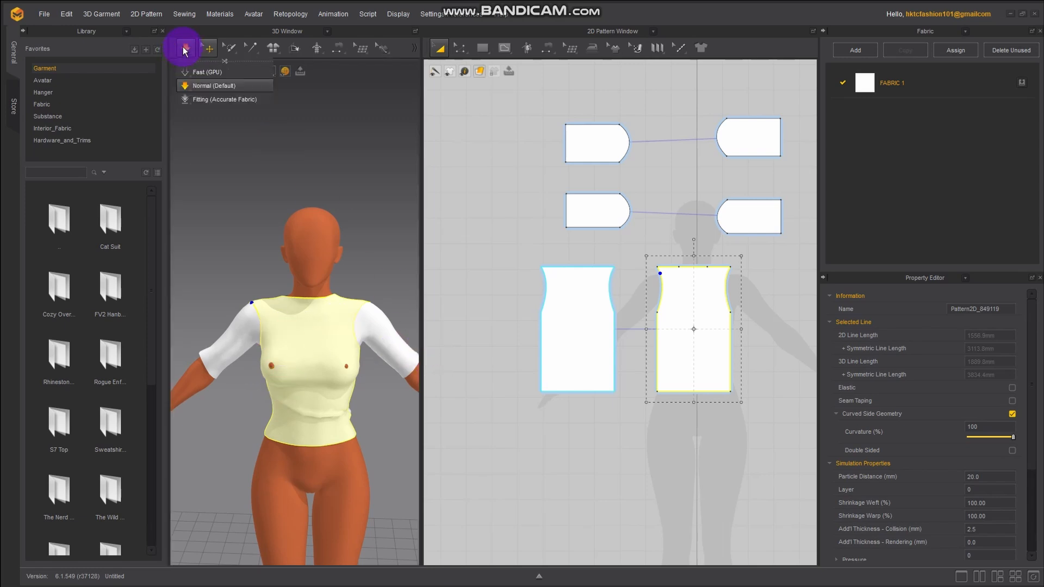
{"action": "left_click", "coordinate": [185, 49]}
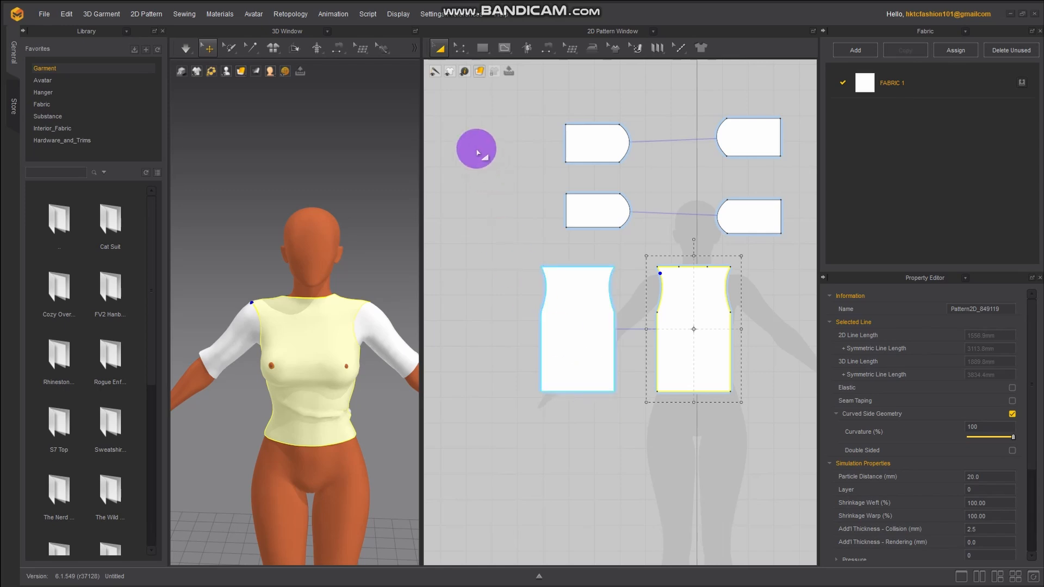
With Edit Pattern, slant the linked torso hems by raising the inner bottom corners about 70 mm and lowering the outer ones
{"action": "left_click", "coordinate": [459, 48]}
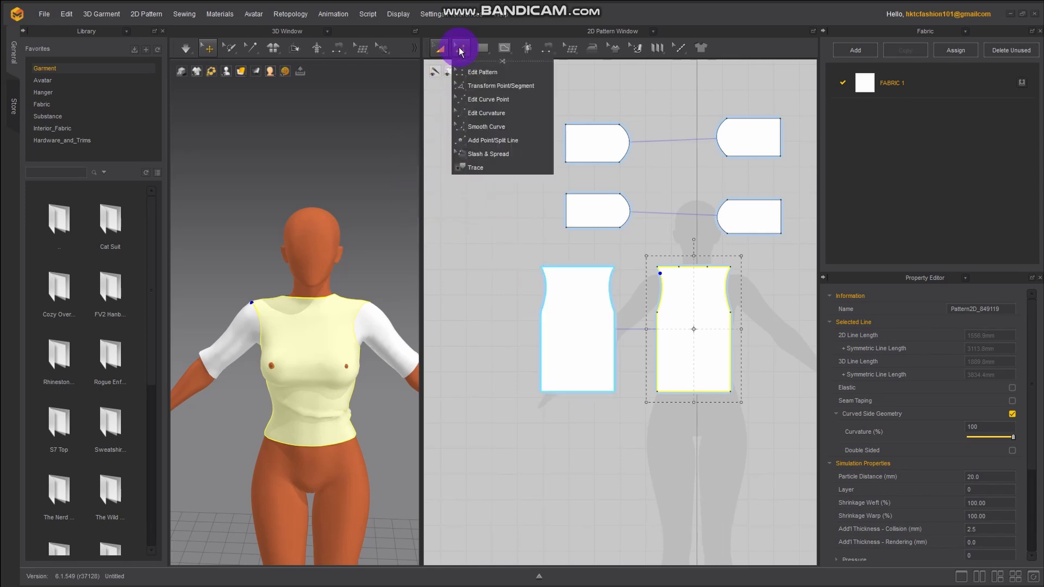
{"action": "left_click", "coordinate": [459, 47]}
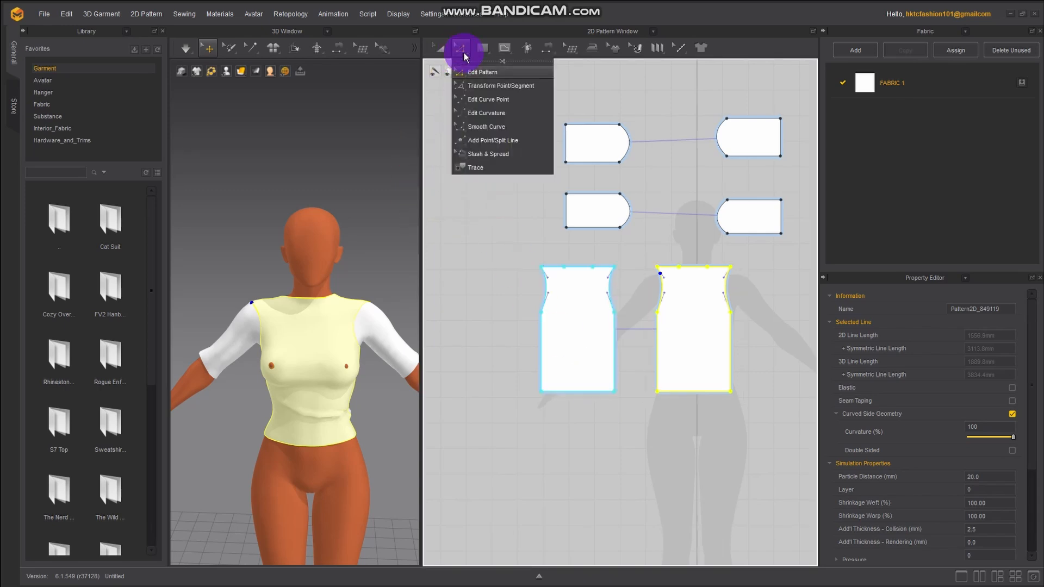
{"action": "scroll", "coordinate": [624, 397], "scroll_direction": "up", "scroll_amount": 3}
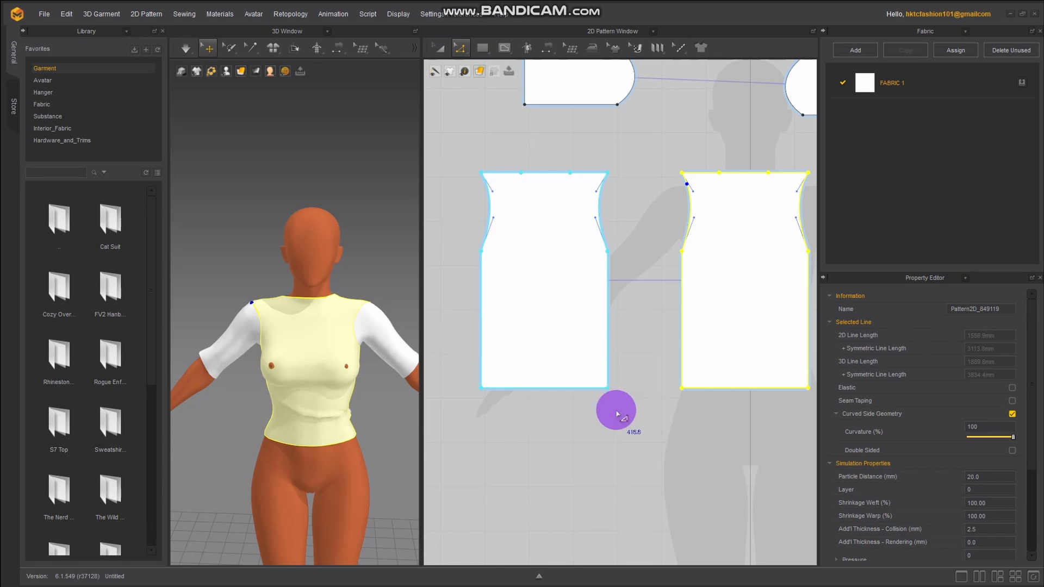
{"action": "left_click", "coordinate": [618, 413]}
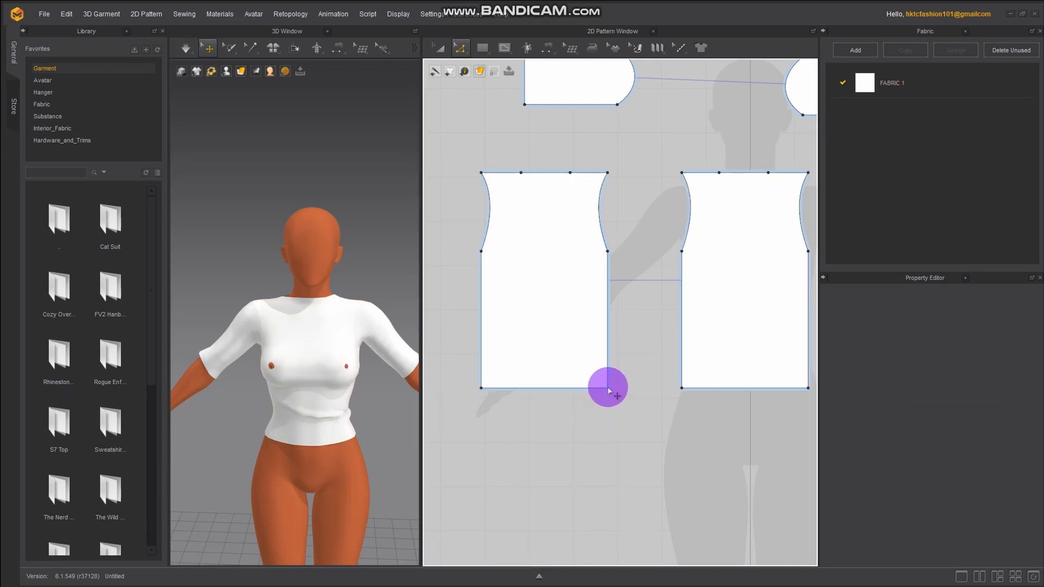
{"action": "left_click", "coordinate": [608, 389]}
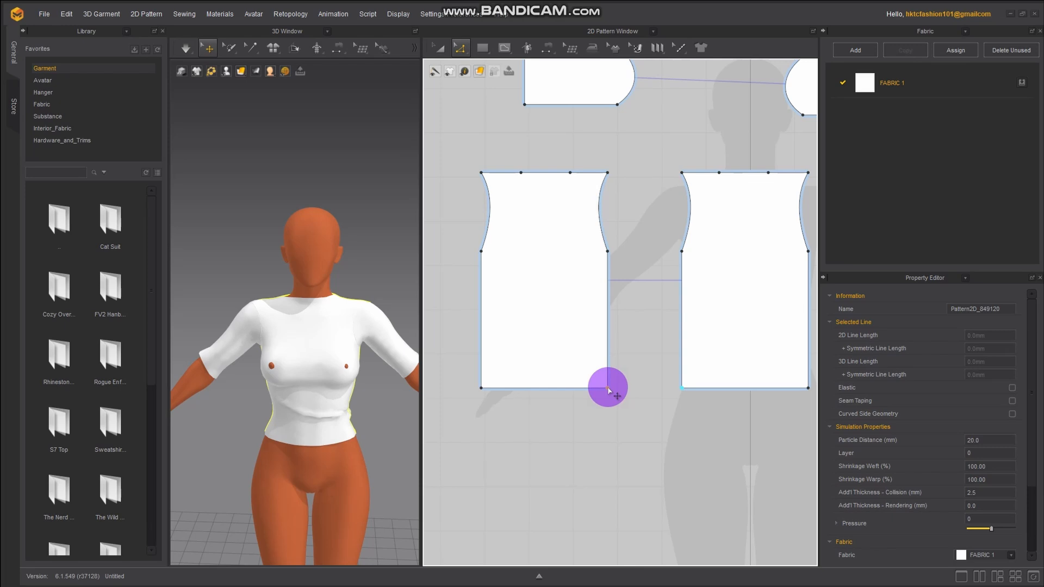
{"action": "left_click_drag", "start_coordinate": [608, 388], "coordinate": [607, 358]}
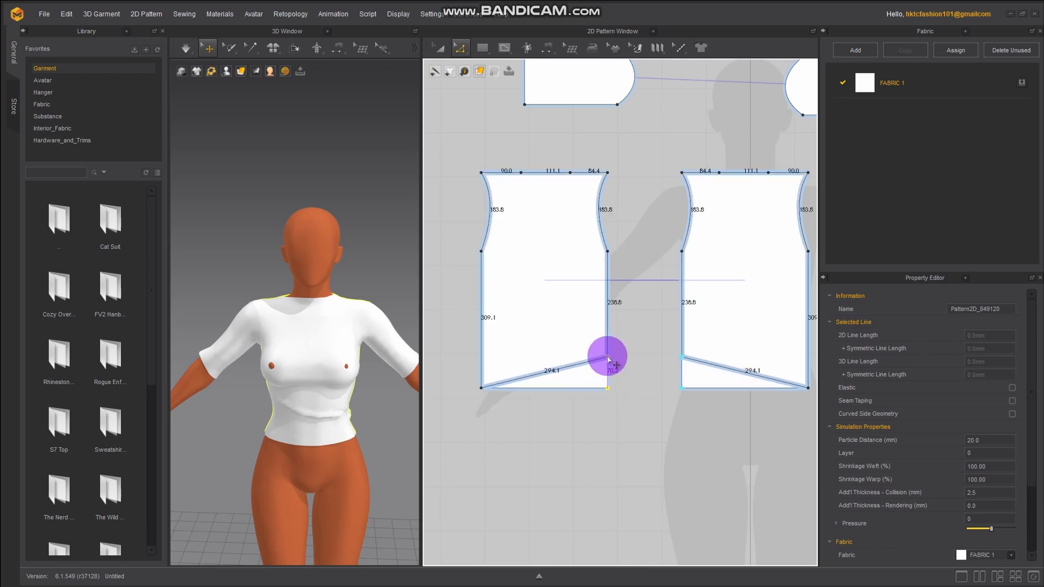
{"action": "left_click_drag", "start_coordinate": [608, 358], "coordinate": [607, 358]}
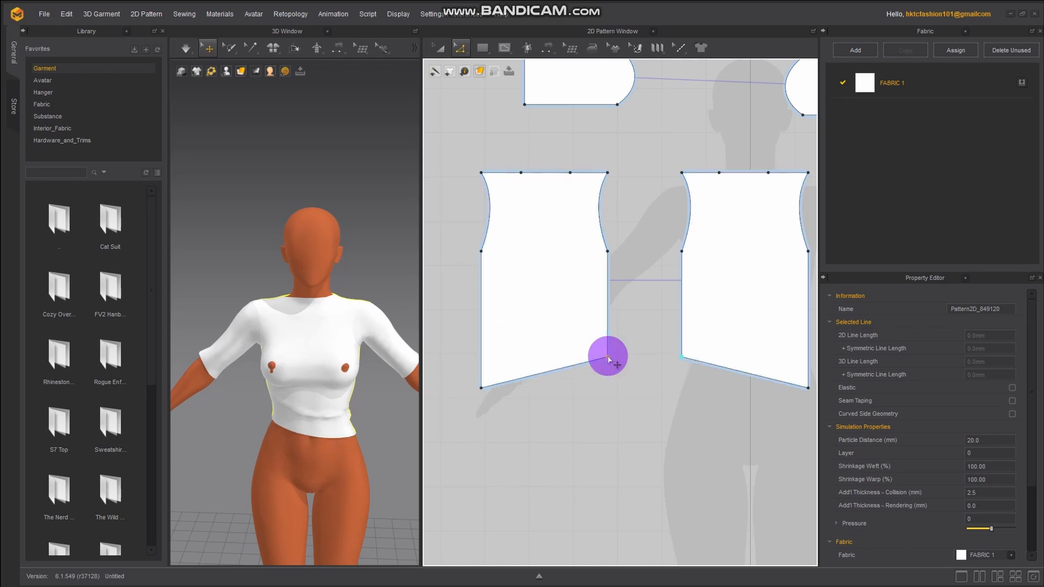
{"action": "right_click_drag", "start_coordinate": [394, 444], "coordinate": [320, 433]}
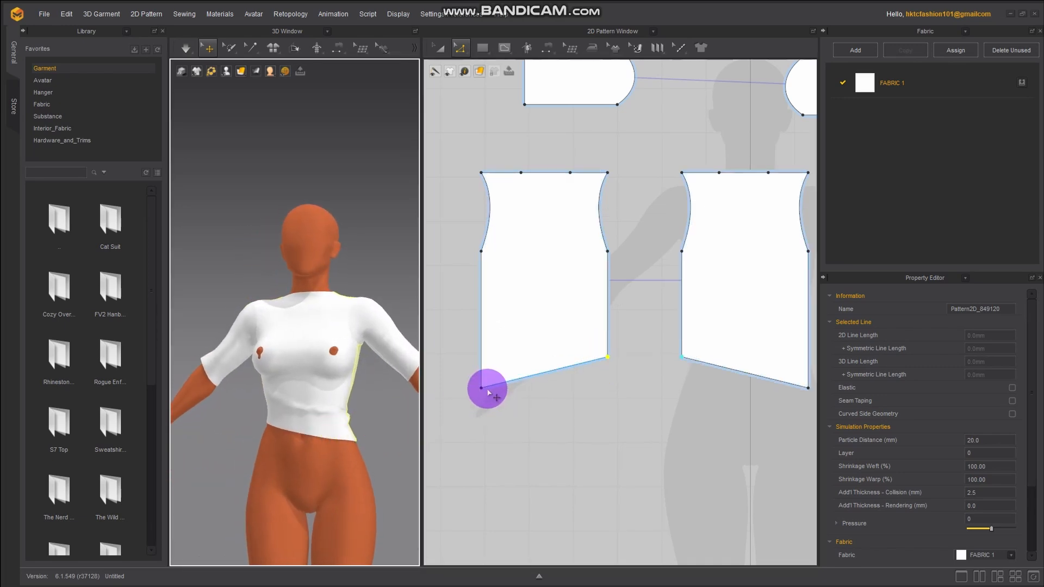
{"action": "left_click_drag", "start_coordinate": [481, 388], "coordinate": [477, 421]}
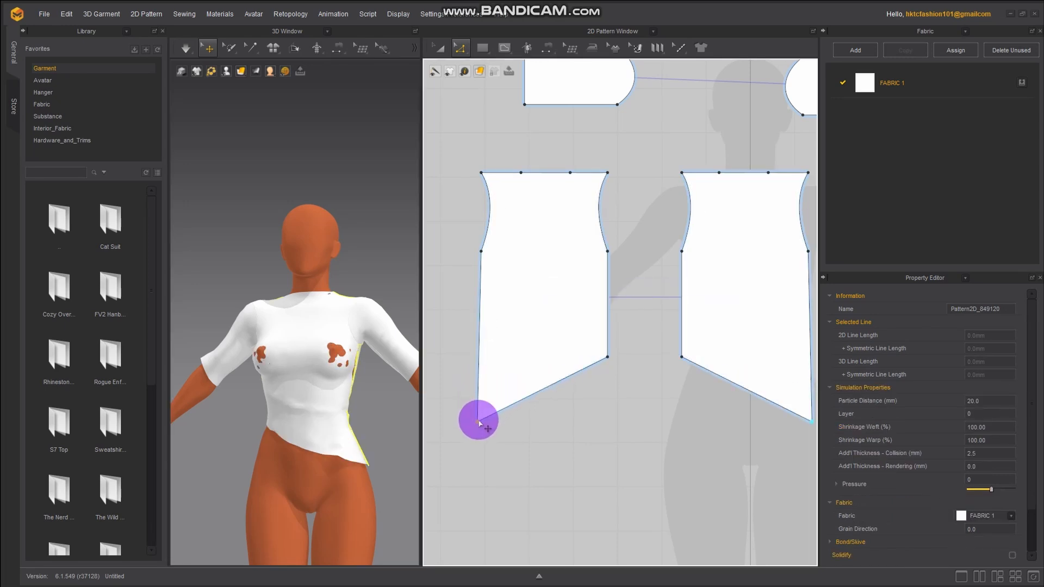
Simulate the garment with the slanted hem and tug the front torso fabric over the avatar's chest
{"action": "left_click", "coordinate": [185, 50]}
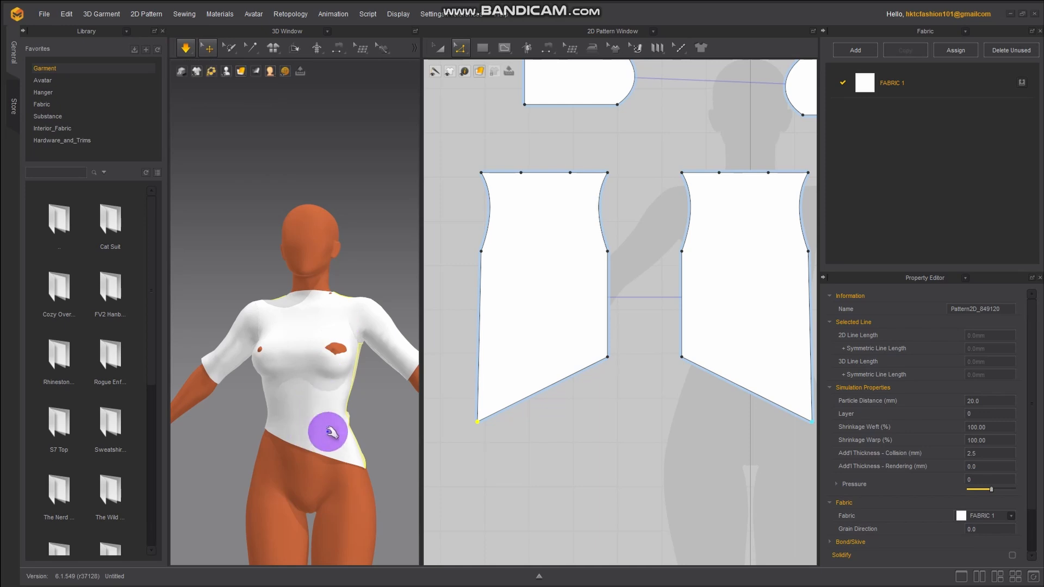
{"action": "right_click_drag", "start_coordinate": [338, 432], "coordinate": [263, 452]}
{"action": "key", "text": "space"}
{"action": "left_click", "coordinate": [262, 374]}
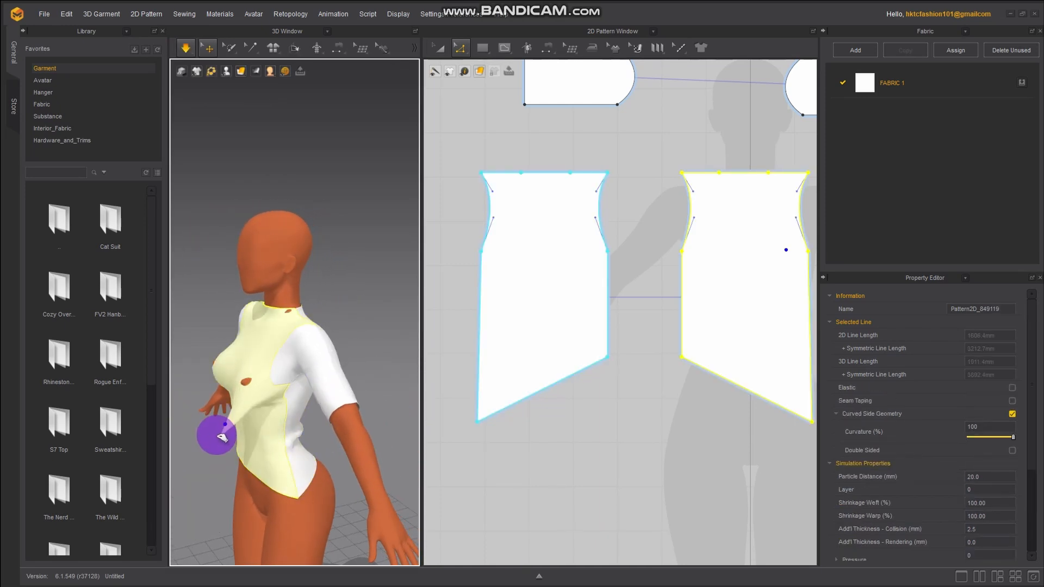
Try curving the slanted hem of the linked torso pieces inward with Edit Curvature, check it on the avatar, and undo it
{"action": "right_click_drag", "start_coordinate": [601, 403], "coordinate": [527, 420]}
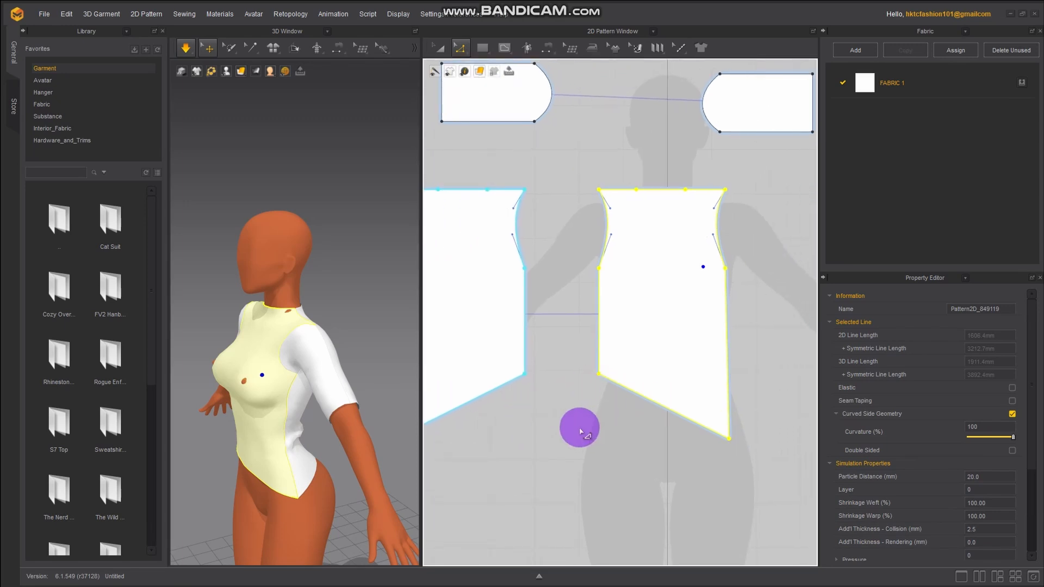
{"action": "right_click_drag", "start_coordinate": [527, 455], "coordinate": [645, 442]}
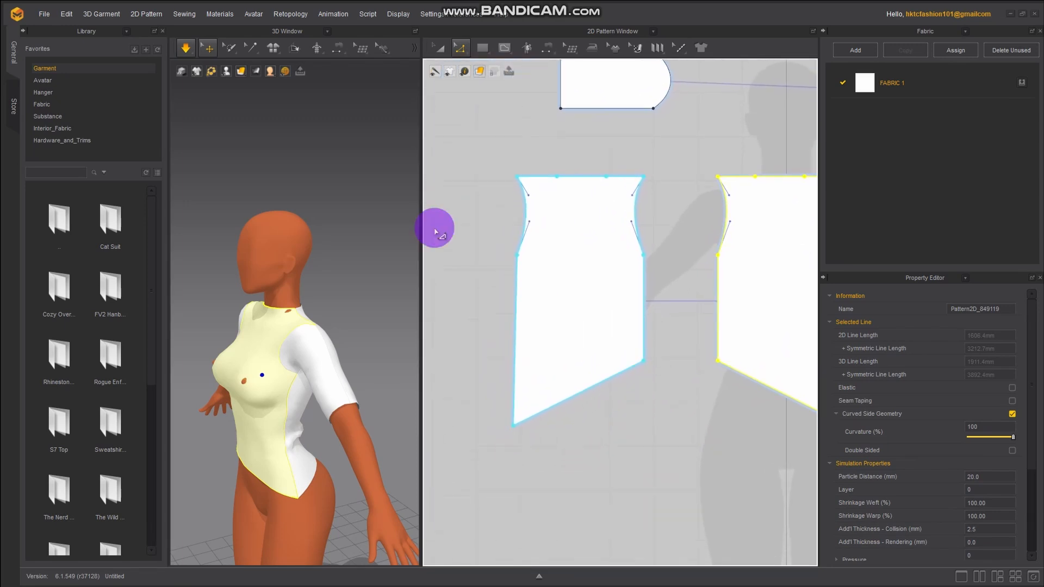
{"action": "left_click", "coordinate": [461, 48]}
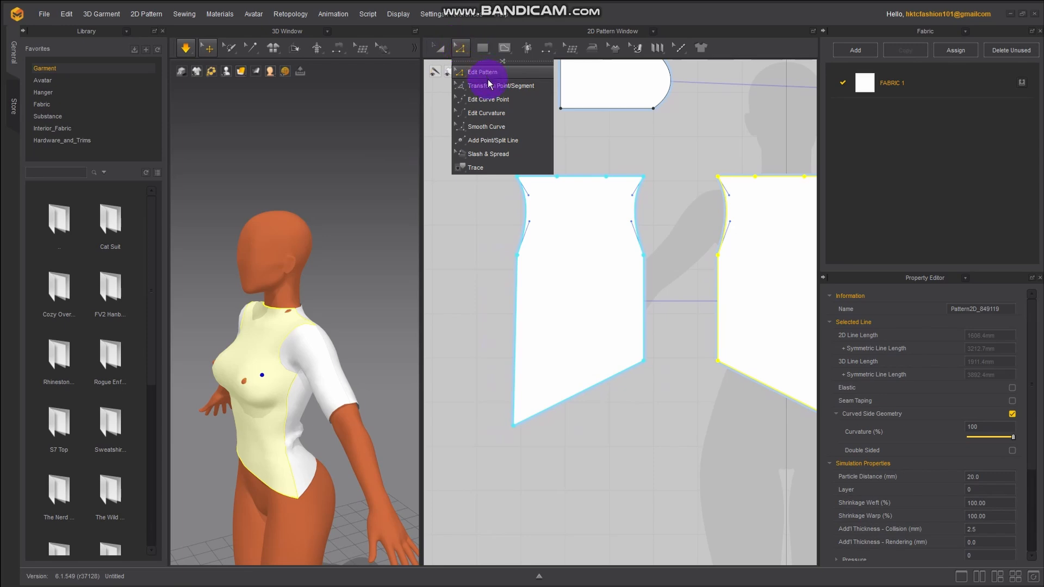
{"action": "left_click", "coordinate": [498, 112]}
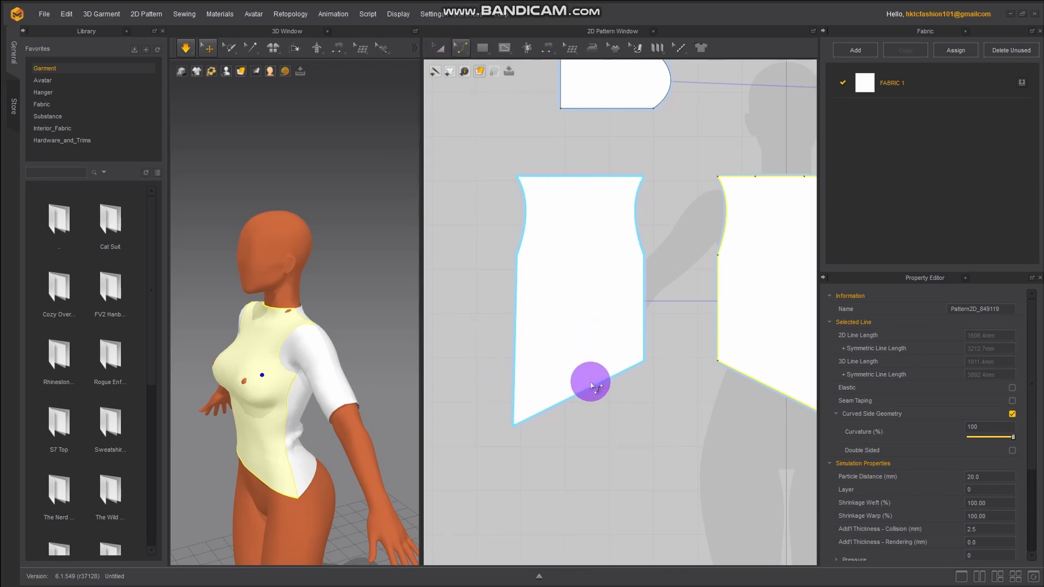
{"action": "left_click_drag", "start_coordinate": [589, 390], "coordinate": [583, 370]}
{"action": "right_click_drag", "start_coordinate": [280, 478], "coordinate": [470, 440]}
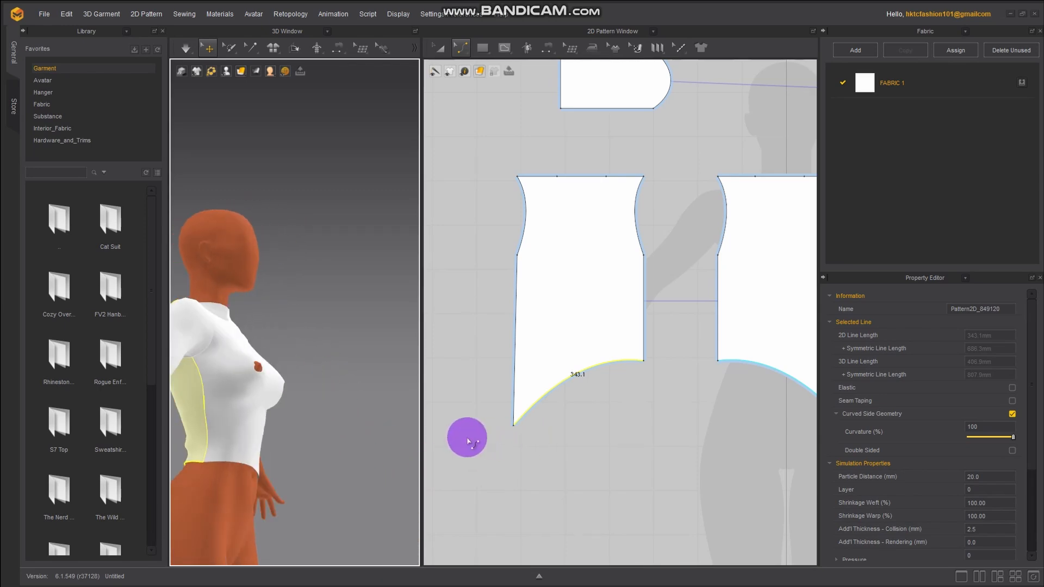
{"action": "key", "text": "ctrl+z"}
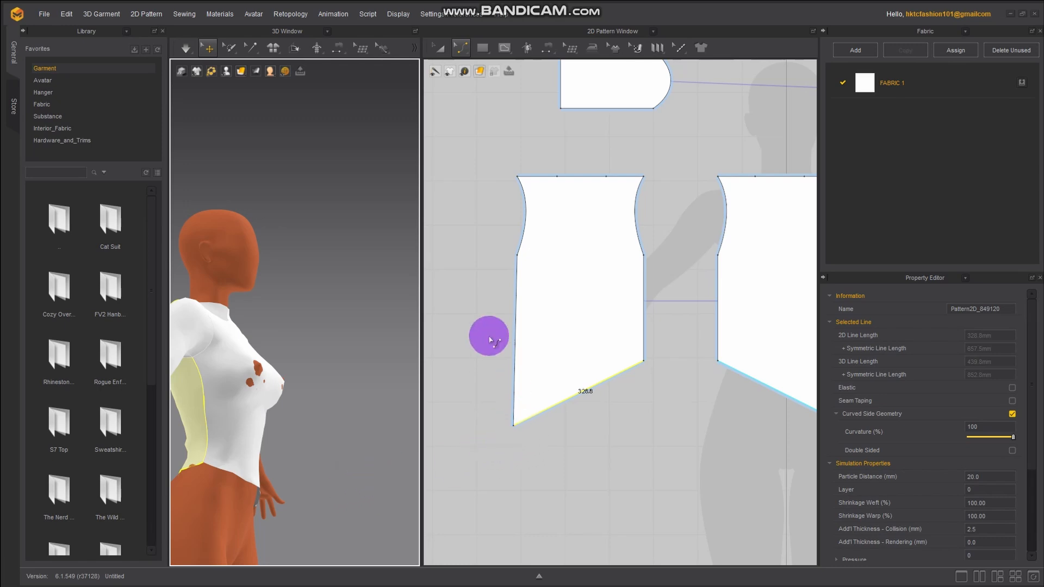
With Edit Pattern, flare the linked torso side seam by moving the back piece's outer bottom corner slightly outward
{"action": "left_click", "coordinate": [460, 47]}
{"action": "left_click", "coordinate": [483, 73]}
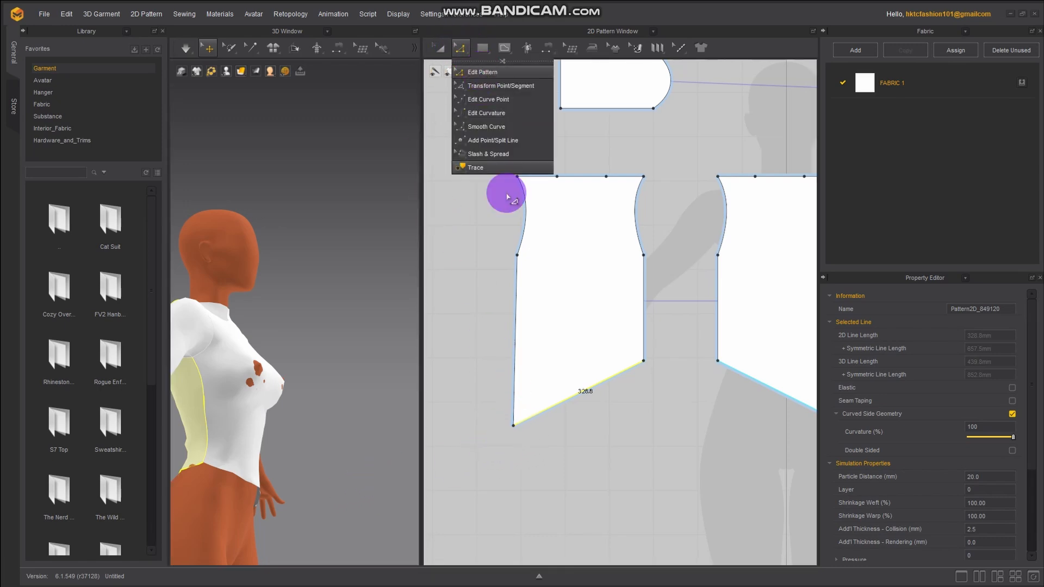
{"action": "left_click_drag", "start_coordinate": [514, 428], "coordinate": [495, 431]}
{"action": "right_click_drag", "start_coordinate": [314, 545], "coordinate": [135, 571]}
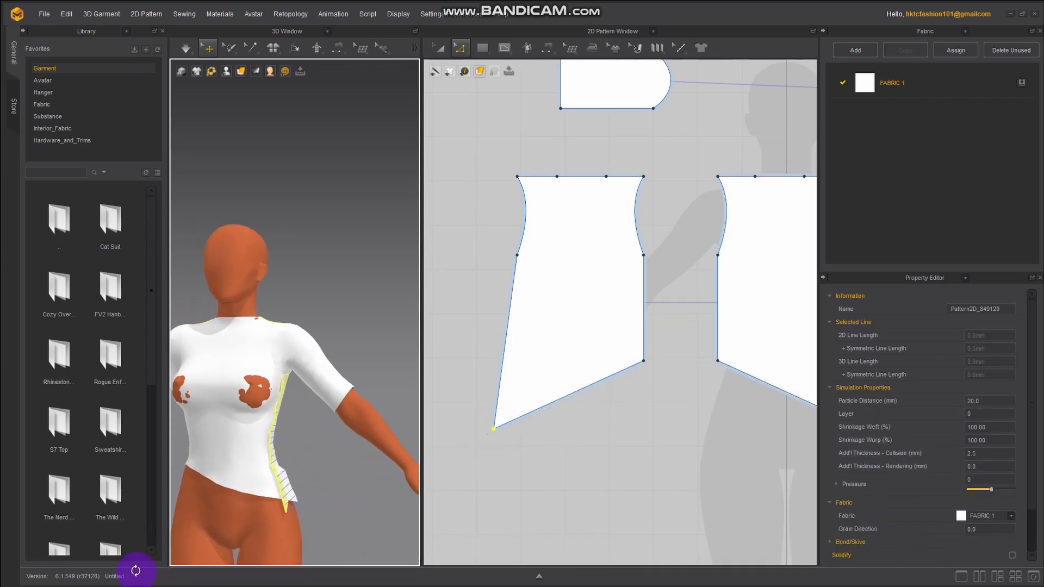
Simulate the garment with the flared side seam and tug the front torso fabric at the avatar's chest
{"action": "left_click", "coordinate": [188, 47]}
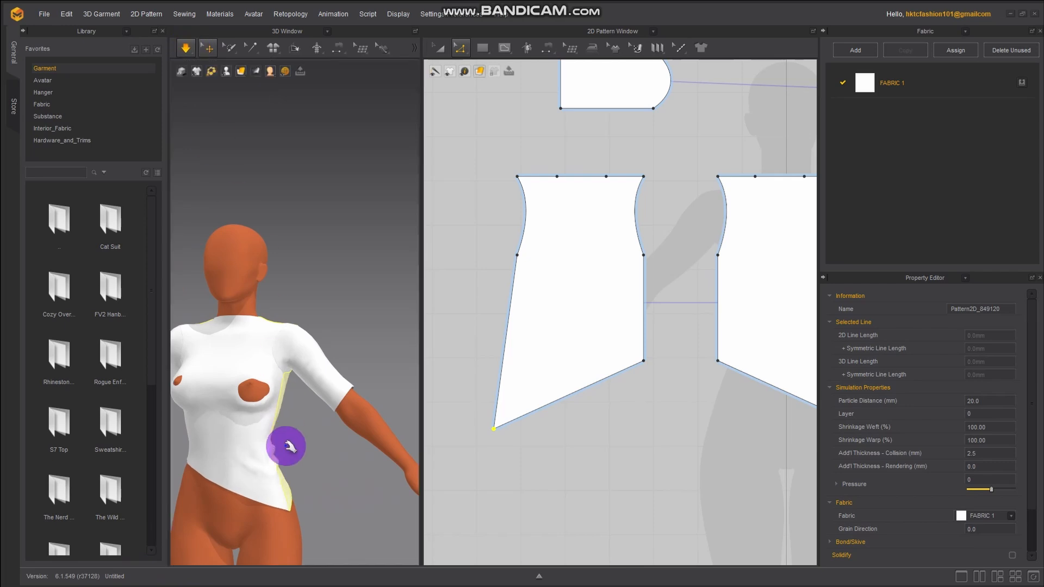
{"action": "right_click_drag", "start_coordinate": [289, 442], "coordinate": [235, 402]}
{"action": "key", "text": "space"}
{"action": "left_click_drag", "start_coordinate": [237, 397], "coordinate": [196, 481]}
{"action": "key", "text": "space"}
{"action": "right_click_drag", "start_coordinate": [234, 427], "coordinate": [469, 416]}
{"action": "key", "text": "space"}
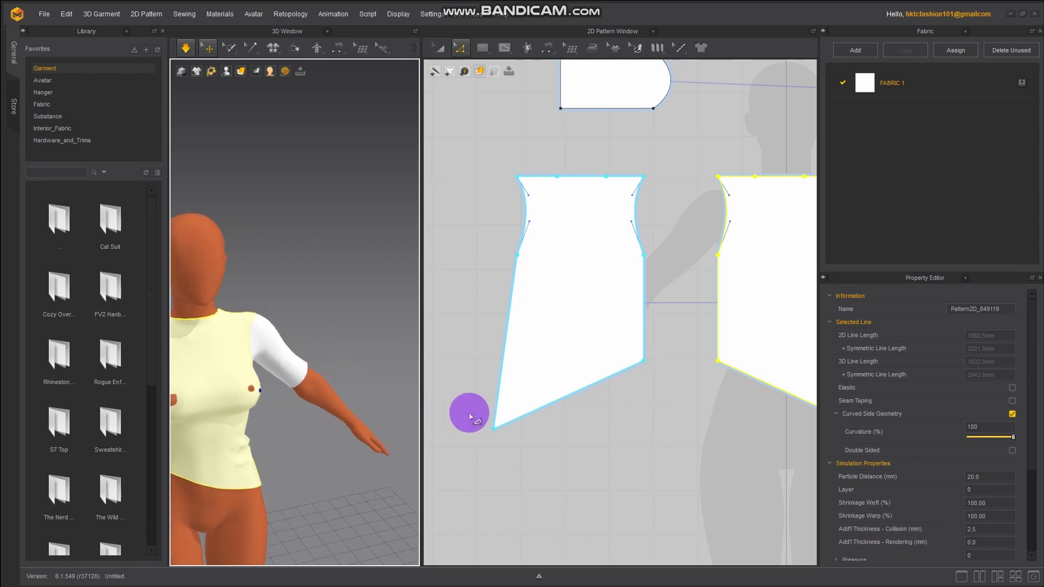
Undo the flared corner and slanted hem edits to restore the torso pieces' straight horizontal hems
{"action": "key", "text": "ctrl+z"}
{"action": "key", "text": "ctrl+z"}
{"action": "key", "text": "ctrl+z"}
{"action": "key", "text": "ctrl+z"}
{"action": "key", "text": "ctrl+z"}
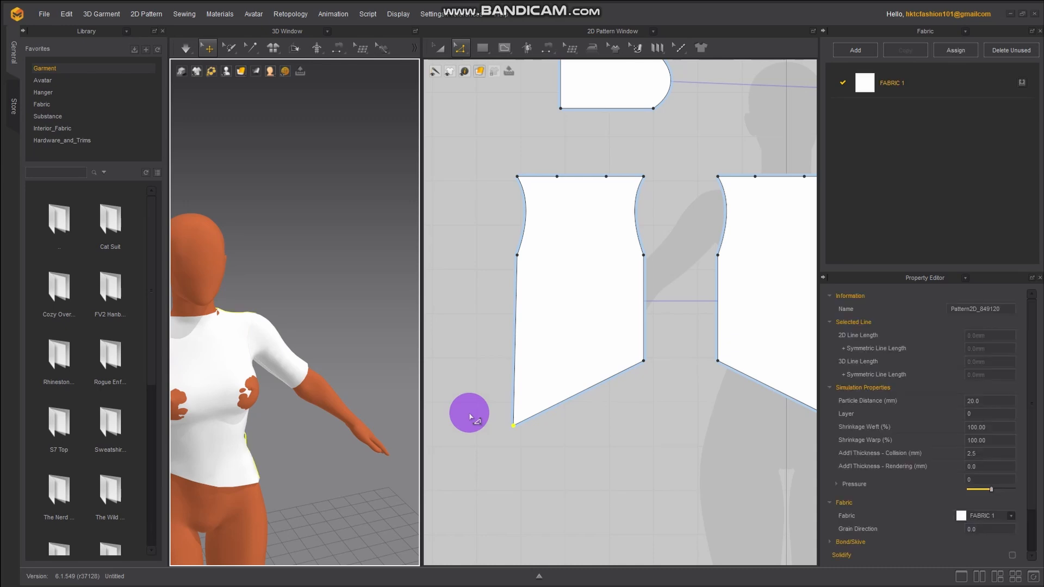
{"action": "key", "text": "ctrl+z"}
{"action": "key", "text": "ctrl+z"}
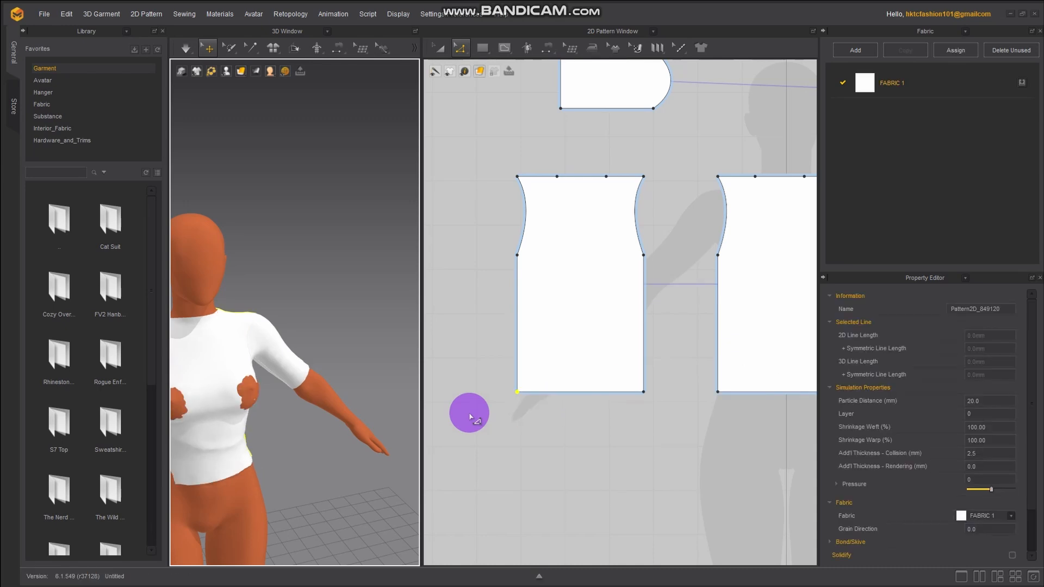
Simulate the straight-hemmed garment and pull the front torso fabric on the avatar's left side so it resettles
{"action": "left_click", "coordinate": [185, 48]}
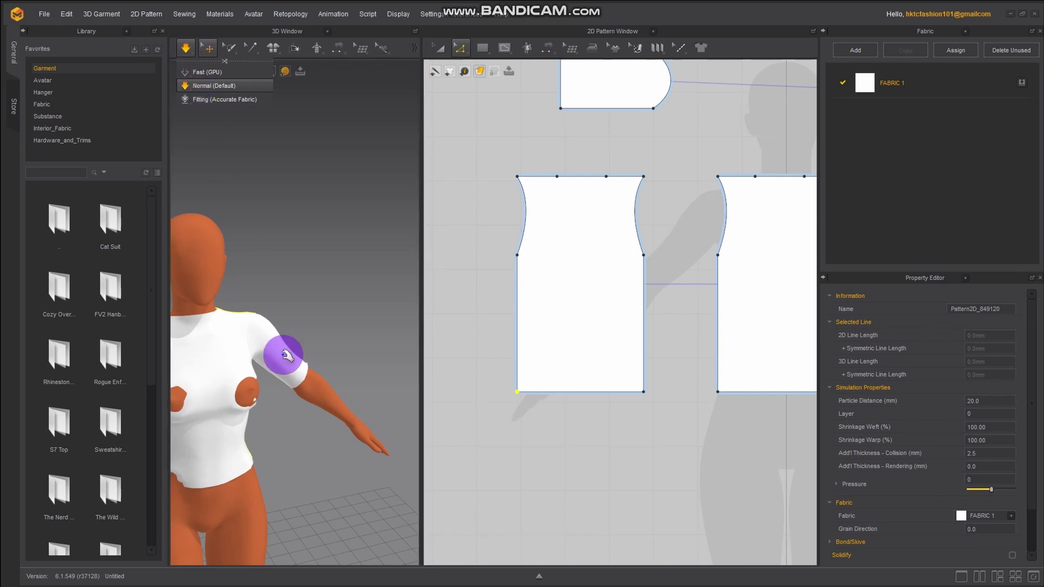
{"action": "middle_click_drag", "start_coordinate": [184, 454], "coordinate": [259, 382]}
{"action": "left_click_drag", "start_coordinate": [252, 394], "coordinate": [156, 427]}
{"action": "right_click_drag", "start_coordinate": [272, 380], "coordinate": [182, 373]}
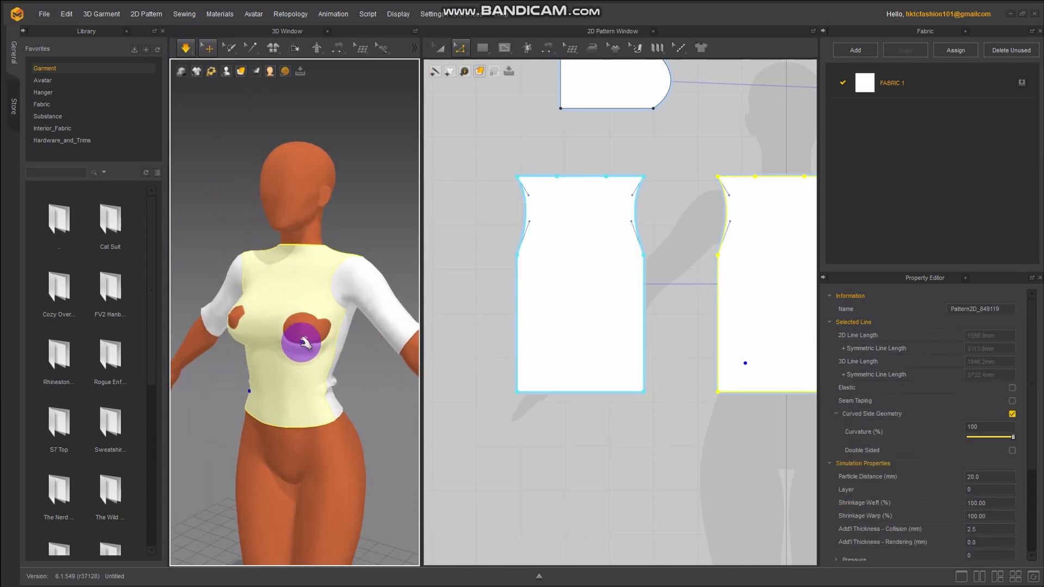
{"action": "key", "text": "space"}
{"action": "right_click_drag", "start_coordinate": [305, 342], "coordinate": [250, 360]}
{"action": "left_click_drag", "start_coordinate": [271, 370], "coordinate": [192, 418]}
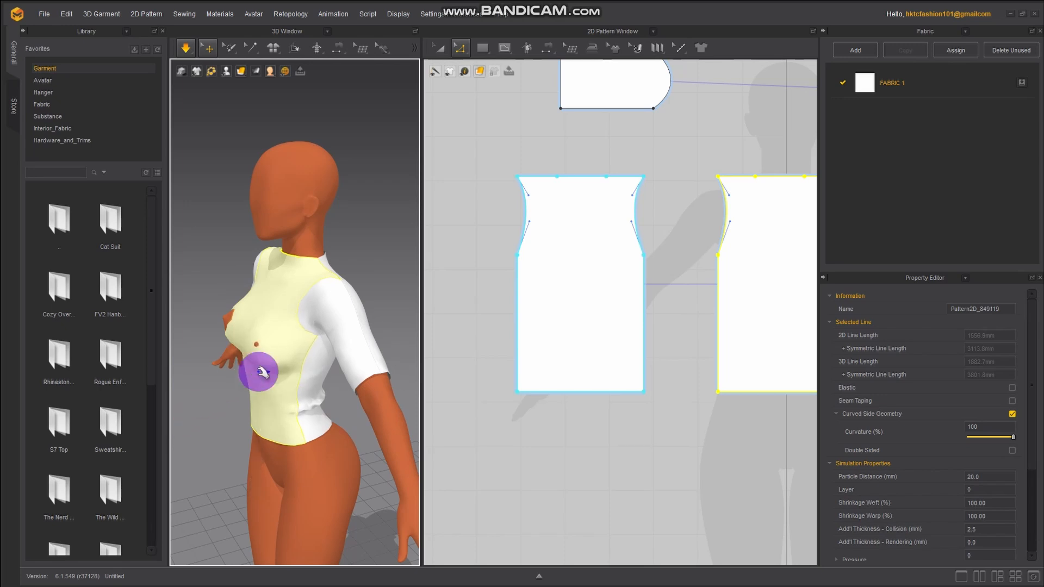
Pull the front torso fabric on the avatar's right side, let it settle, and stop the simulation
{"action": "right_click_drag", "start_coordinate": [252, 353], "coordinate": [413, 348]}
{"action": "key", "text": "space"}
{"action": "left_click", "coordinate": [212, 400]}
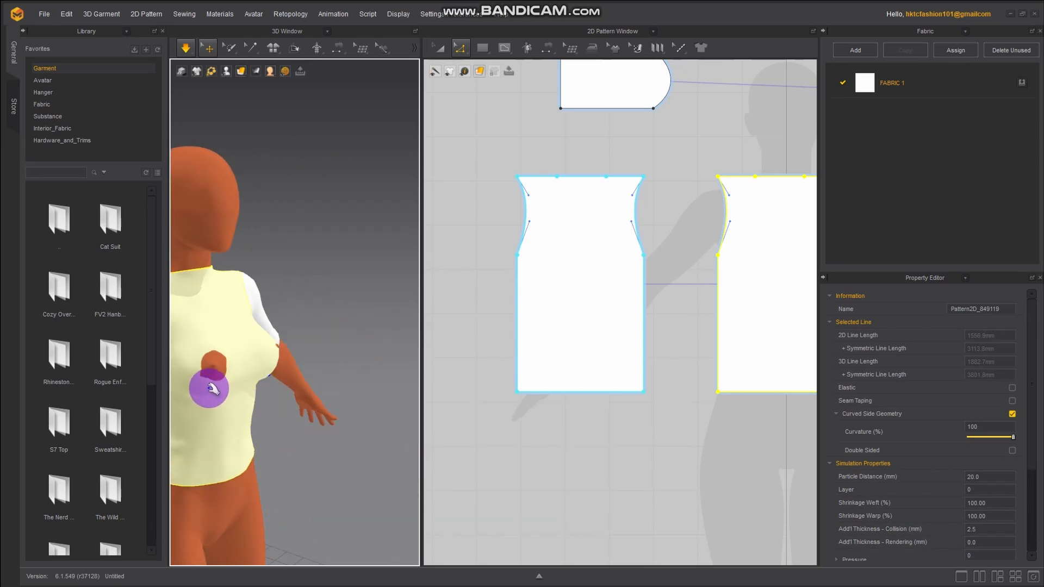
{"action": "right_click_drag", "start_coordinate": [212, 389], "coordinate": [252, 404]}
{"action": "left_click_drag", "start_coordinate": [260, 409], "coordinate": [320, 436]}
{"action": "right_click_drag", "start_coordinate": [311, 429], "coordinate": [238, 420]}
{"action": "scroll", "coordinate": [289, 426], "scroll_direction": "down", "scroll_amount": 3}
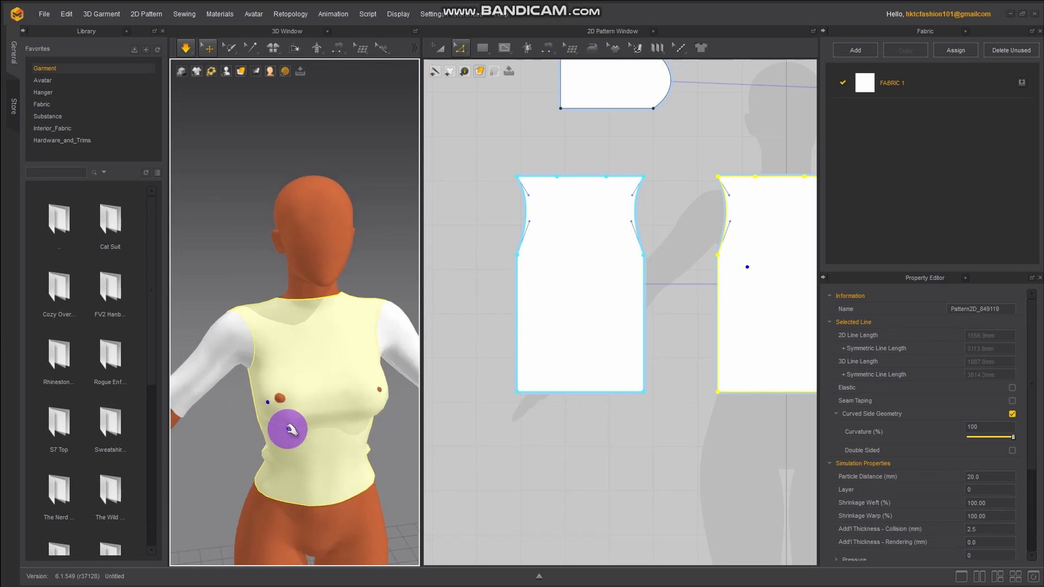
{"action": "key", "text": "space"}
{"action": "right_click_drag", "start_coordinate": [303, 434], "coordinate": [273, 401]}
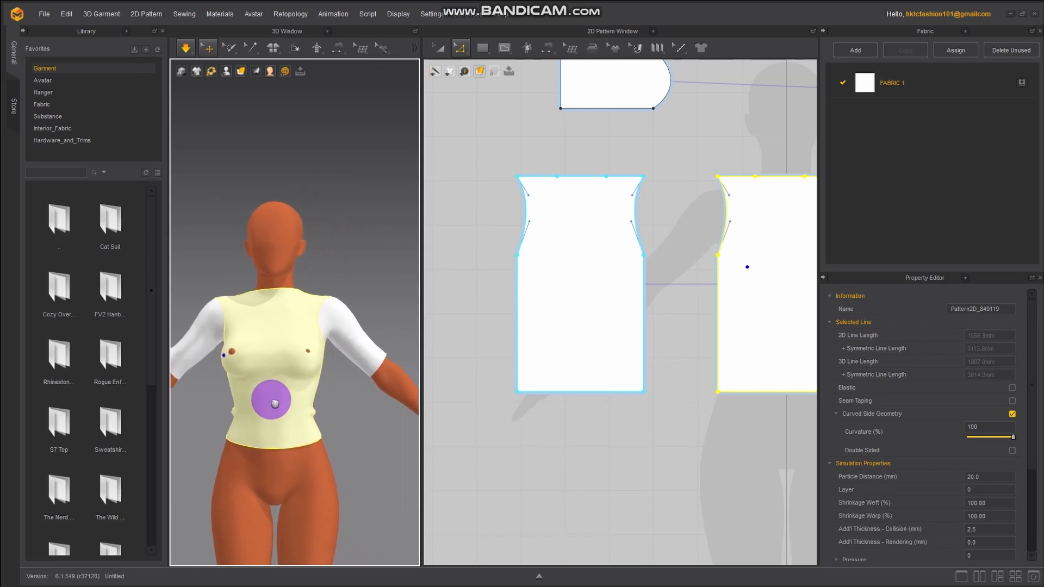
{"action": "left_click", "coordinate": [186, 49]}
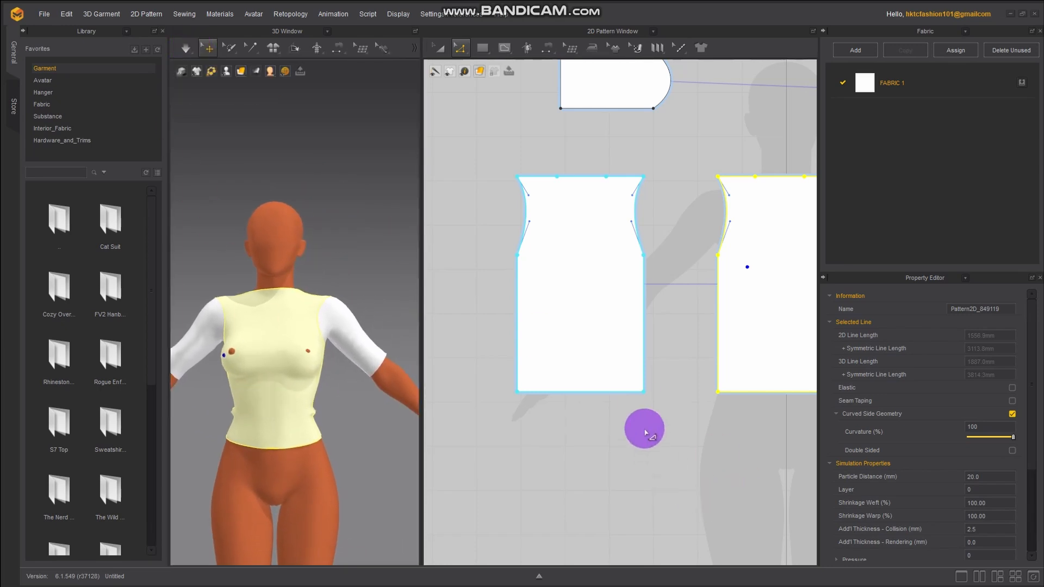
Select both straight side edges of the back torso piece and open Offset as Internal Line along Curved for them
{"action": "right_click_drag", "start_coordinate": [644, 430], "coordinate": [645, 408]}
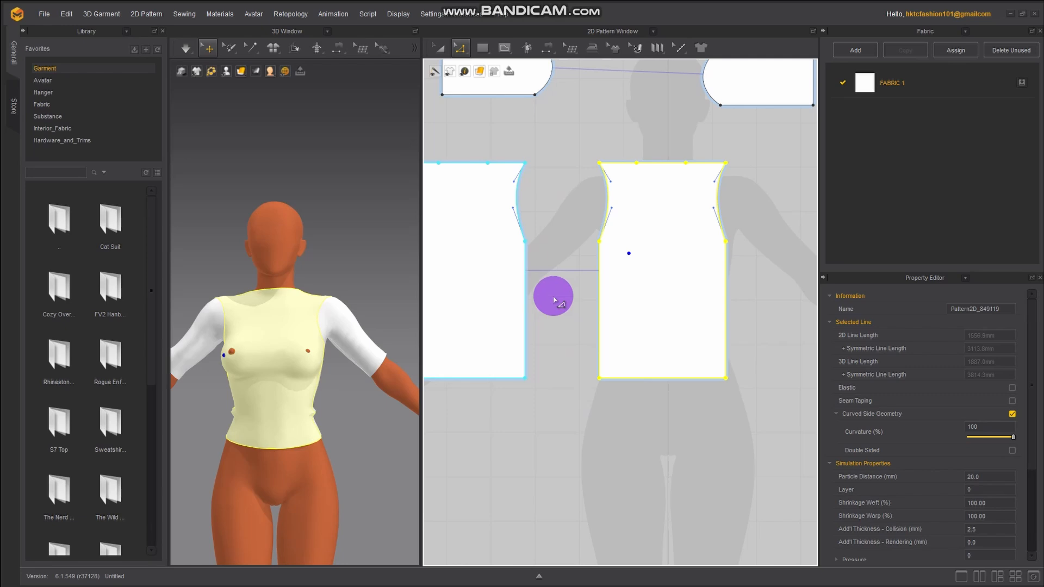
{"action": "middle_click_drag", "start_coordinate": [517, 418], "coordinate": [623, 396]}
{"action": "left_click", "coordinate": [466, 268]}
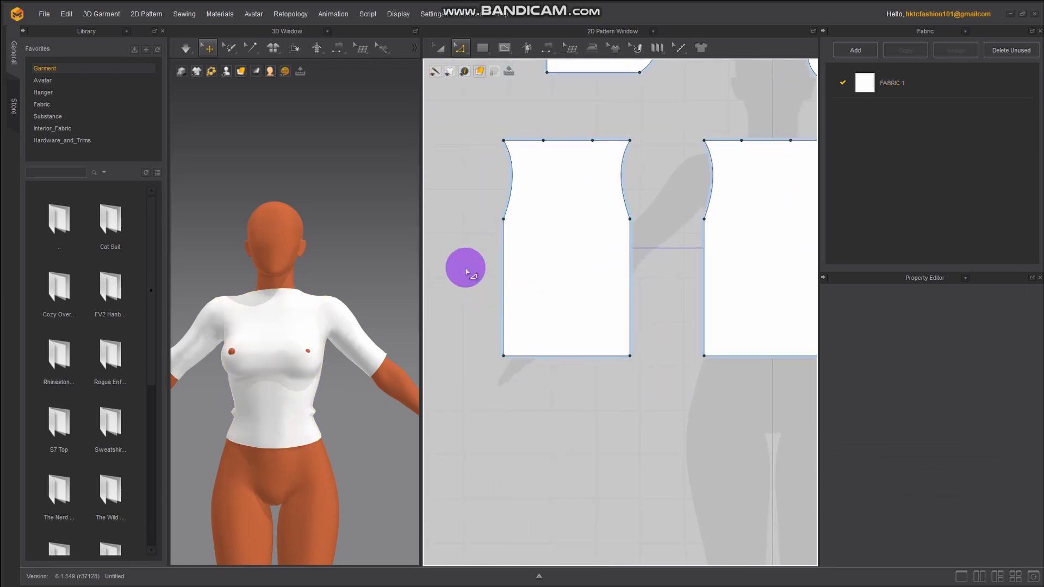
{"action": "left_click", "coordinate": [505, 282]}
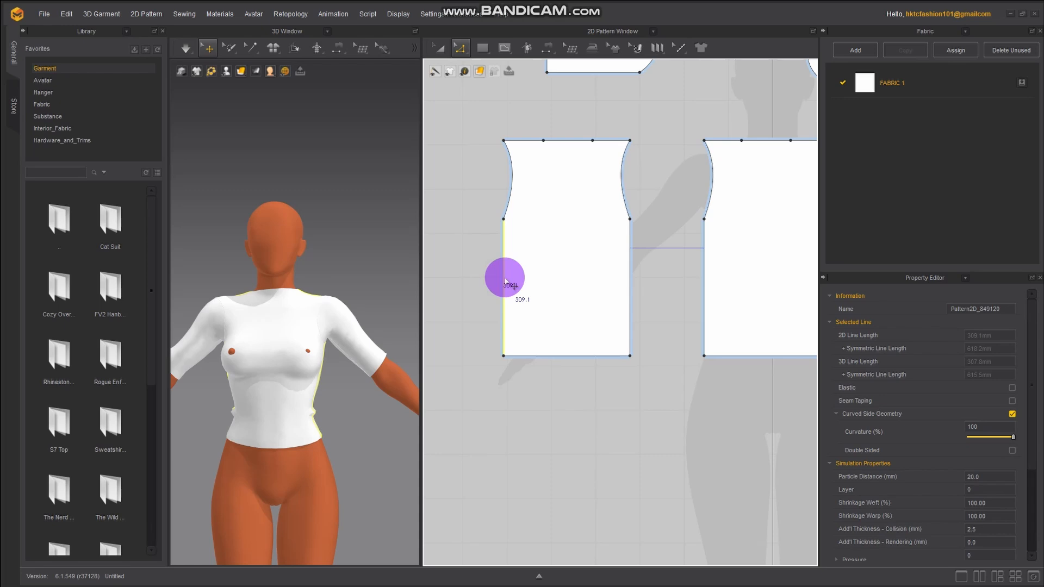
{"action": "left_click", "coordinate": [631, 289], "text": "shift"}
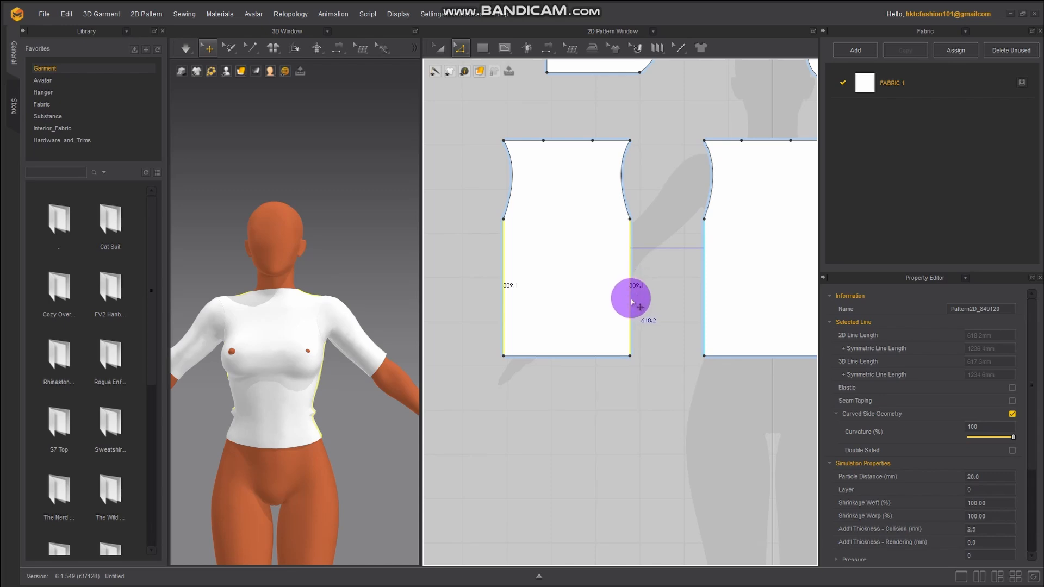
{"action": "right_click", "coordinate": [632, 301]}
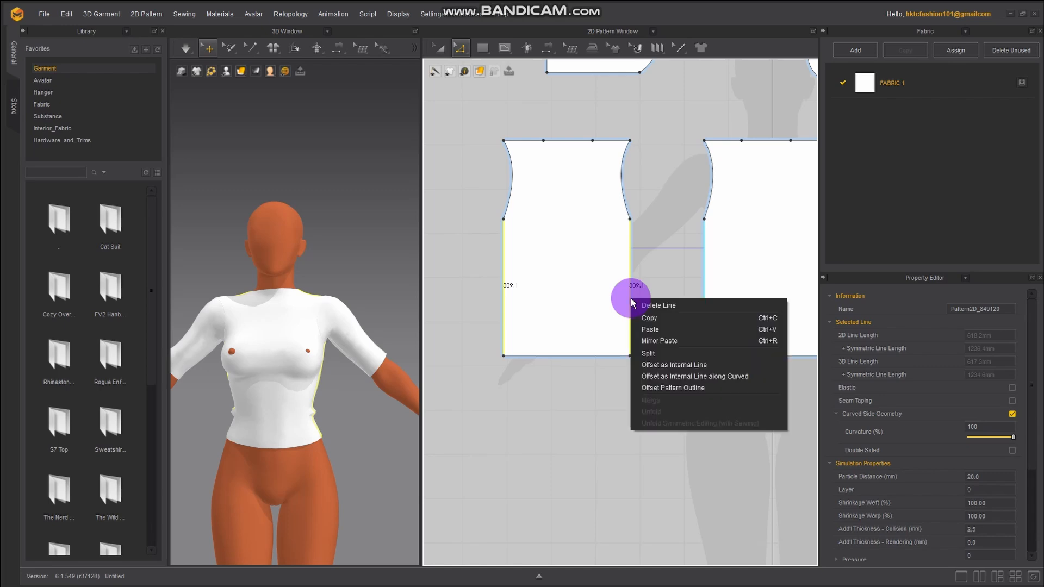
{"action": "left_click", "coordinate": [708, 379]}
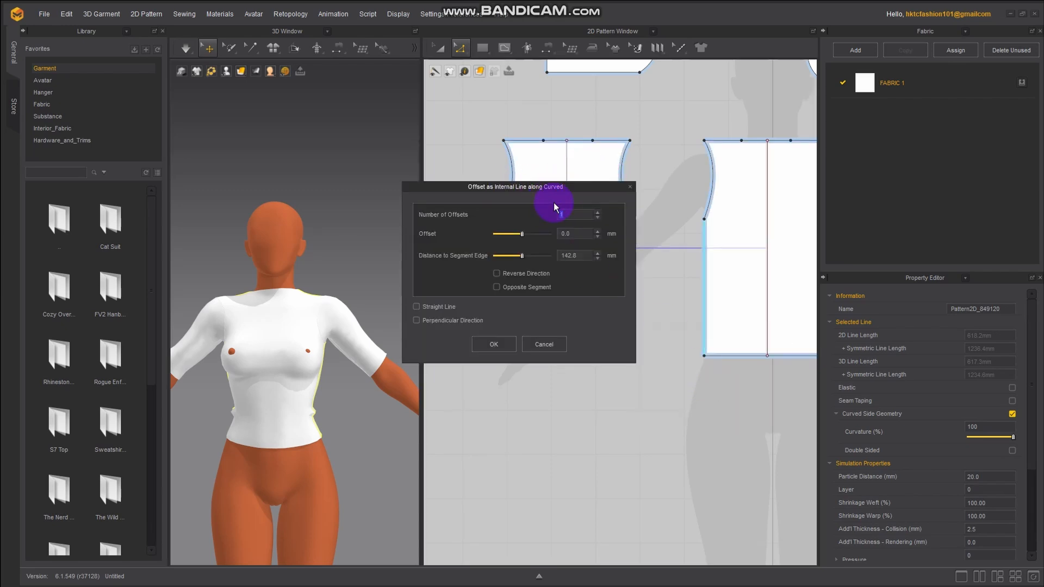
{"action": "left_click_drag", "start_coordinate": [522, 188], "coordinate": [307, 198]}
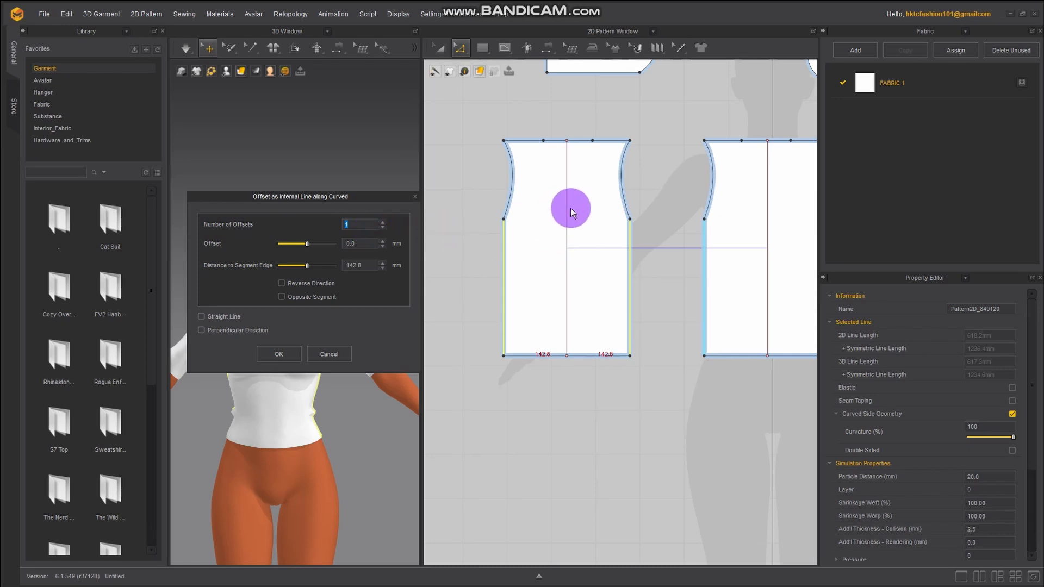
Try a higher number of offsets to preview several internal lines, and reset the number to 1
{"action": "left_click", "coordinate": [383, 223]}
{"action": "left_click", "coordinate": [383, 223]}
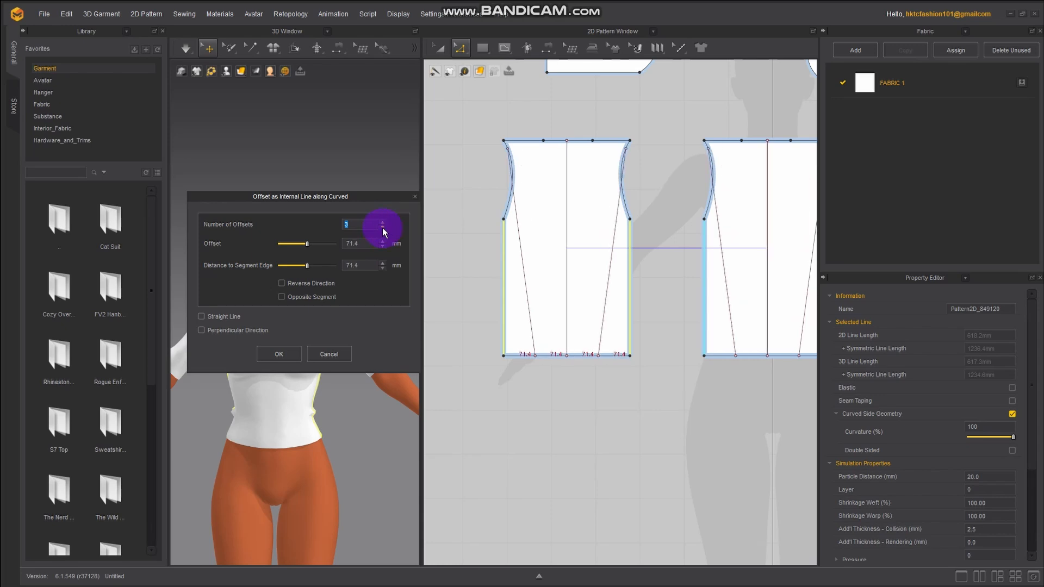
{"action": "left_click", "coordinate": [383, 228]}
{"action": "left_click", "coordinate": [383, 227]}
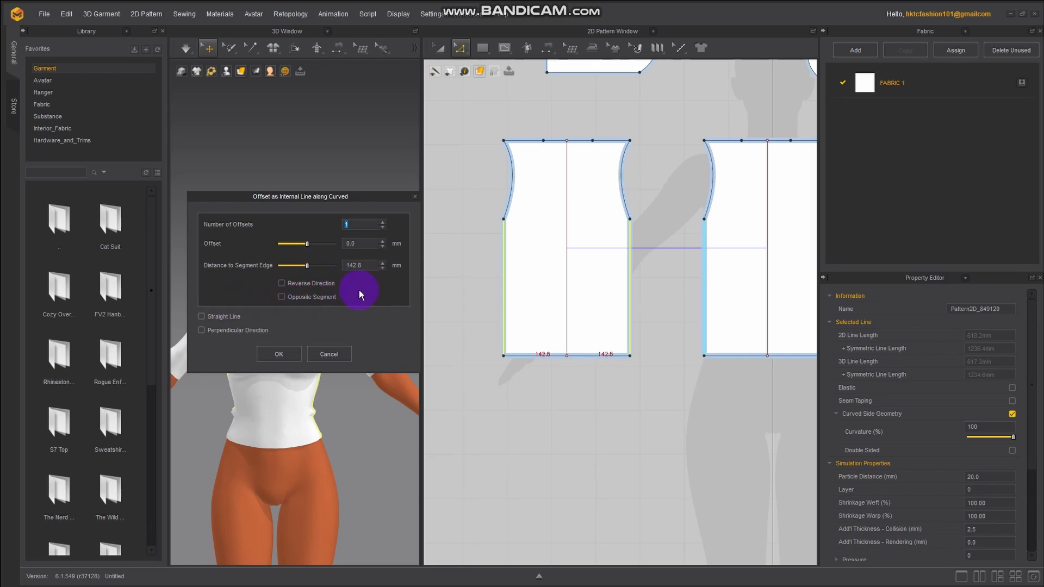
Create one straight, perpendicular internal line between the side edges, 37.1 mm above the linked torso hems
{"action": "left_click", "coordinate": [201, 316]}
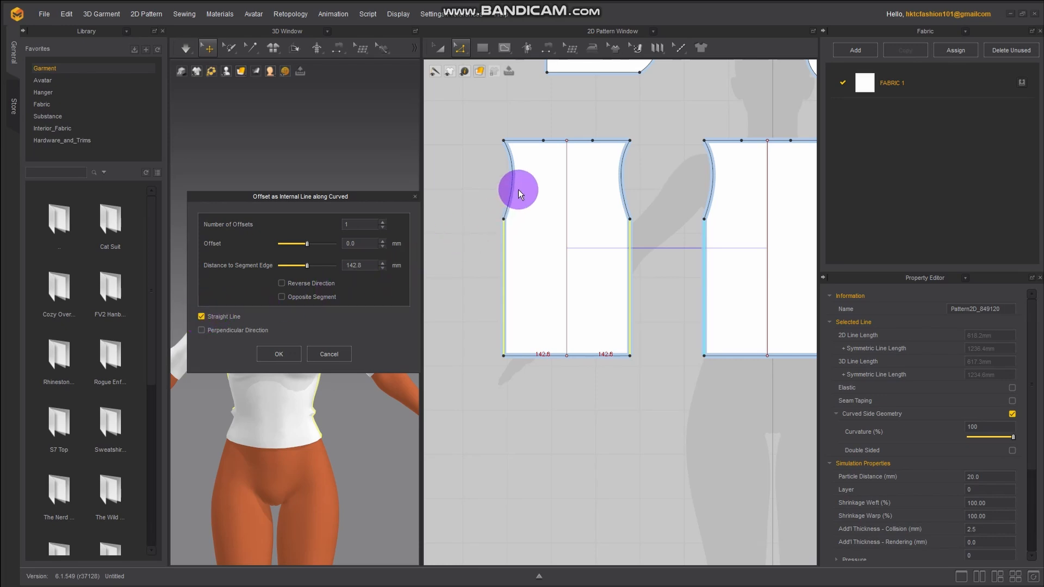
{"action": "left_click", "coordinate": [201, 330]}
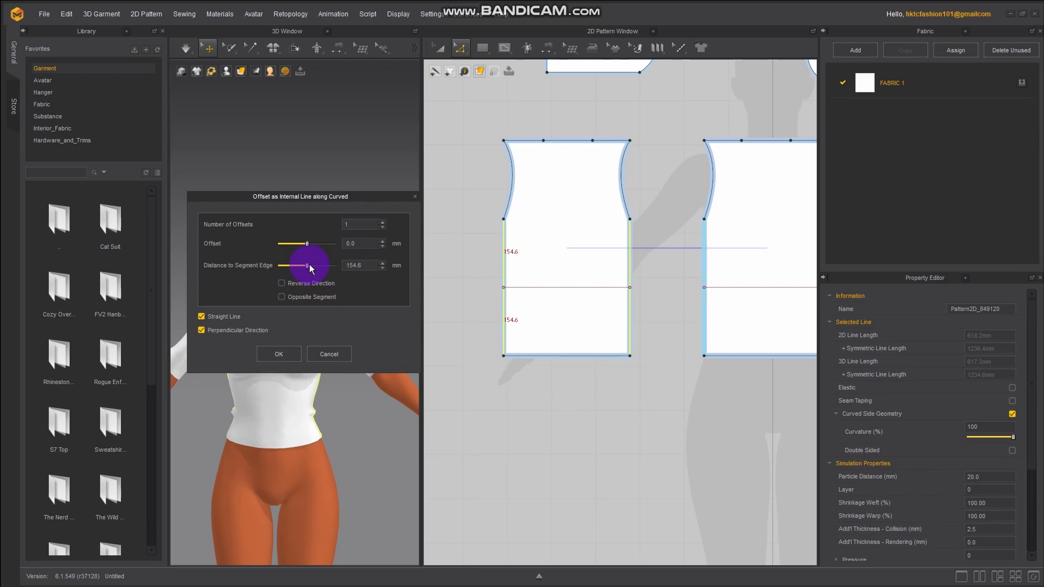
{"action": "mouse_move", "coordinate": [308, 265]}
{"action": "left_mouse_down"}
{"action": "mouse_move", "coordinate": [286, 265]}
{"action": "mouse_move", "coordinate": [317, 263]}
{"action": "mouse_move", "coordinate": [291, 268]}
{"action": "left_mouse_up"}
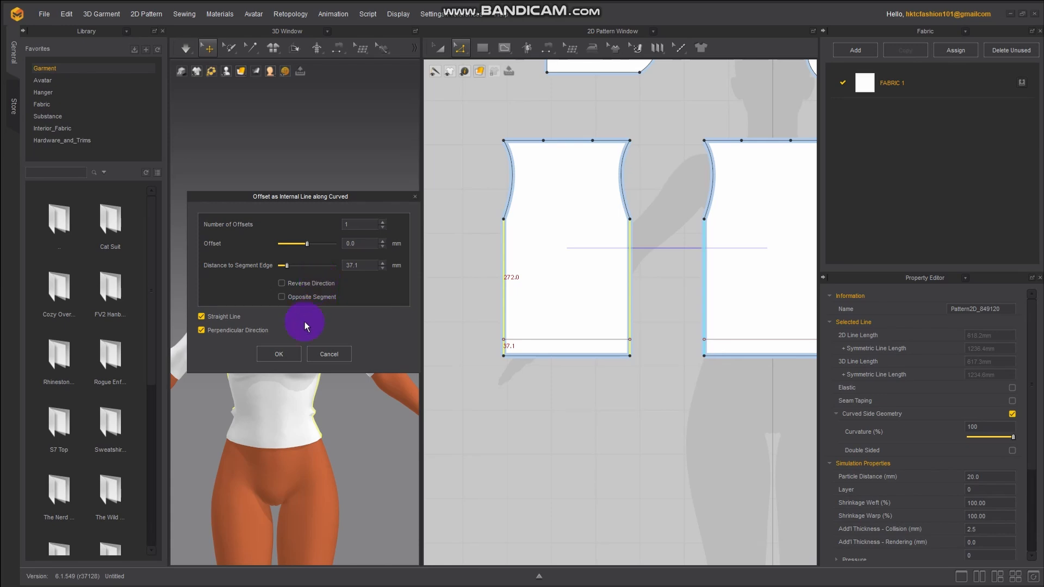
{"action": "left_click", "coordinate": [286, 354]}
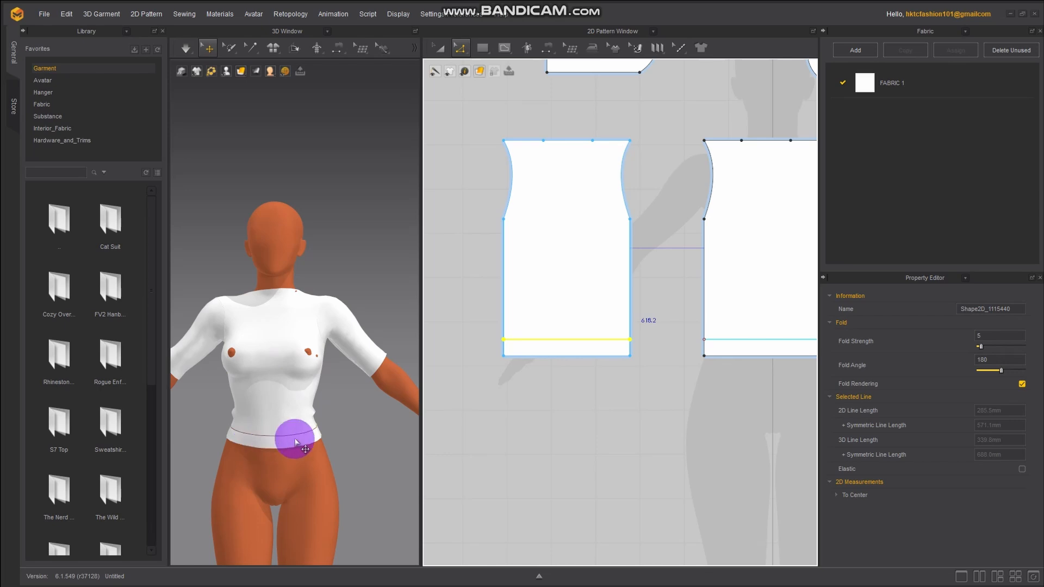
{"action": "middle_click_drag", "start_coordinate": [286, 433], "coordinate": [297, 340]}
{"action": "scroll", "coordinate": [296, 340], "scroll_direction": "up", "scroll_amount": 5}
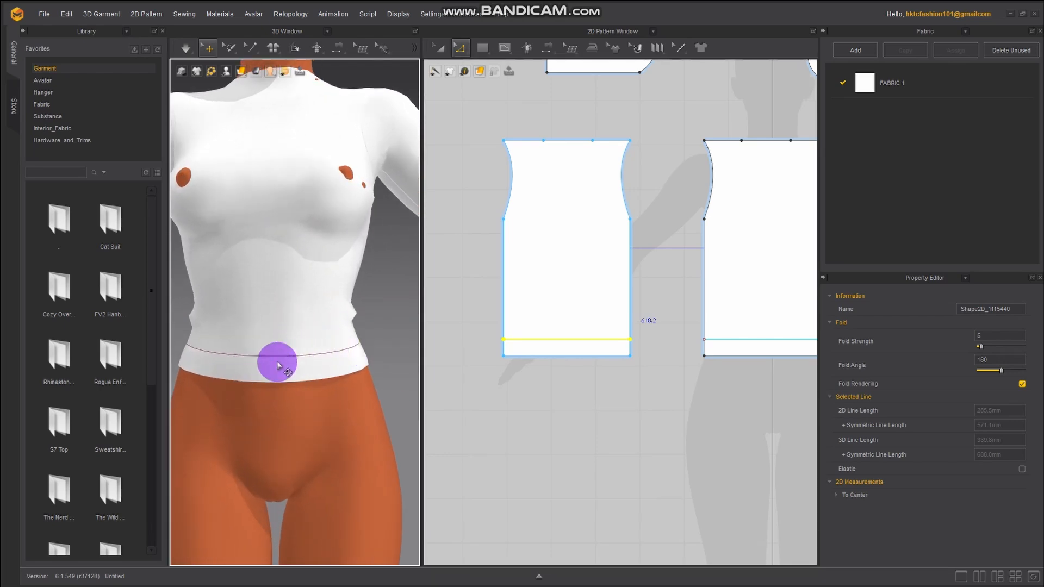
{"action": "right_click_drag", "start_coordinate": [225, 363], "coordinate": [256, 377]}
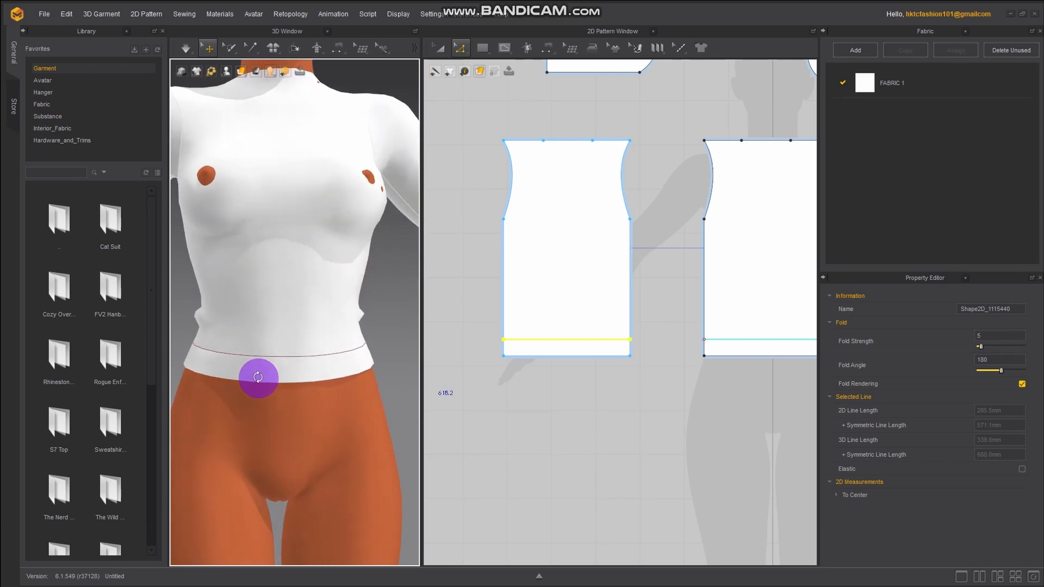
{"action": "right_click", "coordinate": [561, 340]}
{"action": "key", "text": "Escape"}
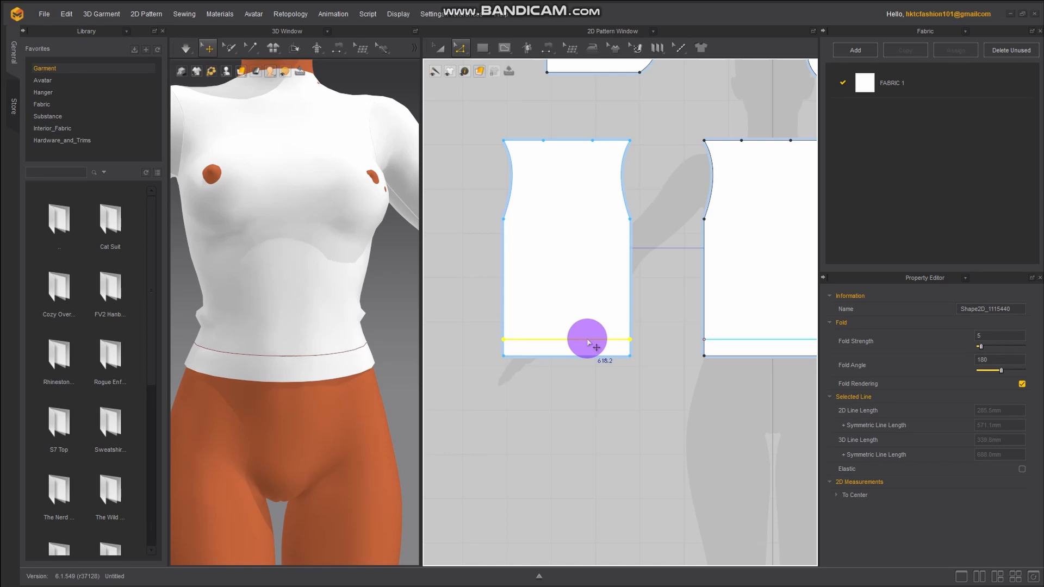
Cut and sew the linked torso pieces along the internal line above their hems
{"action": "right_click", "coordinate": [587, 340]}
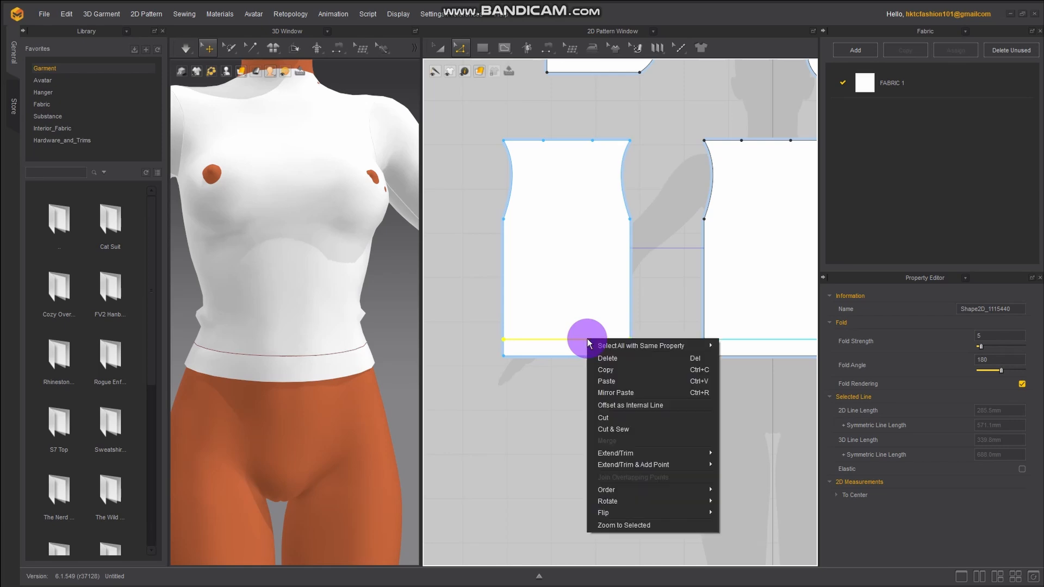
{"action": "left_click", "coordinate": [629, 430]}
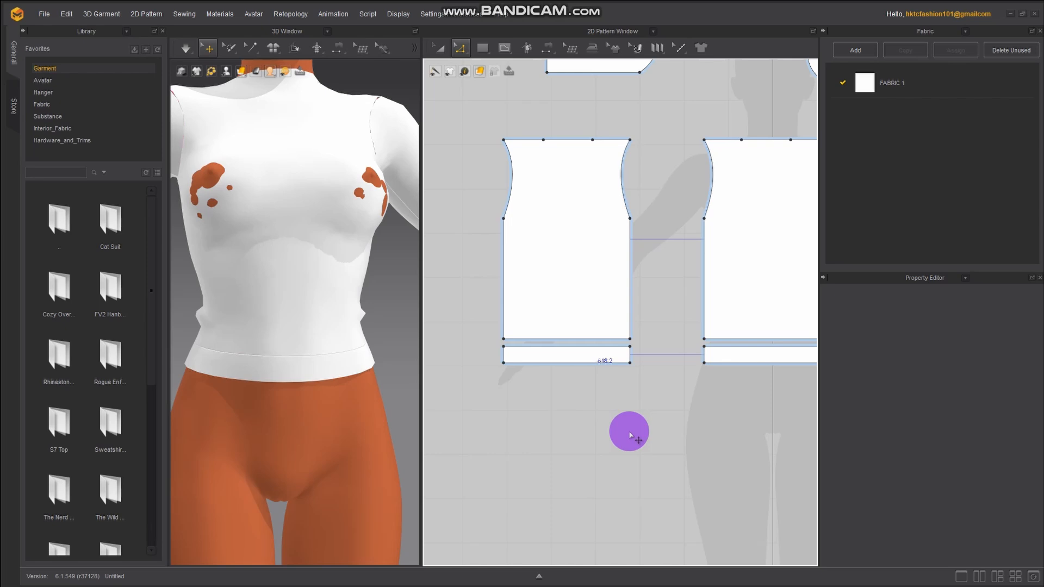
{"action": "scroll", "coordinate": [293, 394], "scroll_direction": "up", "scroll_amount": 5}
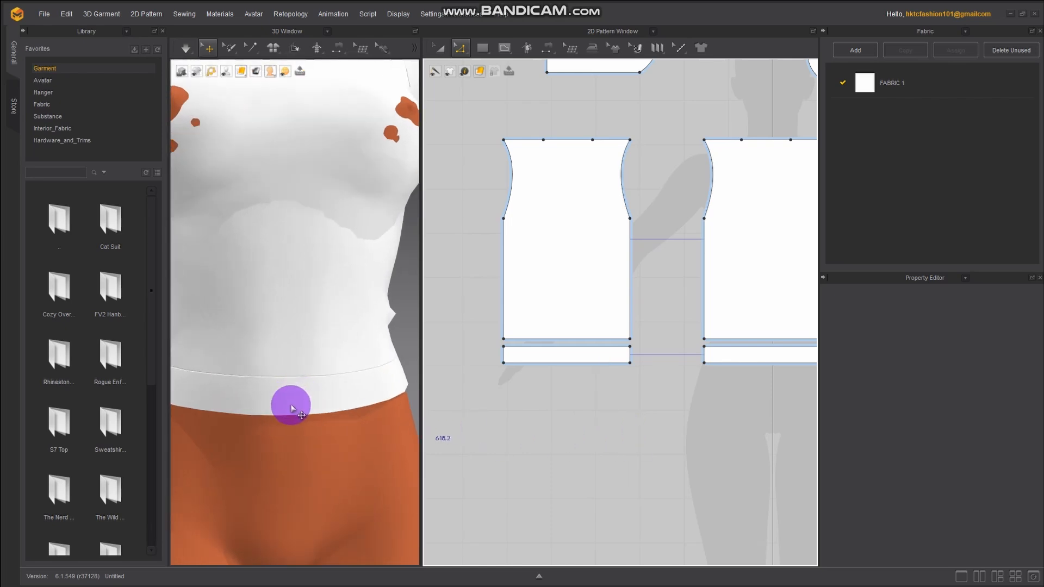
{"action": "scroll", "coordinate": [318, 400], "scroll_direction": "down", "scroll_amount": 3}
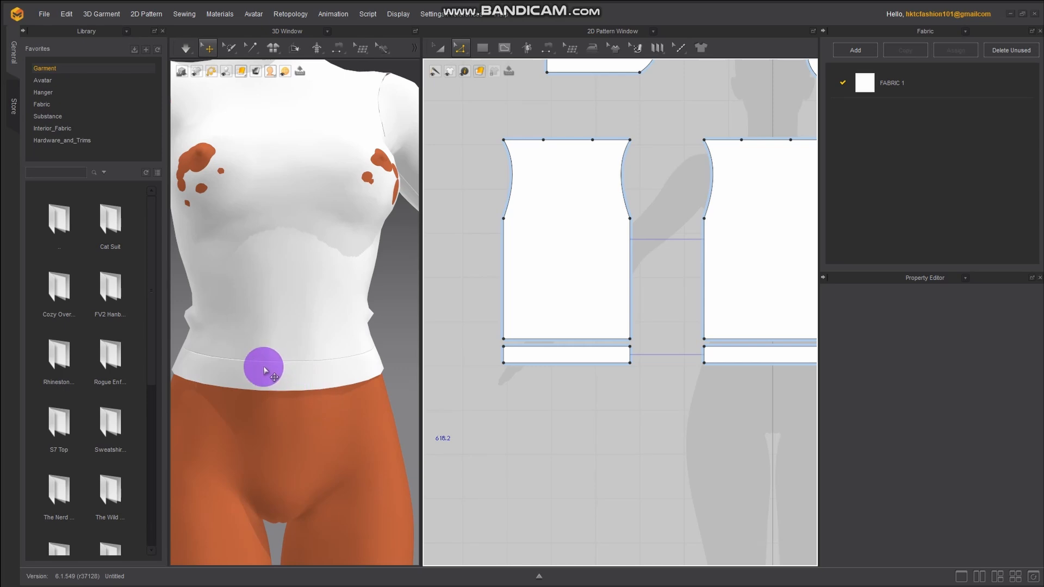
{"action": "mouse_move", "coordinate": [245, 382]}
{"action": "right_mouse_down"}
{"action": "mouse_move", "coordinate": [495, 399]}
{"action": "mouse_move", "coordinate": [279, 401]}
{"action": "mouse_move", "coordinate": [250, 392]}
{"action": "mouse_move", "coordinate": [245, 371]}
{"action": "right_mouse_up"}
Start simulating the garment and pull the front torso fabric around the avatar's chest
{"action": "left_click", "coordinate": [185, 48]}
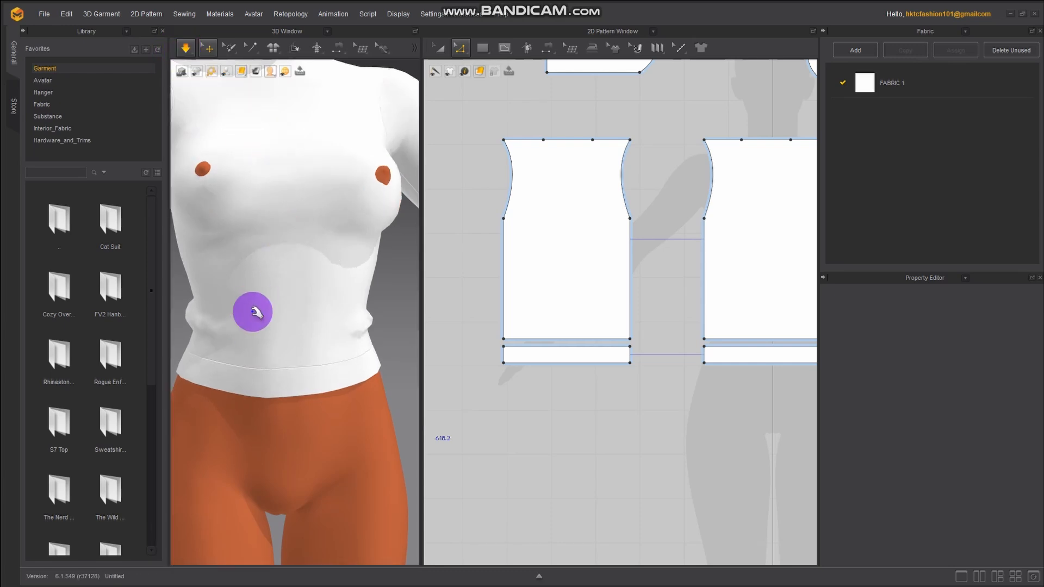
{"action": "right_click_drag", "start_coordinate": [245, 357], "coordinate": [286, 230]}
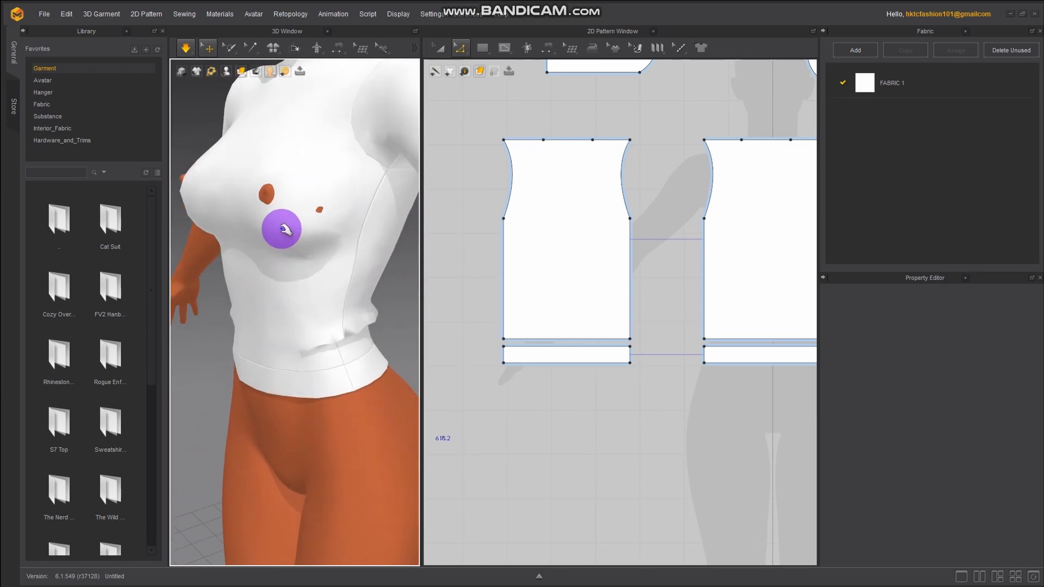
{"action": "left_click_drag", "start_coordinate": [263, 215], "coordinate": [196, 241]}
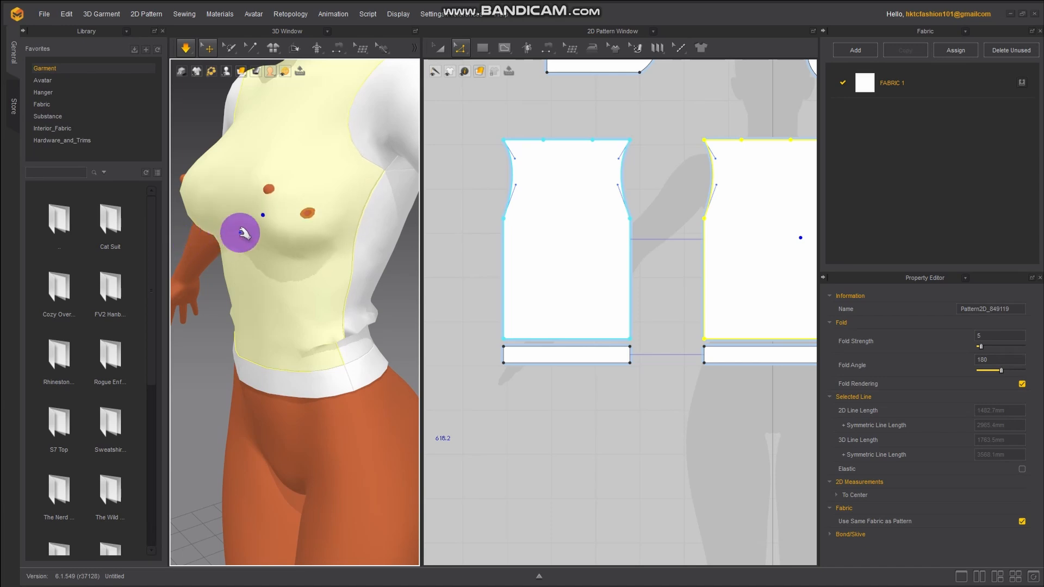
{"action": "right_click_drag", "start_coordinate": [200, 205], "coordinate": [256, 241]}
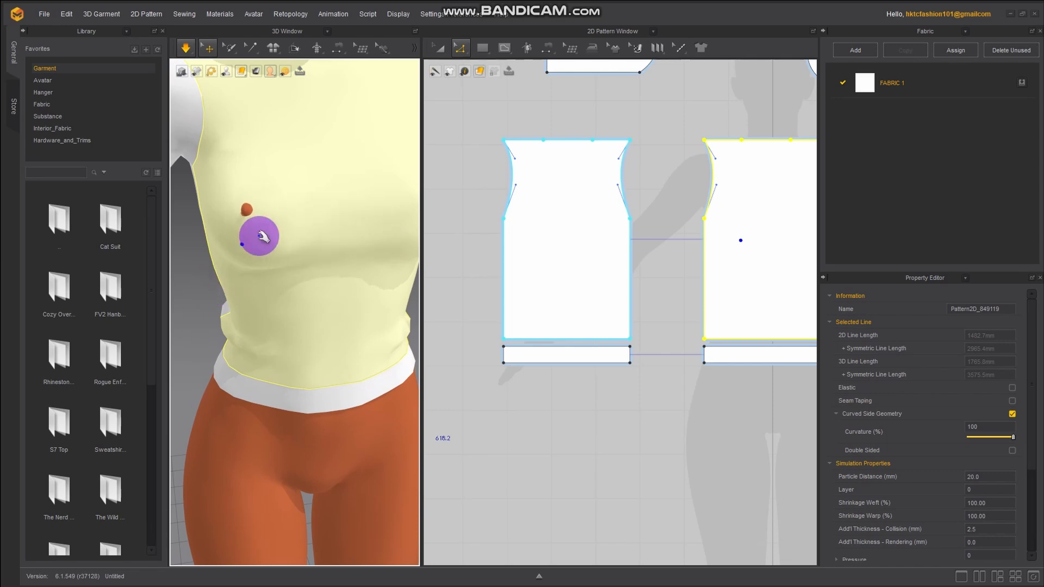
{"action": "right_click_drag", "start_coordinate": [261, 236], "coordinate": [204, 307]}
{"action": "mouse_move", "coordinate": [204, 307]}
{"action": "left_mouse_down"}
{"action": "mouse_move", "coordinate": [201, 340]}
{"action": "mouse_move", "coordinate": [205, 287]}
{"action": "mouse_move", "coordinate": [180, 350]}
{"action": "mouse_move", "coordinate": [207, 384]}
{"action": "mouse_move", "coordinate": [210, 314]}
{"action": "left_mouse_up"}
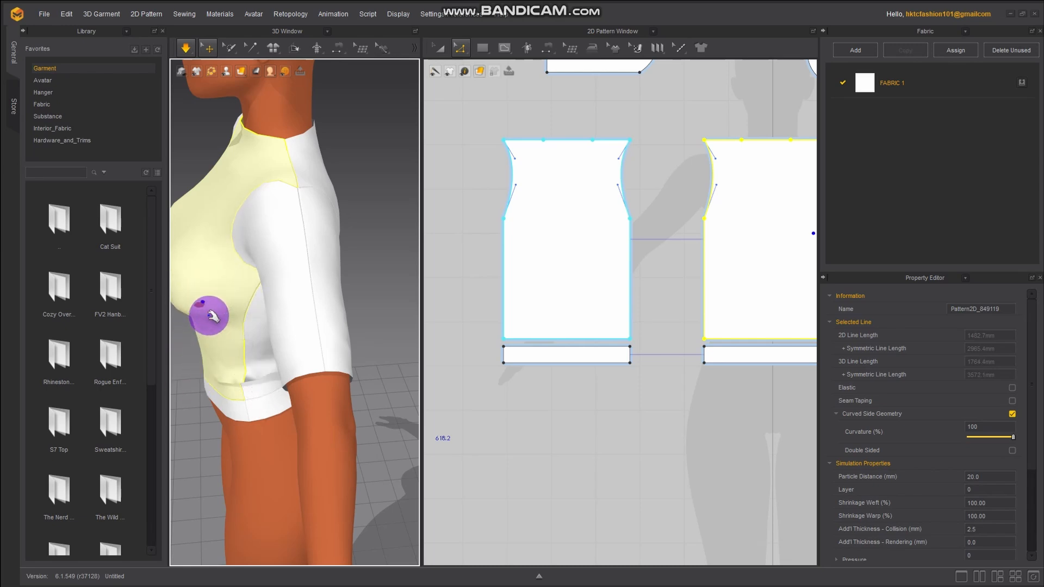
Pull the front torso fabric on the avatar's left side while the garment simulates, pausing the simulation as needed
{"action": "right_click_drag", "start_coordinate": [188, 350], "coordinate": [274, 319]}
{"action": "key", "text": "space"}
{"action": "right_click_drag", "start_coordinate": [210, 378], "coordinate": [302, 381]}
{"action": "middle_click_drag", "start_coordinate": [306, 386], "coordinate": [316, 388]}
{"action": "key", "text": "space"}
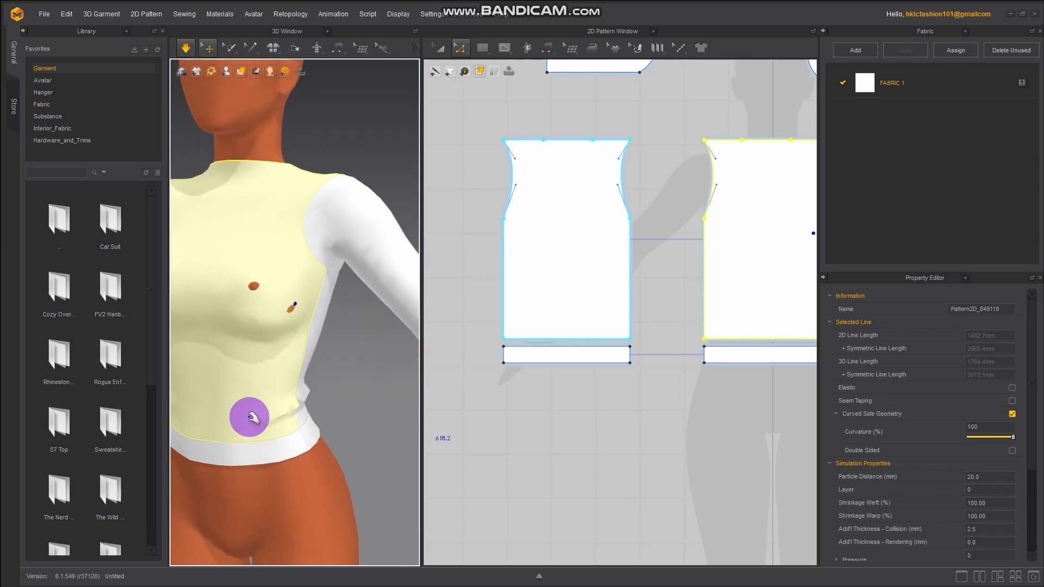
{"action": "left_click_drag", "start_coordinate": [251, 416], "coordinate": [261, 366]}
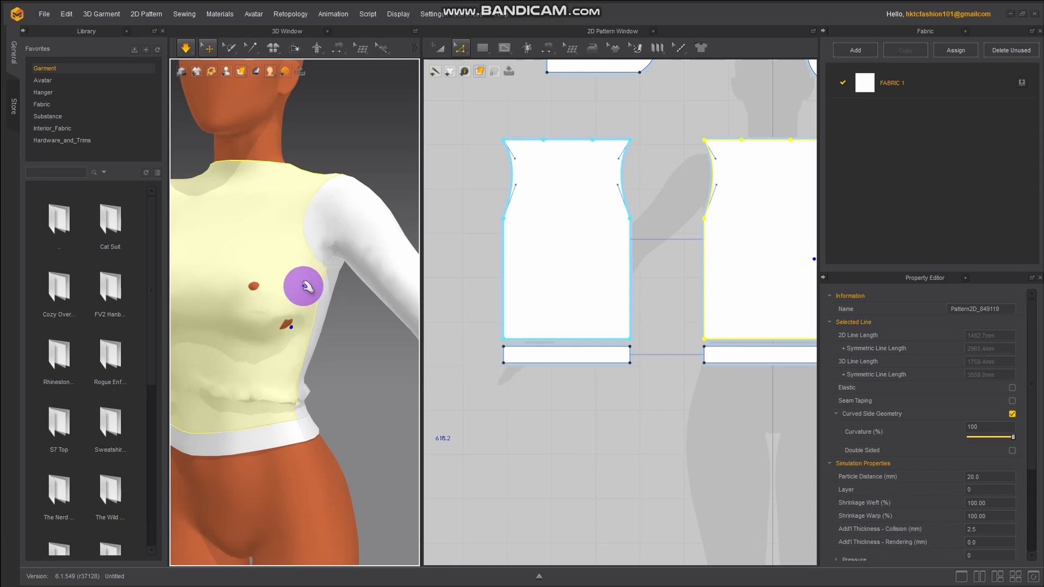
{"action": "scroll", "coordinate": [250, 381], "scroll_direction": "down", "scroll_amount": 2}
Pull the front torso fabric on the avatar's right side during simulation, let it settle, and stop the simulation
{"action": "right_click_drag", "start_coordinate": [232, 370], "coordinate": [319, 366]}
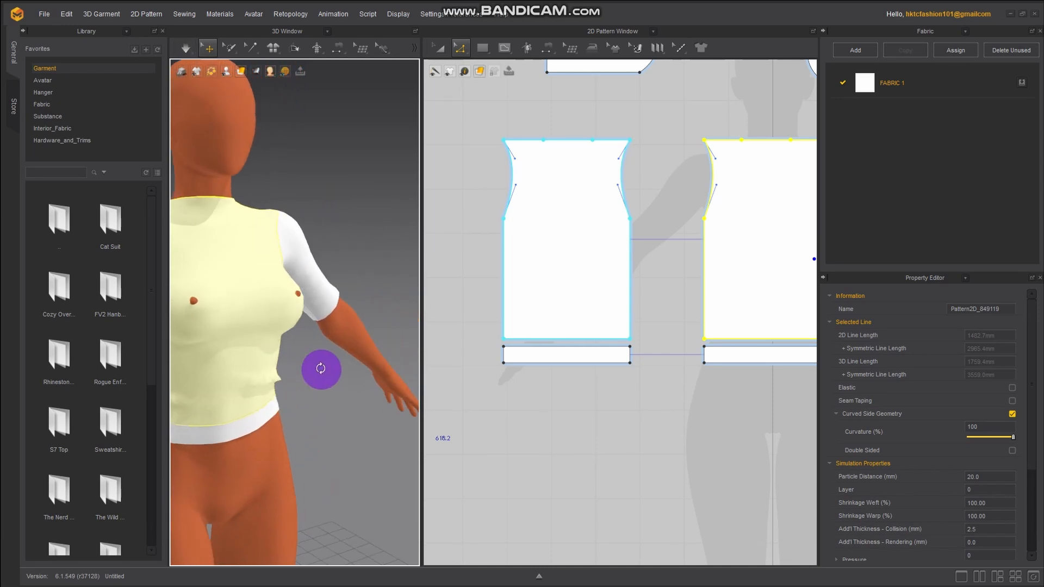
{"action": "right_click_drag", "start_coordinate": [236, 399], "coordinate": [338, 373]}
{"action": "left_click_drag", "start_coordinate": [300, 383], "coordinate": [324, 233]}
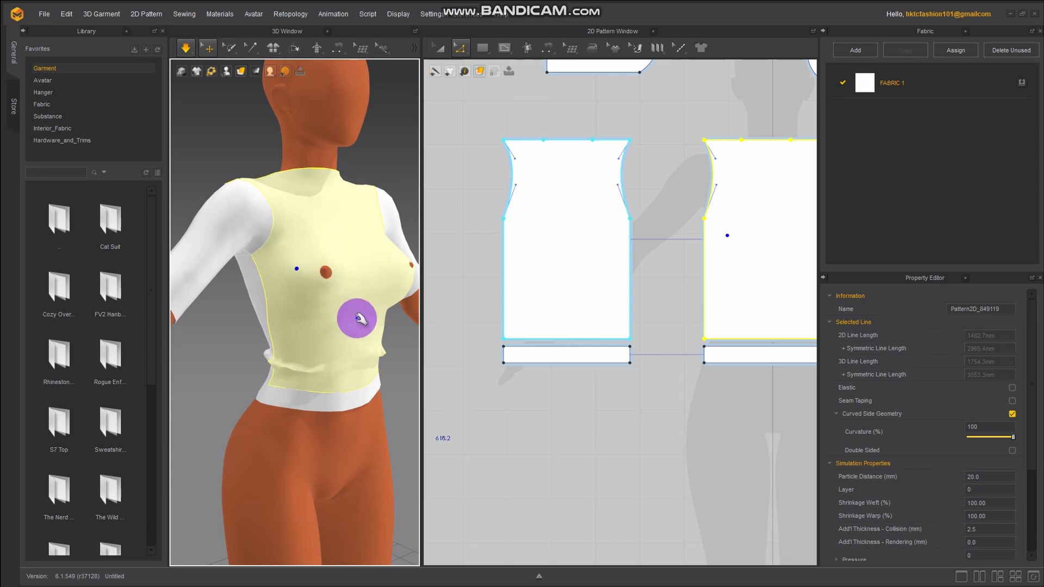
{"action": "right_click_drag", "start_coordinate": [356, 319], "coordinate": [322, 362]}
{"action": "key", "text": "space"}
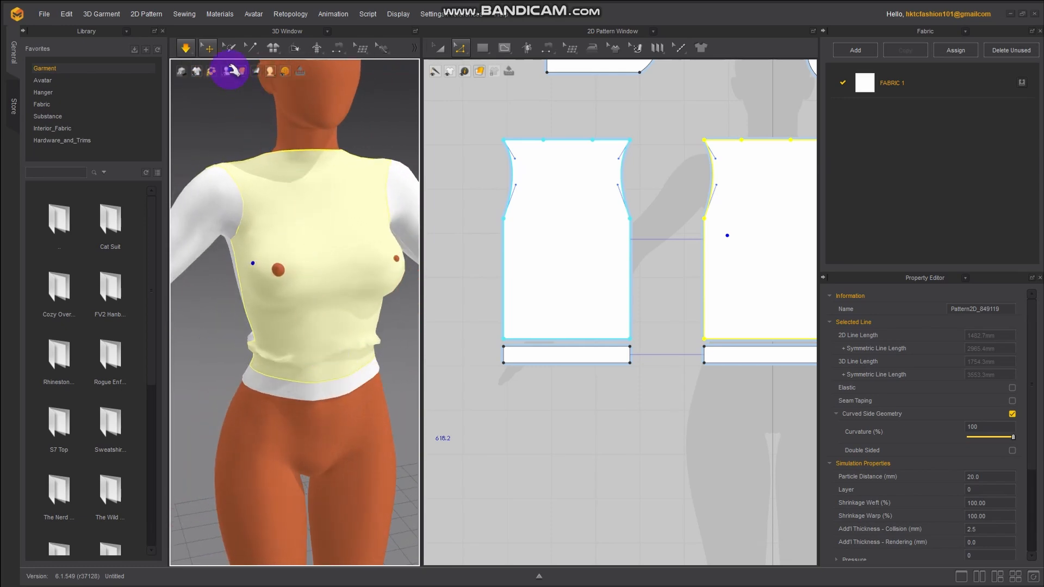
{"action": "left_click", "coordinate": [186, 48]}
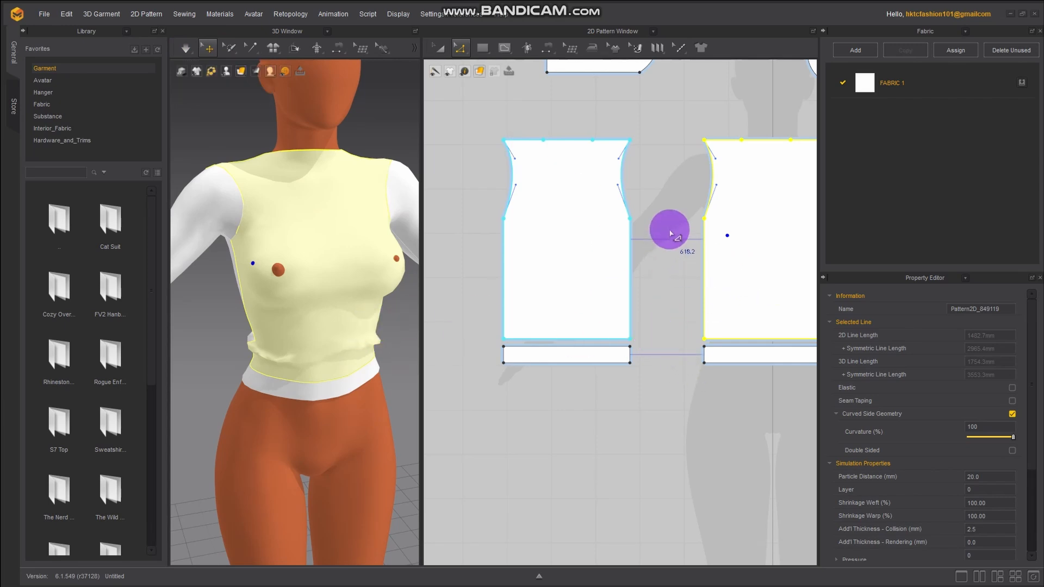
Select each sleeve on the avatar to identify its linked pattern piece, and clear the selection
{"action": "right_click_drag", "start_coordinate": [669, 226], "coordinate": [672, 484]}
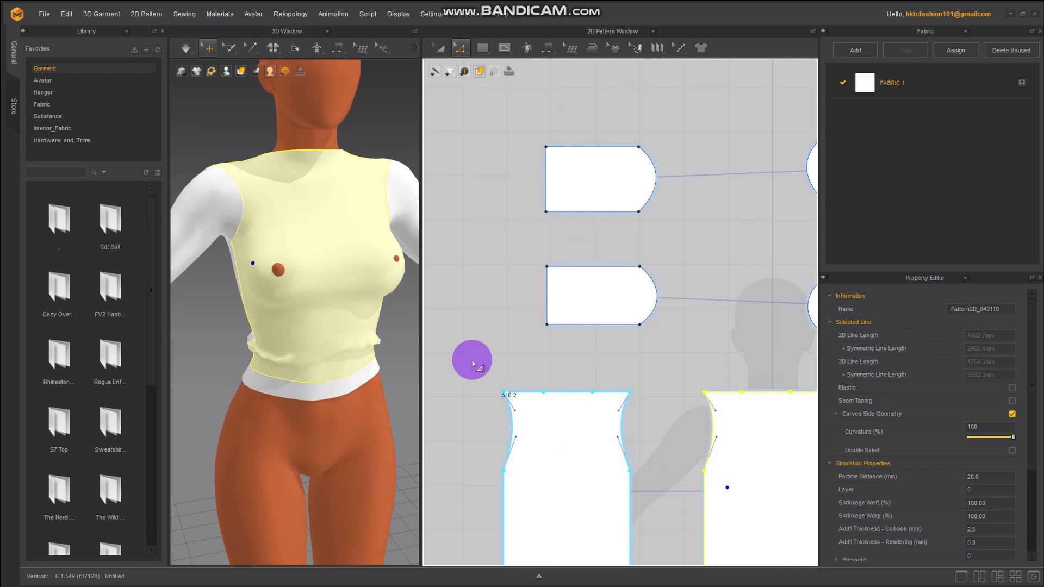
{"action": "scroll", "coordinate": [352, 397], "scroll_direction": "down", "scroll_amount": 3}
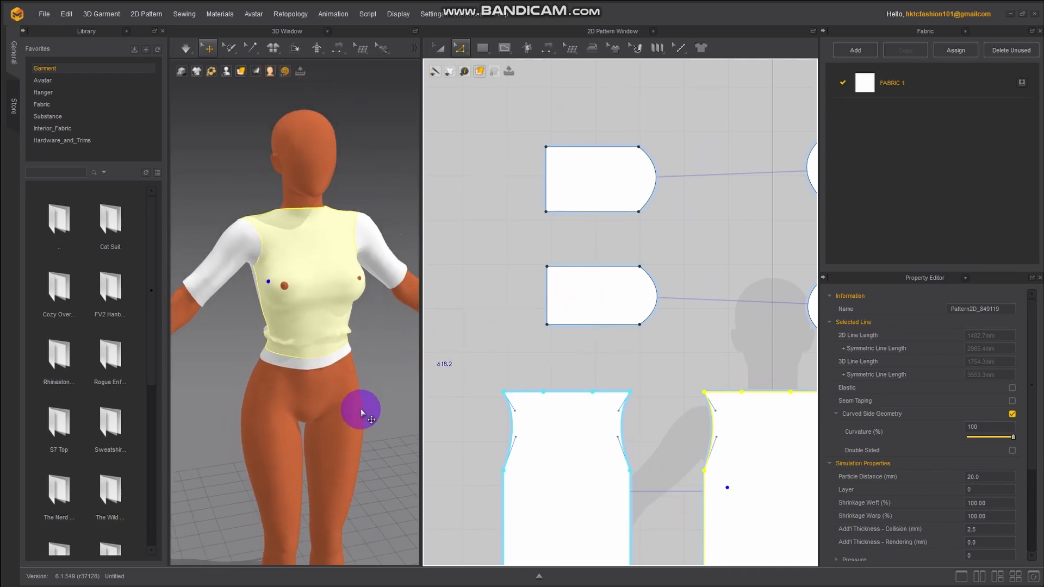
{"action": "scroll", "coordinate": [450, 350], "scroll_direction": "down", "scroll_amount": 2}
{"action": "left_click", "coordinate": [227, 268]}
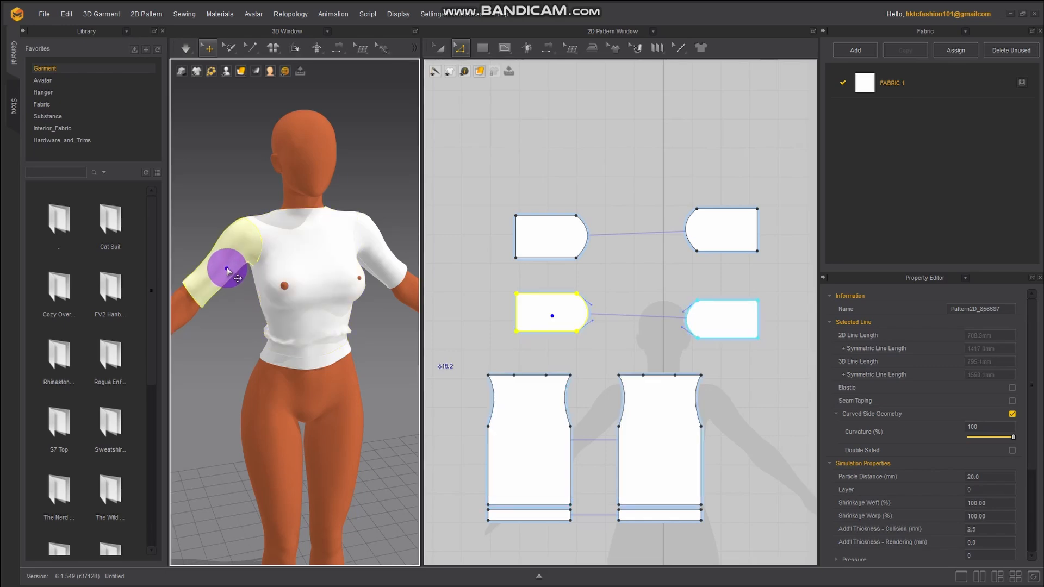
{"action": "left_click", "coordinate": [380, 254]}
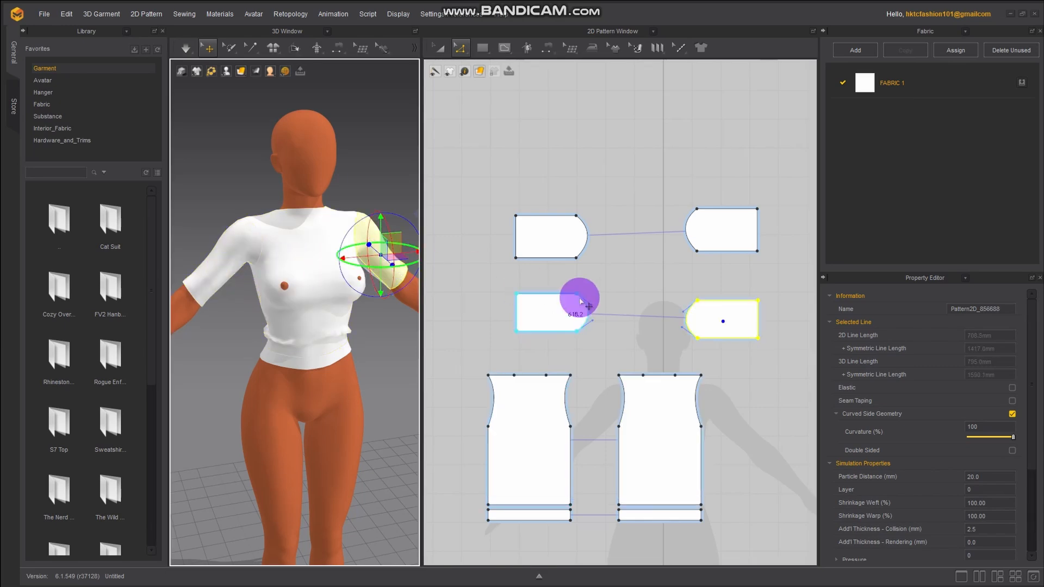
{"action": "scroll", "coordinate": [567, 335], "scroll_direction": "up", "scroll_amount": 3}
{"action": "scroll", "coordinate": [568, 341], "scroll_direction": "down", "scroll_amount": 2}
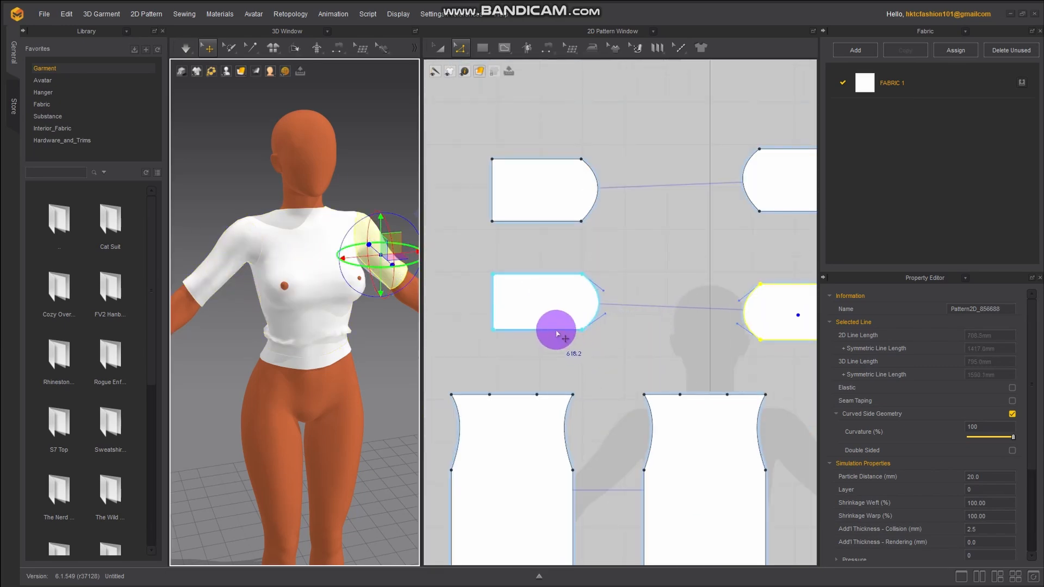
{"action": "left_click", "coordinate": [518, 249]}
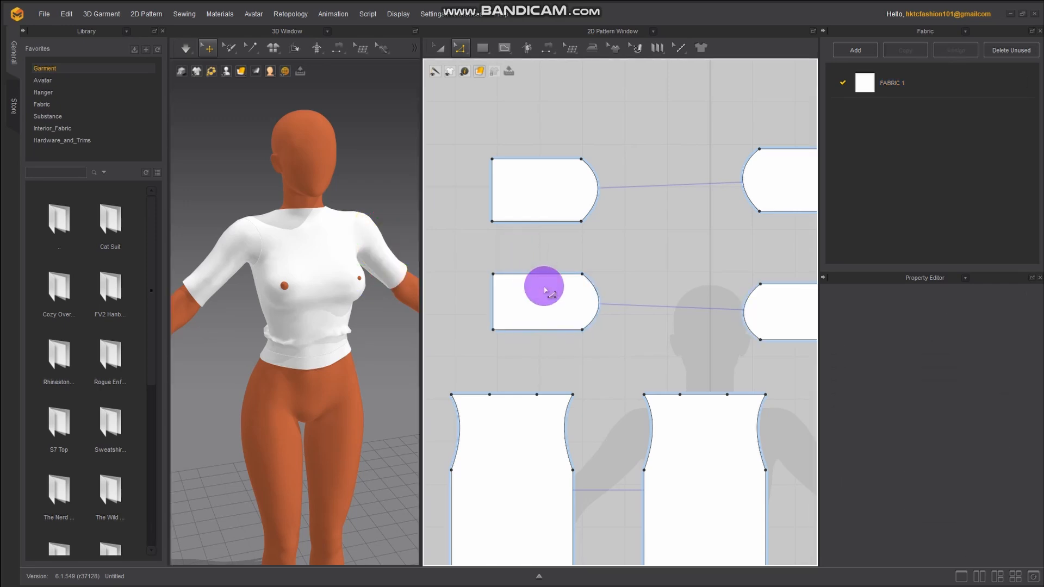
{"action": "left_click", "coordinate": [551, 329]}
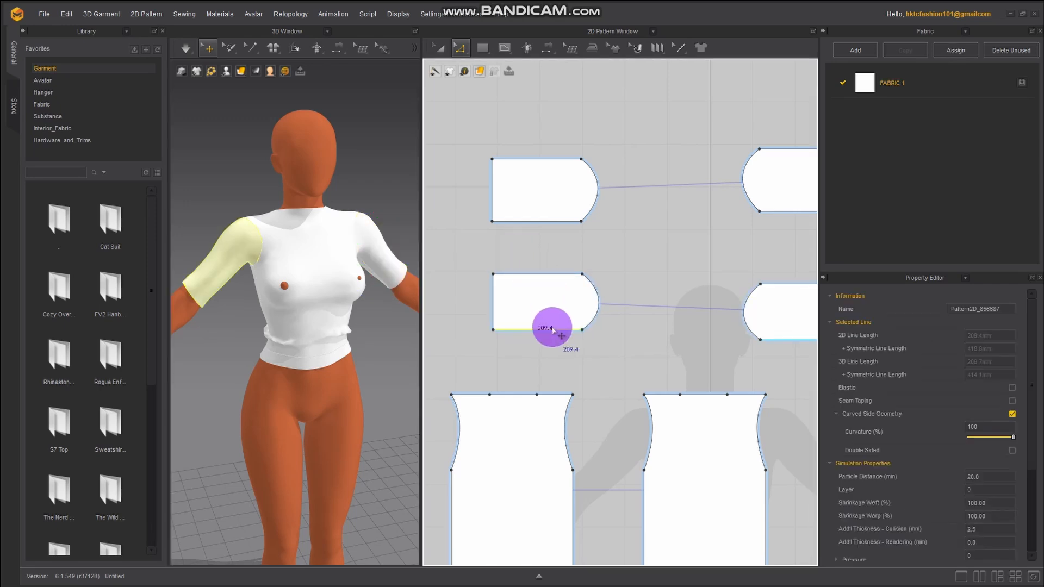
{"action": "left_click", "coordinate": [550, 276], "text": "shift"}
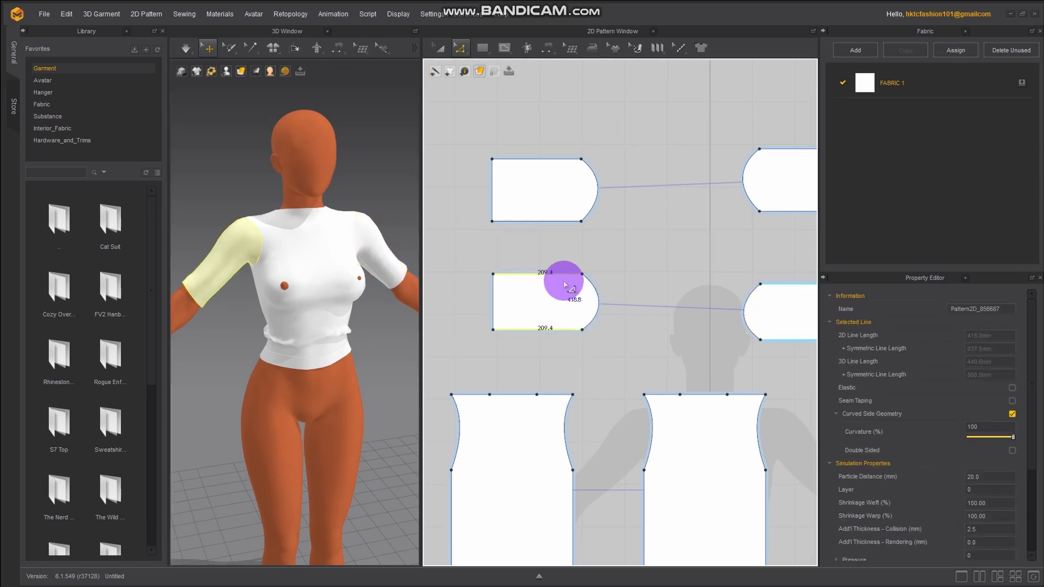
{"action": "right_click", "coordinate": [540, 330]}
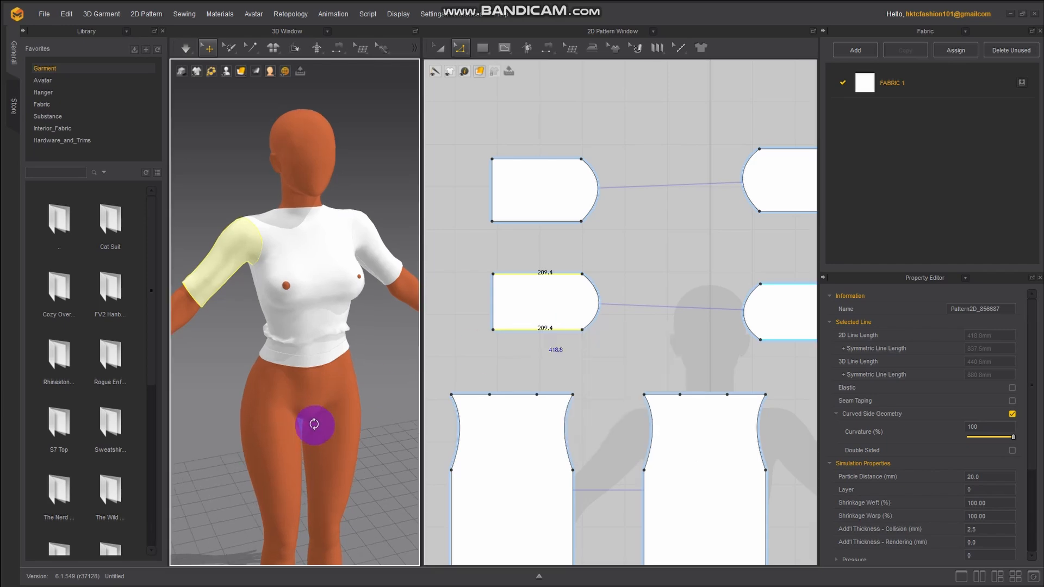
{"action": "right_click_drag", "start_coordinate": [315, 422], "coordinate": [261, 408]}
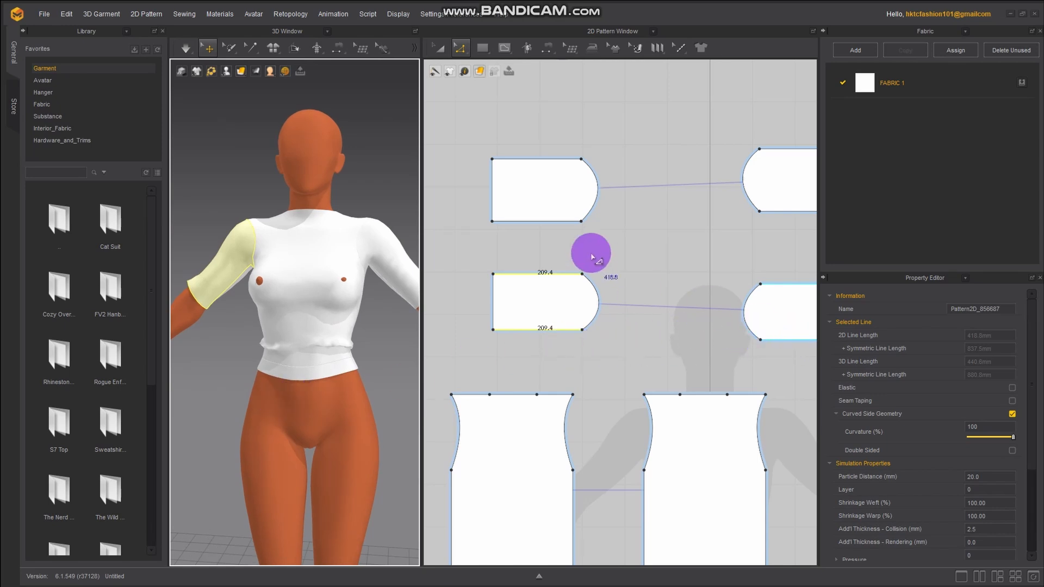
{"action": "left_click", "coordinate": [537, 221], "text": "shift"}
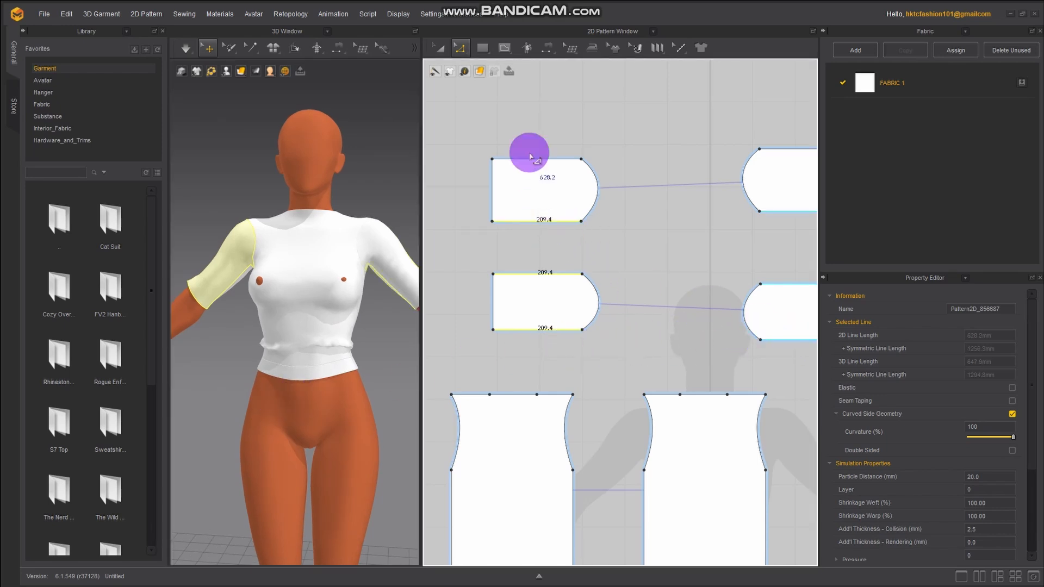
{"action": "right_click_drag", "start_coordinate": [296, 357], "coordinate": [301, 420]}
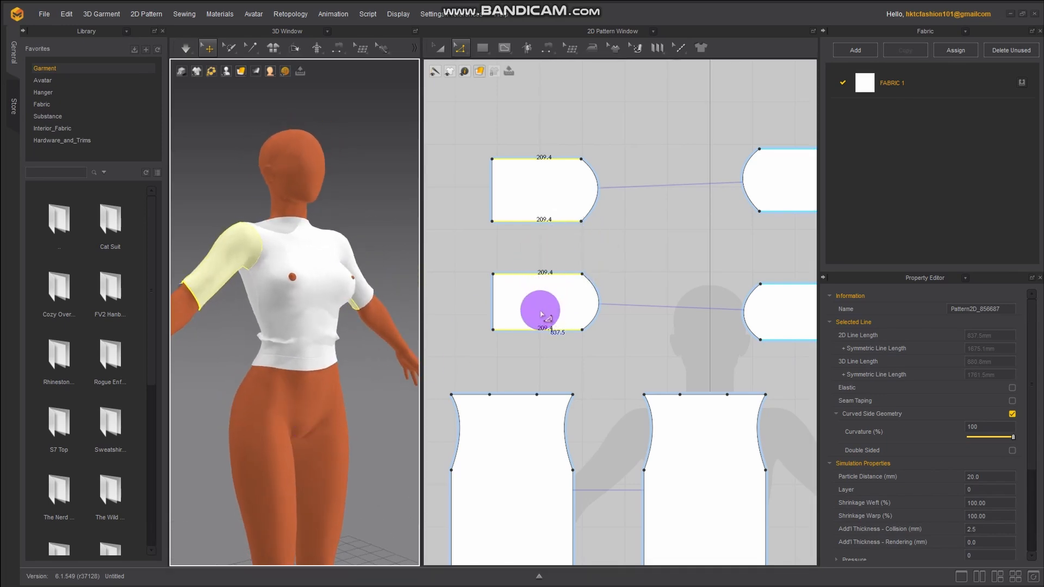
{"action": "left_click", "coordinate": [625, 252]}
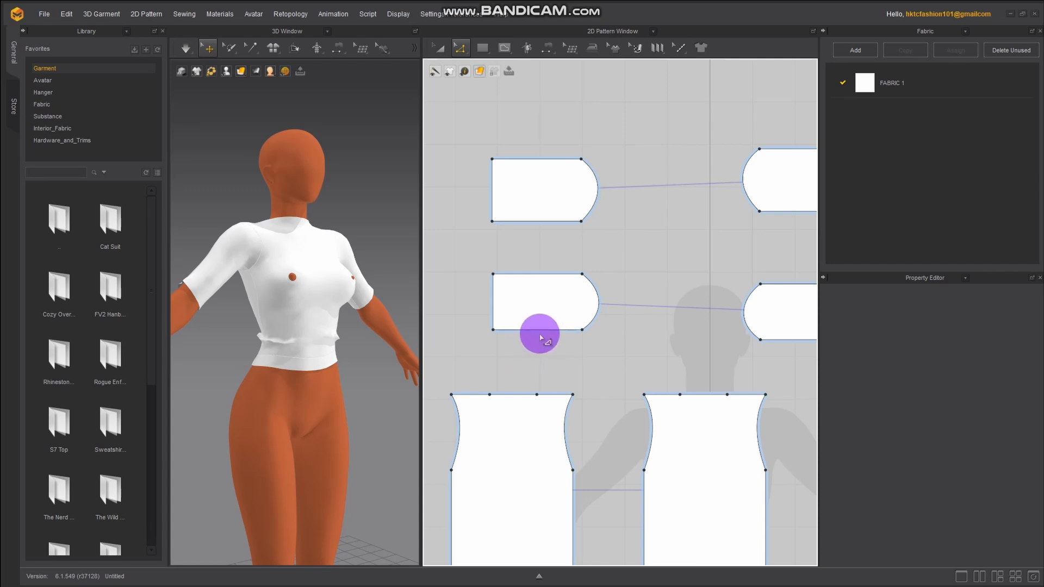
Offset one straight, perpendicular internal line between the long straight edges of both linked sleeve patterns, 30.4 mm from the cuff edge
{"action": "left_click", "coordinate": [541, 330]}
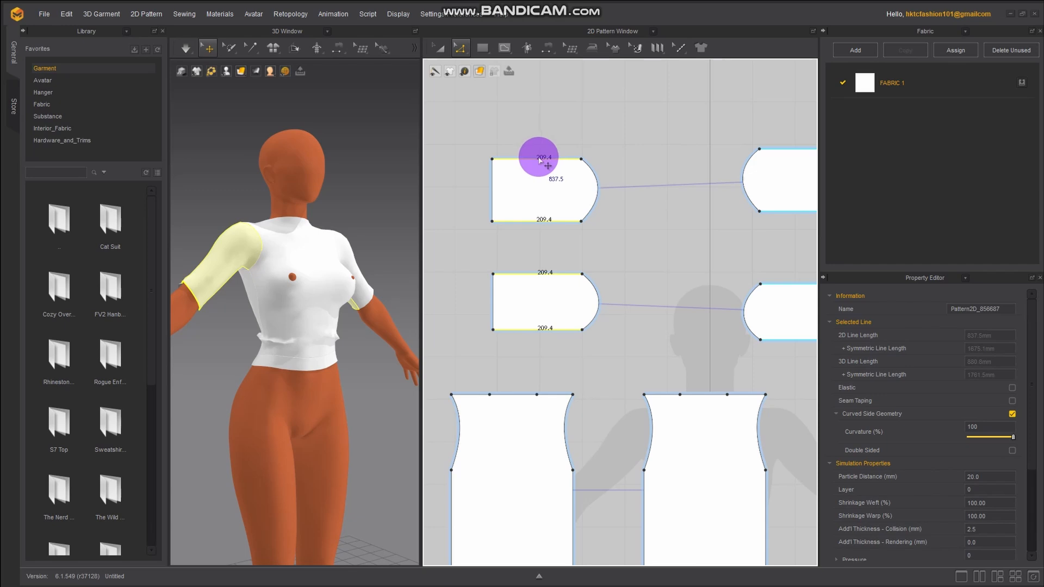
{"action": "right_click", "coordinate": [540, 160]}
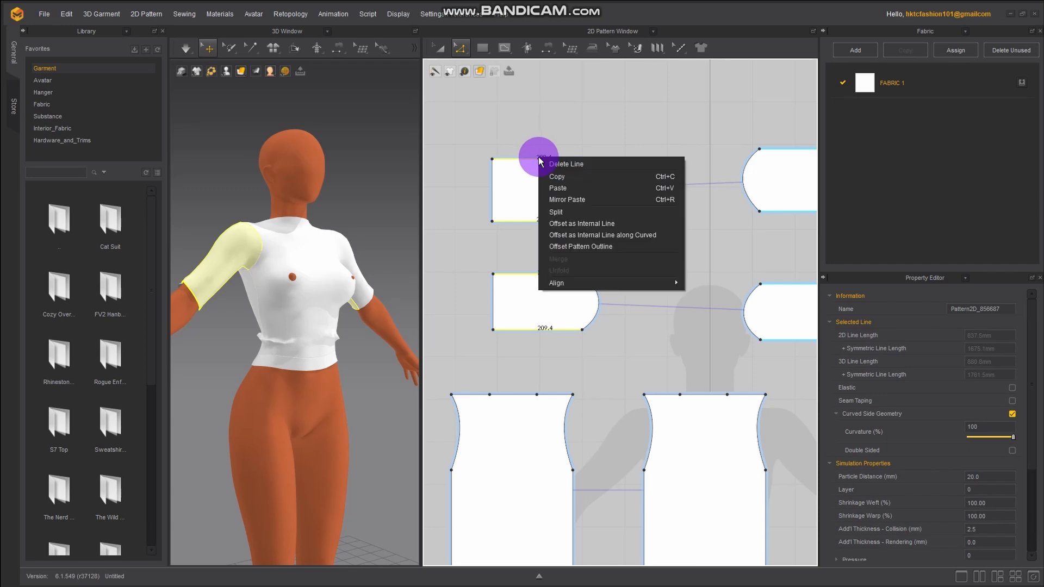
{"action": "left_click", "coordinate": [603, 236]}
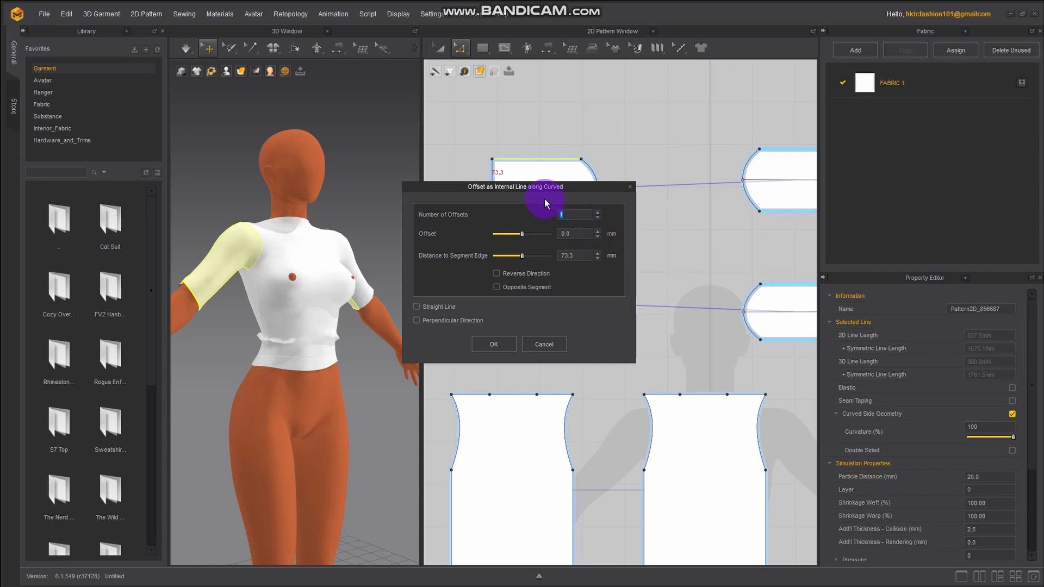
{"action": "left_click_drag", "start_coordinate": [529, 186], "coordinate": [269, 203]}
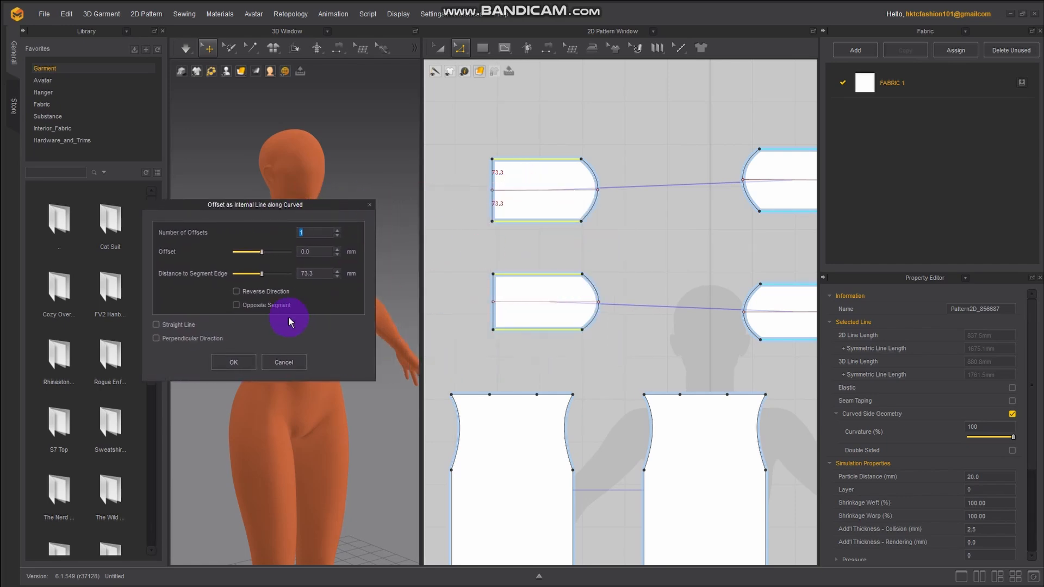
{"action": "left_click", "coordinate": [156, 339]}
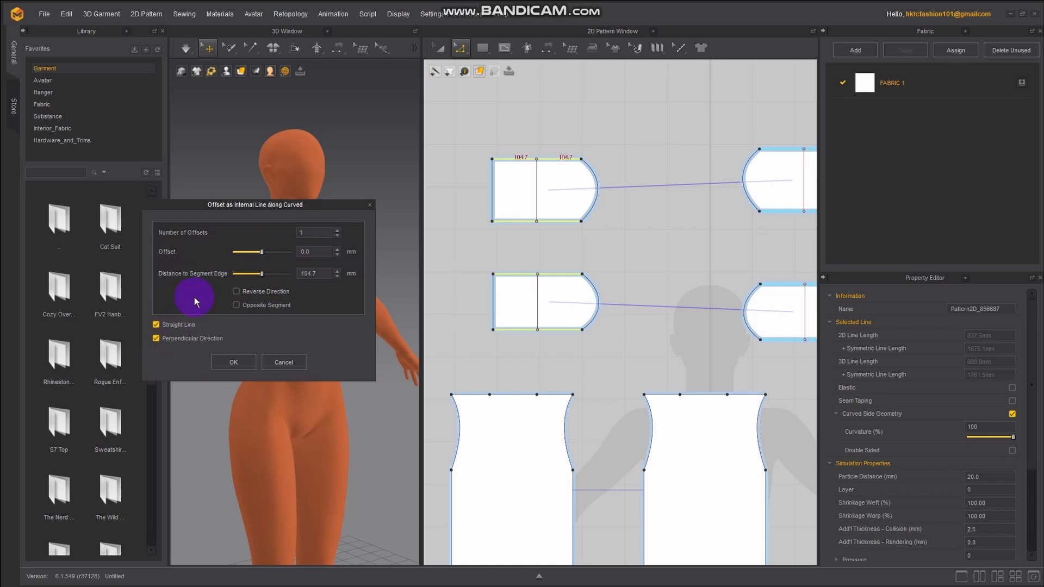
{"action": "left_click_drag", "start_coordinate": [260, 275], "coordinate": [245, 274]}
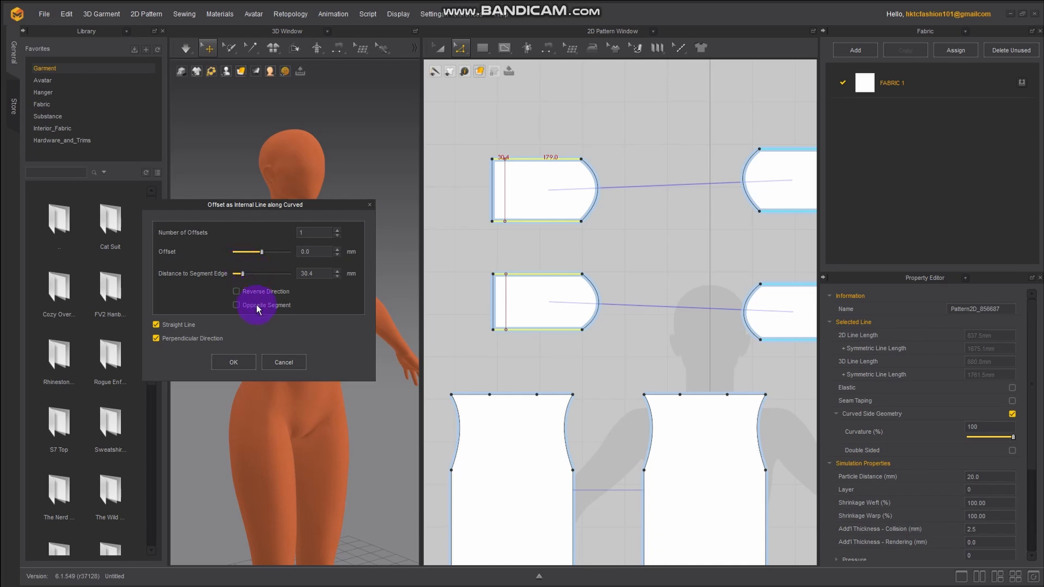
{"action": "left_click", "coordinate": [232, 362]}
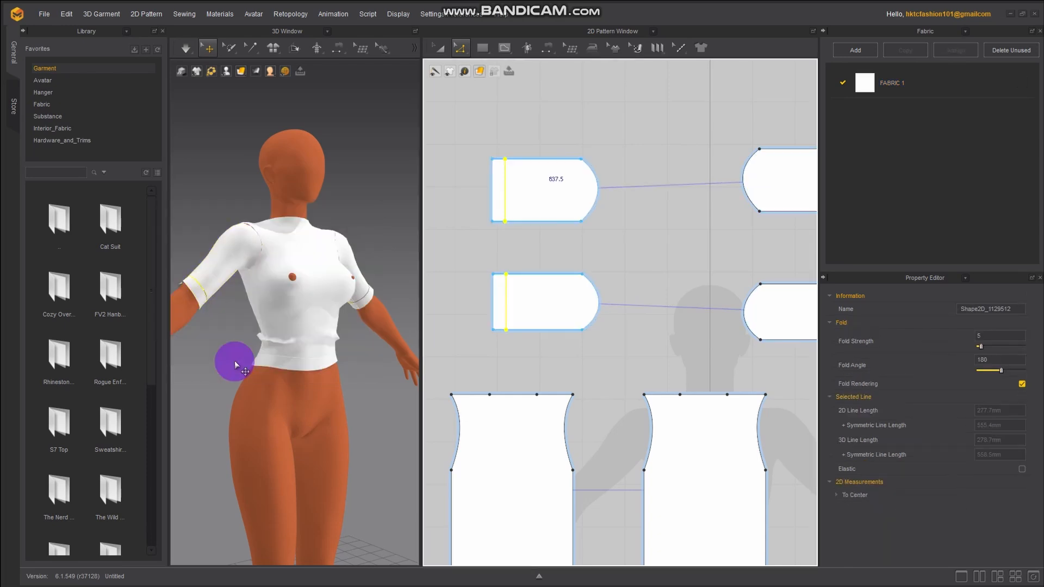
Cut and sew the linked sleeve patterns along their internal cuff lines to form separate cuff bands
{"action": "scroll", "coordinate": [626, 332], "scroll_direction": "down", "scroll_amount": 3}
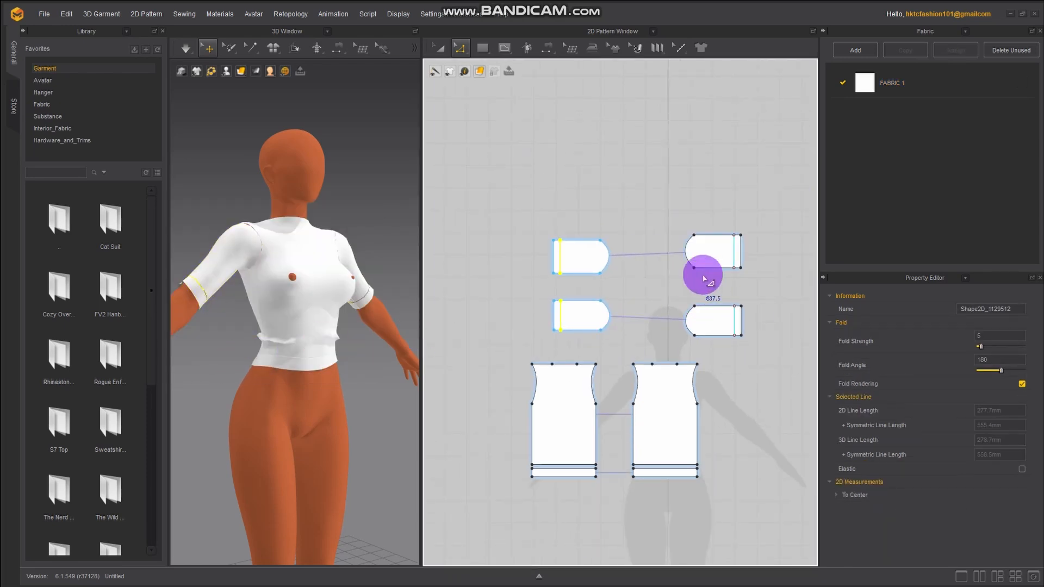
{"action": "scroll", "coordinate": [633, 301], "scroll_direction": "up", "scroll_amount": 2}
{"action": "scroll", "coordinate": [630, 307], "scroll_direction": "up", "scroll_amount": 1}
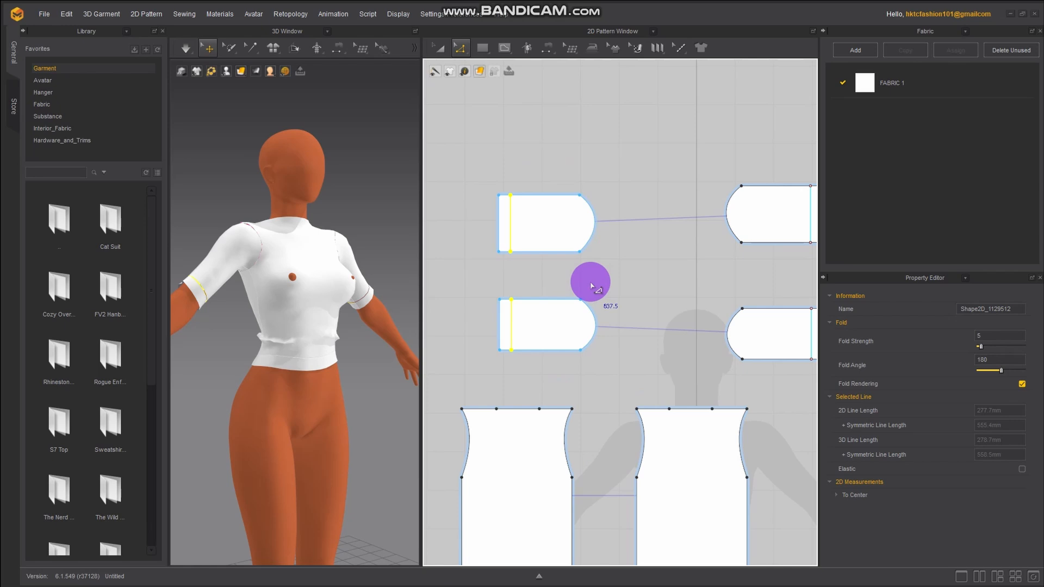
{"action": "right_click", "coordinate": [512, 231]}
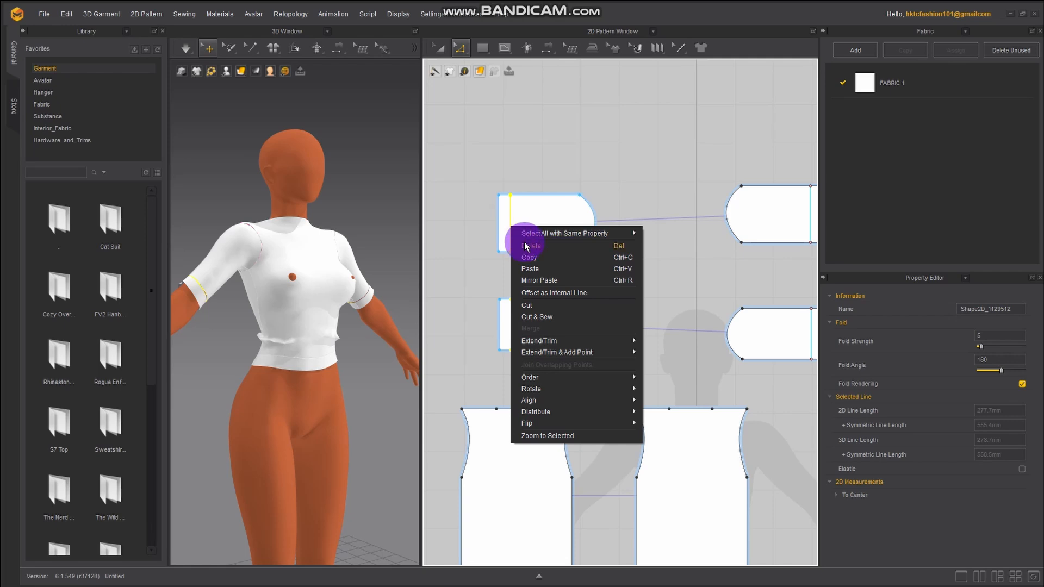
{"action": "left_click", "coordinate": [548, 315]}
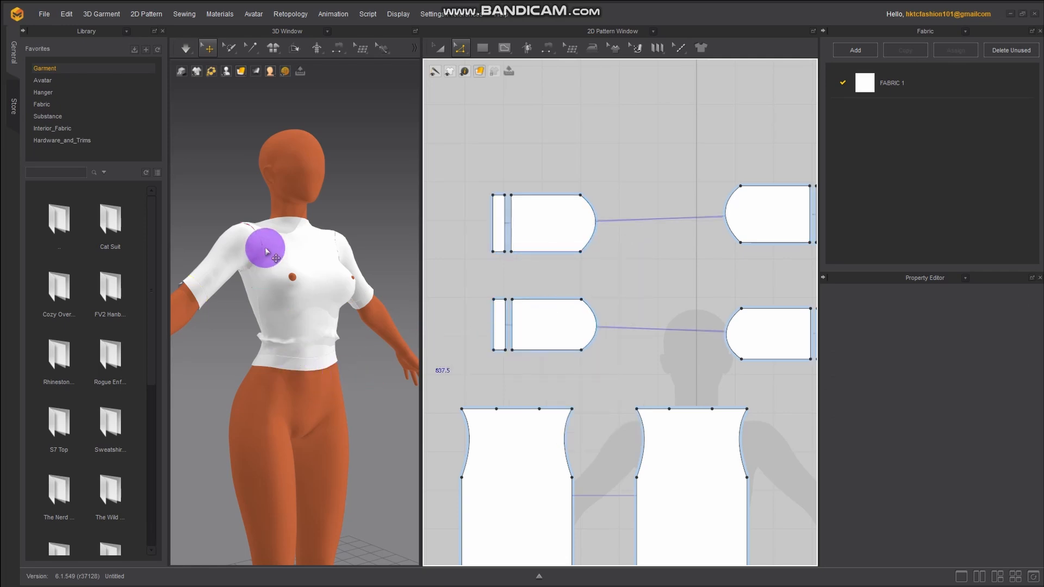
Simulate the garment to settle the sewn cuffs, check a cuff on the avatar's arm, and stop the simulation
{"action": "left_click", "coordinate": [188, 48]}
{"action": "scroll", "coordinate": [272, 343], "scroll_direction": "down", "scroll_amount": 2}
{"action": "right_click_drag", "start_coordinate": [250, 350], "coordinate": [319, 343]}
{"action": "middle_click_drag", "start_coordinate": [249, 346], "coordinate": [408, 420]}
{"action": "right_click_drag", "start_coordinate": [331, 400], "coordinate": [276, 460]}
{"action": "left_click", "coordinate": [287, 338]}
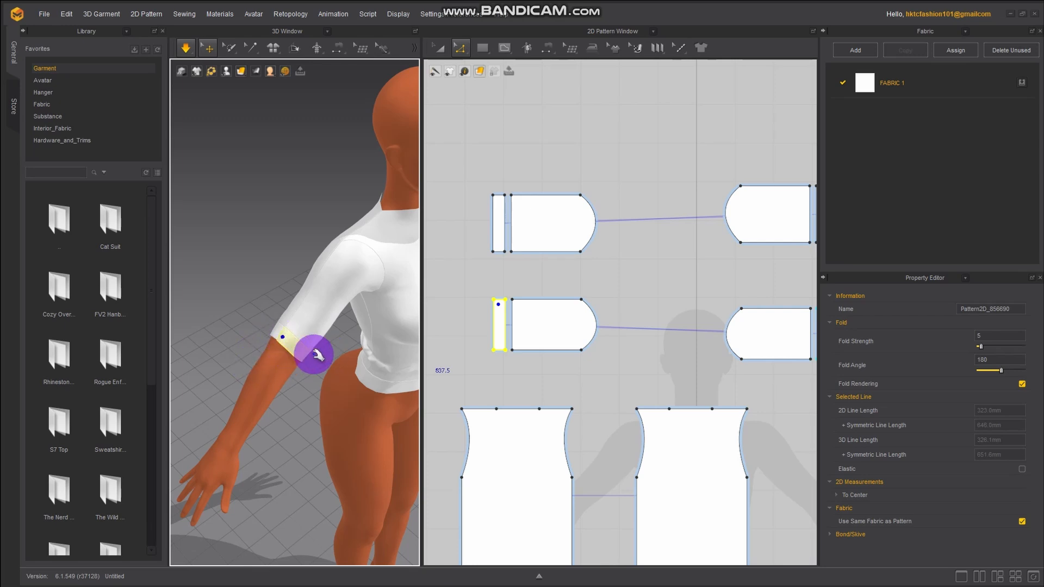
{"action": "right_click_drag", "start_coordinate": [349, 315], "coordinate": [246, 288]}
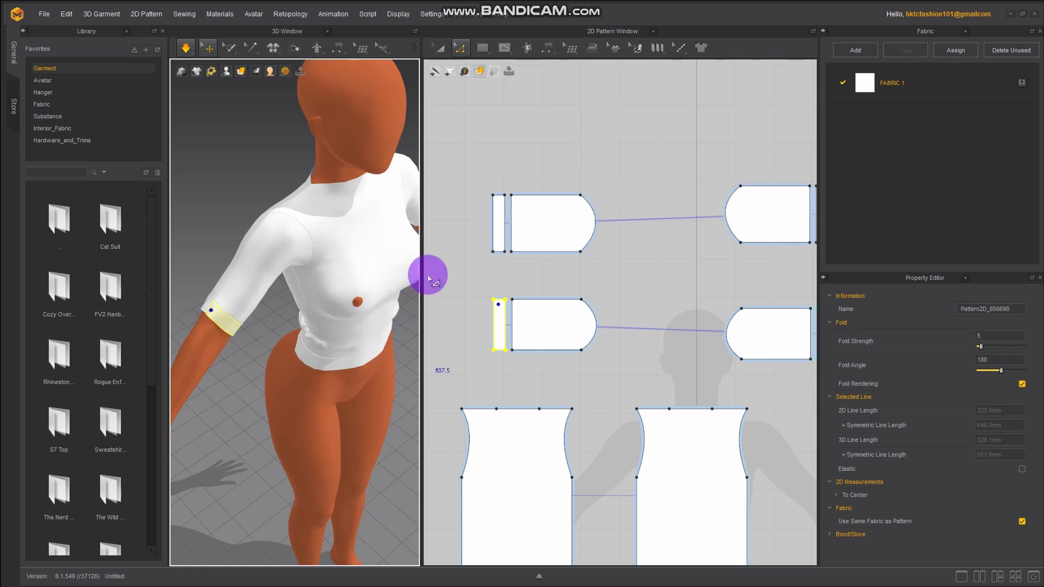
{"action": "left_click", "coordinate": [185, 52]}
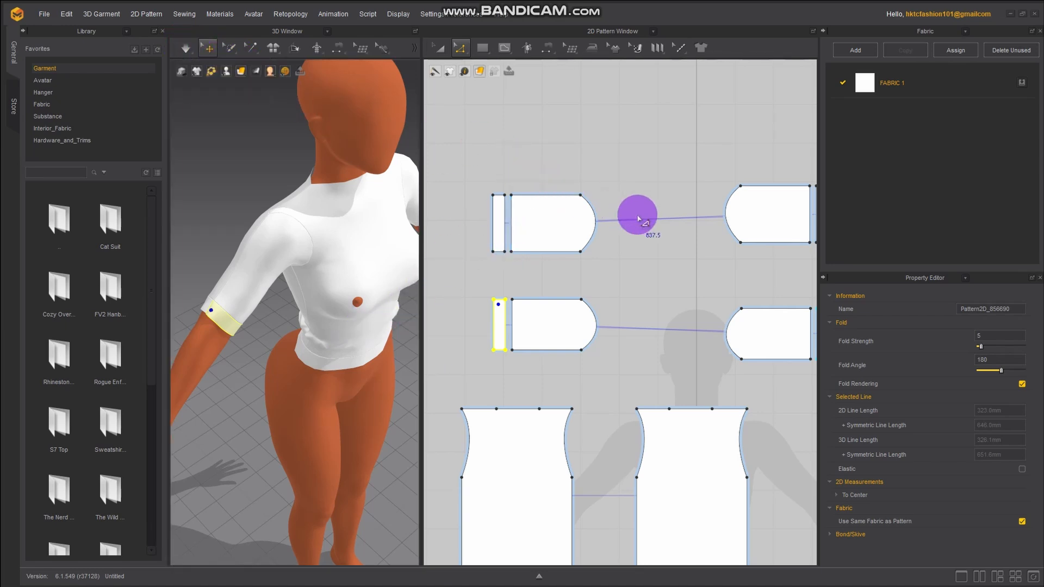
Use Edit Curvature to bend the neckline segment of the linked torso patterns downward into a shallow curve about 122 mm long
{"action": "middle_click_drag", "start_coordinate": [660, 294], "coordinate": [657, 158]}
{"action": "right_click_drag", "start_coordinate": [395, 249], "coordinate": [239, 229]}
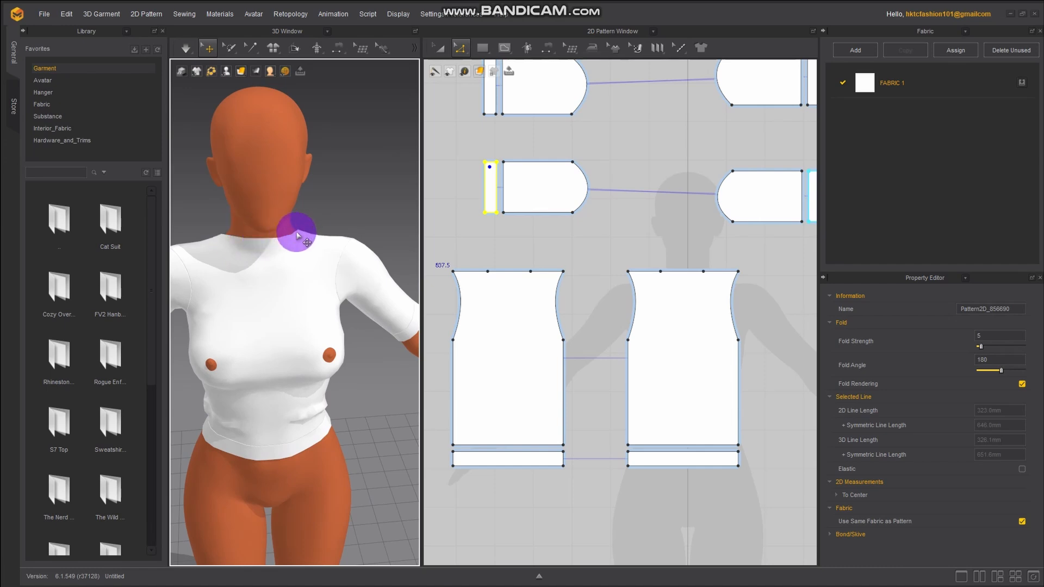
{"action": "middle_click_drag", "start_coordinate": [564, 248], "coordinate": [605, 233]}
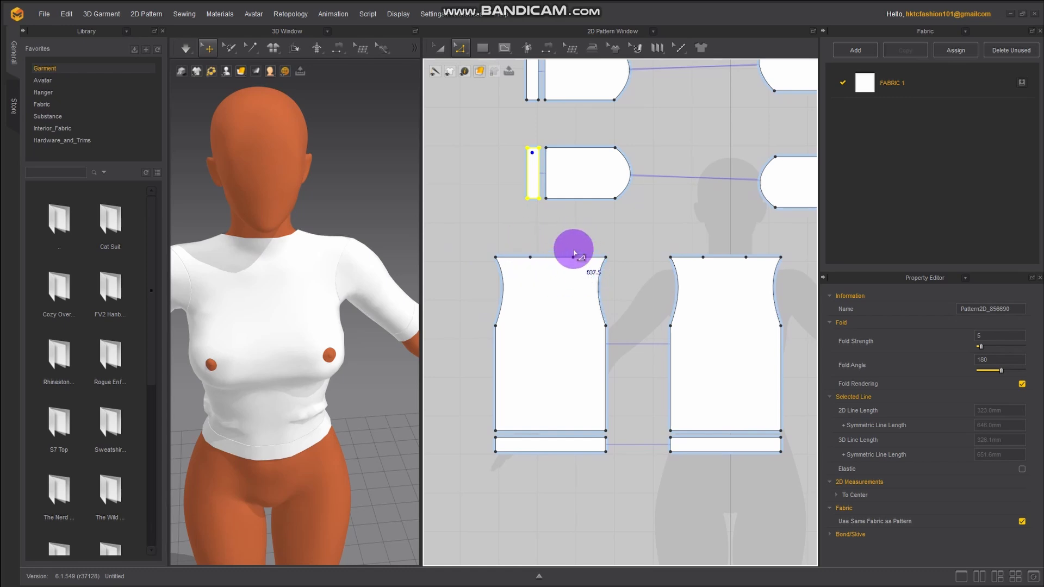
{"action": "scroll", "coordinate": [566, 268], "scroll_direction": "up", "scroll_amount": 2}
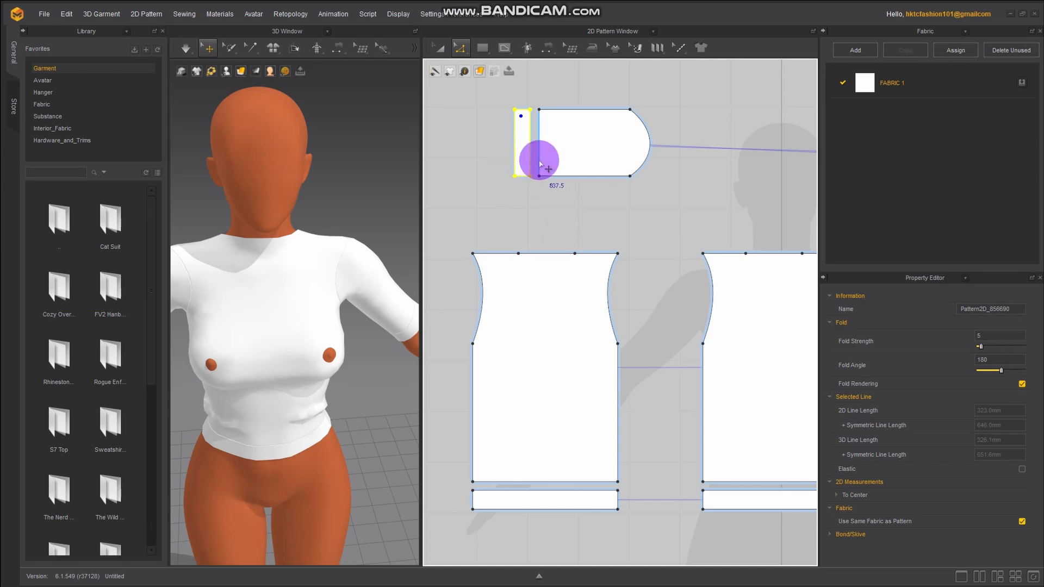
{"action": "left_click", "coordinate": [461, 48]}
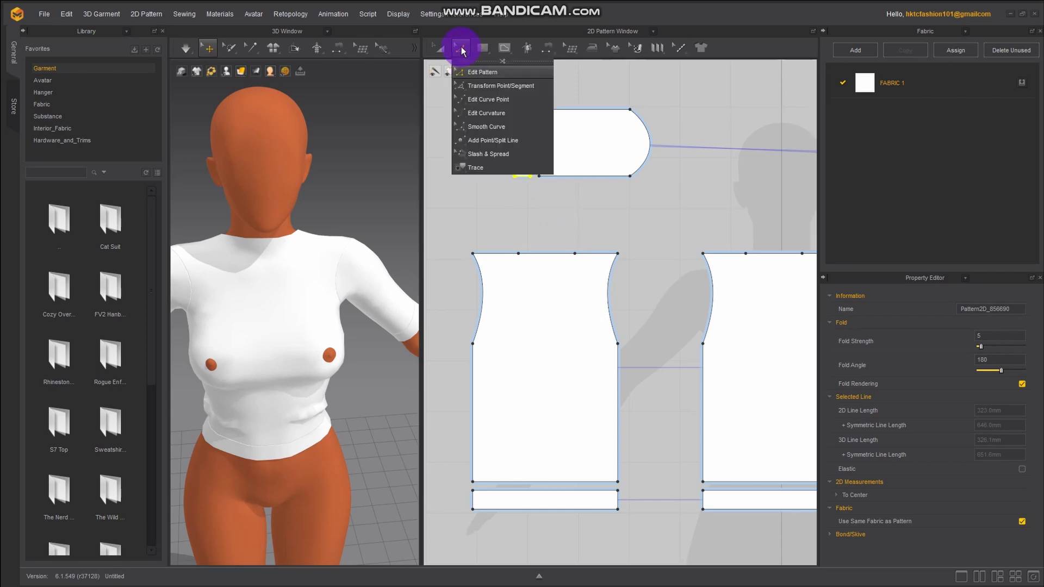
{"action": "left_click", "coordinate": [485, 113]}
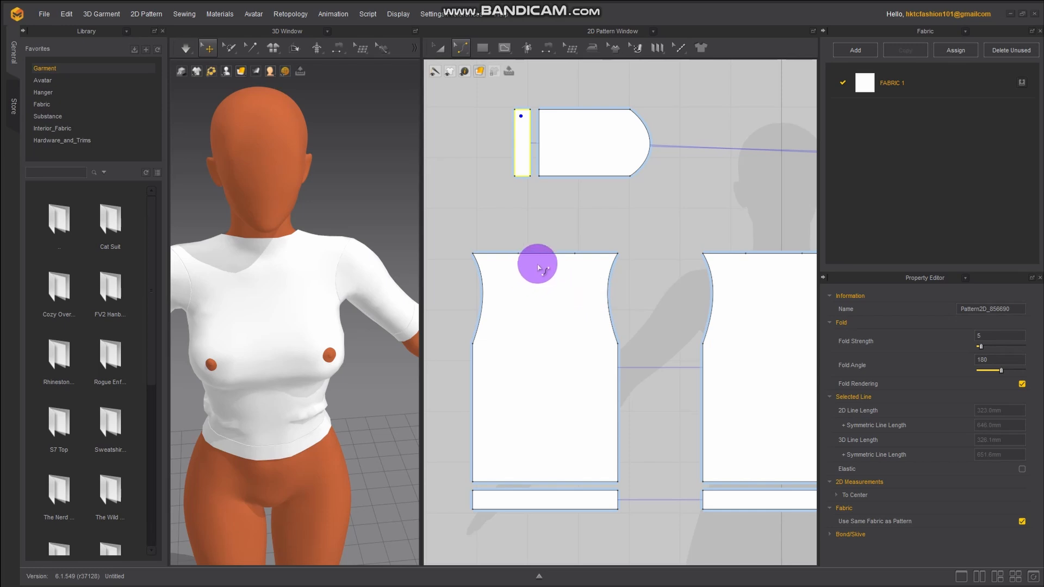
{"action": "left_click_drag", "start_coordinate": [550, 256], "coordinate": [553, 268]}
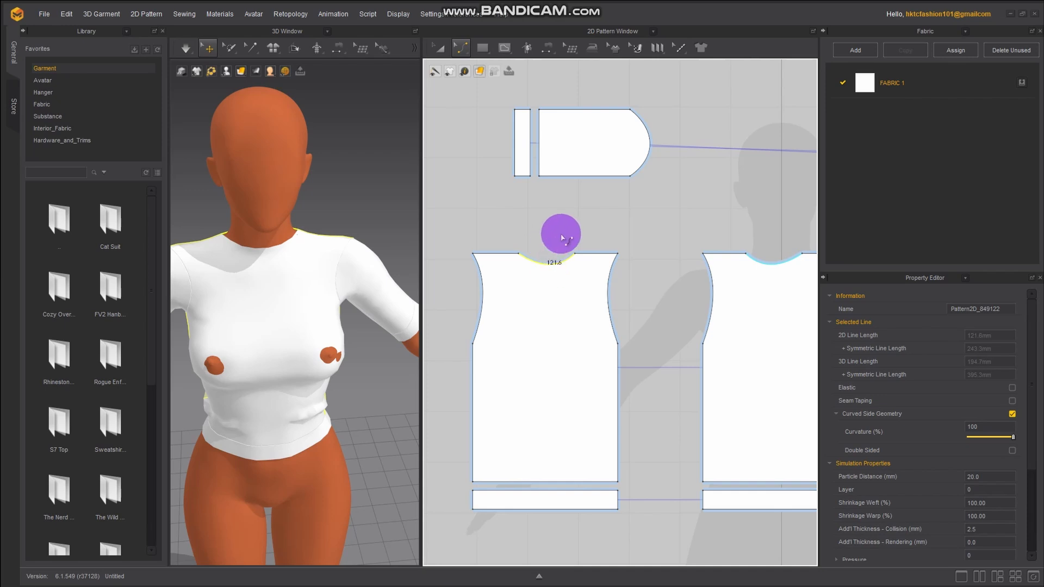
Draw a thin rectangular collar pattern just above the first torso's neckline, slightly wider than the neck opening
{"action": "left_click", "coordinate": [484, 48]}
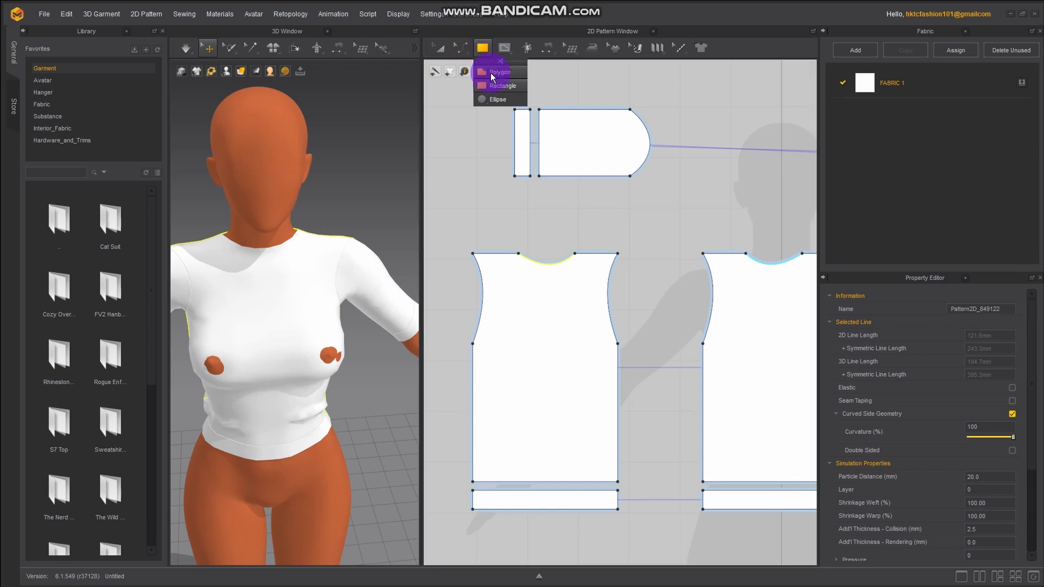
{"action": "left_click", "coordinate": [501, 86]}
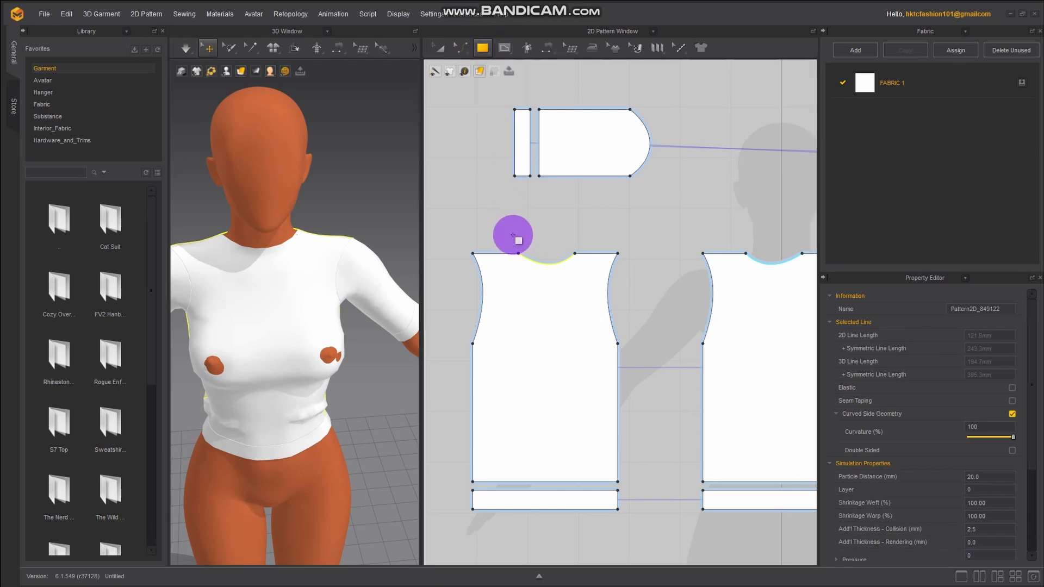
{"action": "left_click_drag", "start_coordinate": [513, 235], "coordinate": [578, 249]}
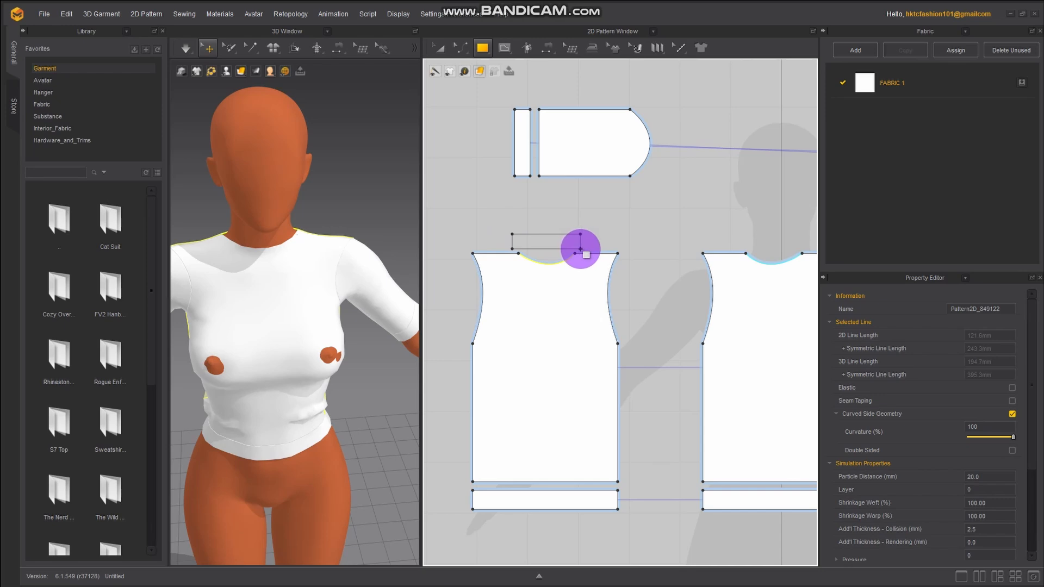
{"action": "left_click_drag", "start_coordinate": [583, 249], "coordinate": [583, 249]}
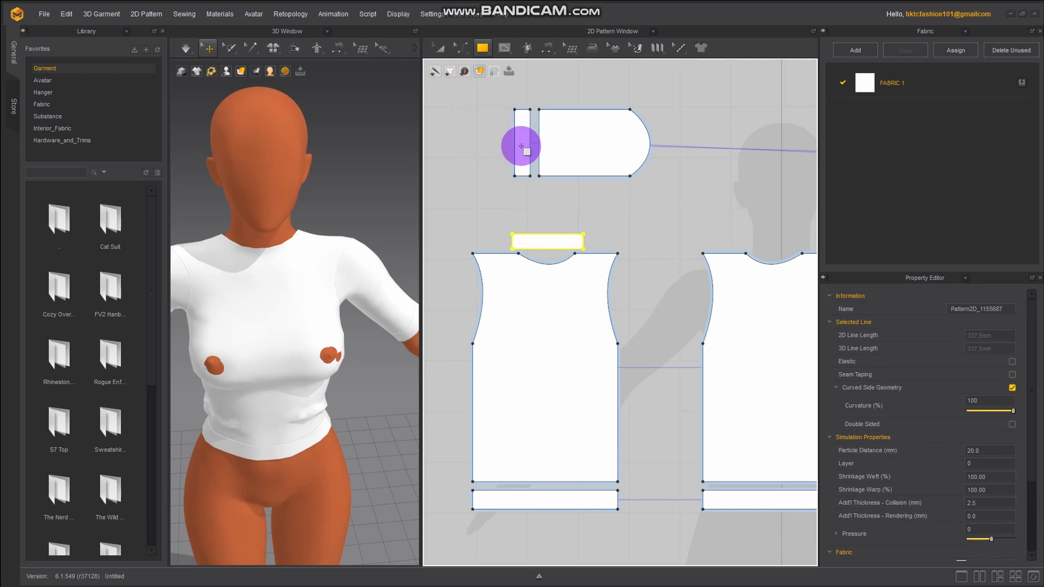
Select the new collar strip and move it in 3D from beside the avatar to the front of the neck
{"action": "left_click", "coordinate": [451, 48]}
{"action": "left_click", "coordinate": [439, 44]}
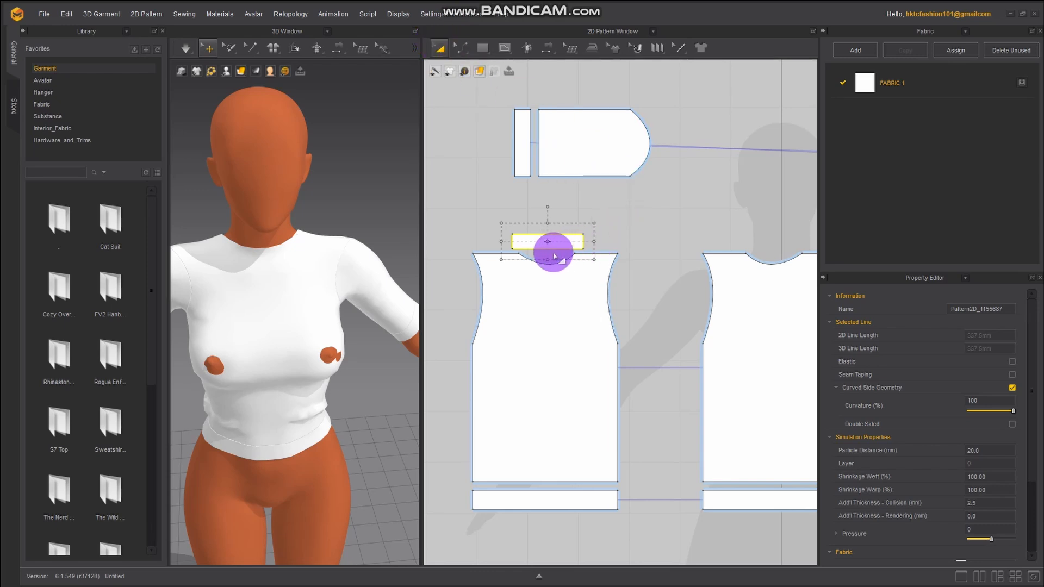
{"action": "left_click", "coordinate": [478, 212]}
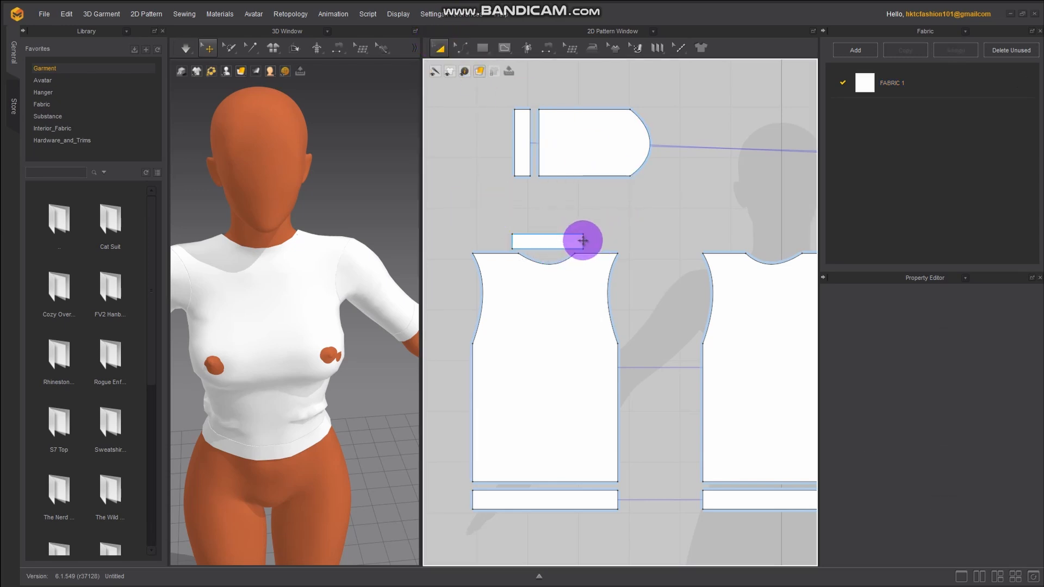
{"action": "left_click", "coordinate": [571, 241]}
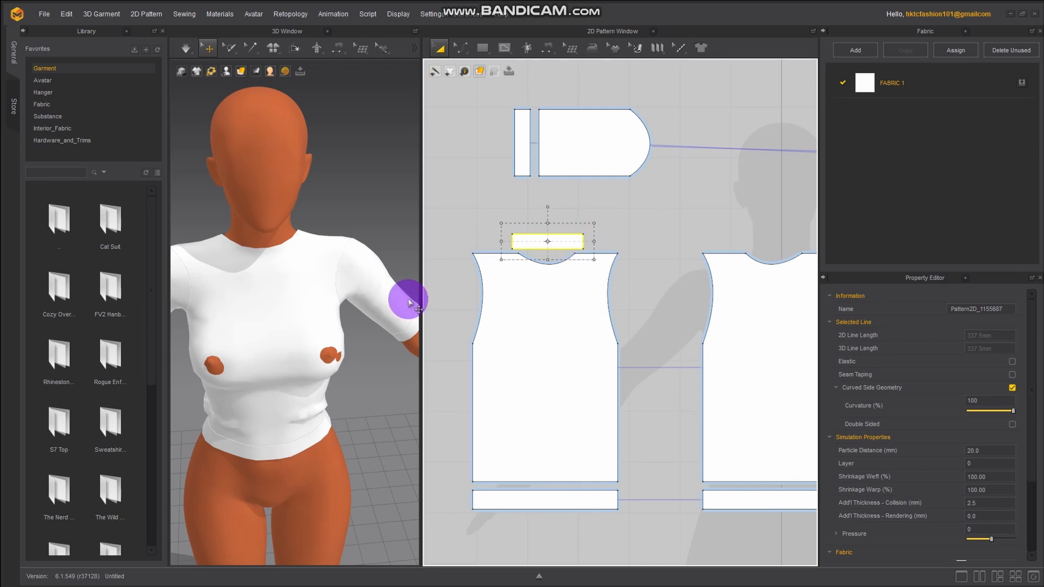
{"action": "scroll", "coordinate": [328, 346], "scroll_direction": "down", "scroll_amount": 2}
{"action": "scroll", "coordinate": [360, 317], "scroll_direction": "down", "scroll_amount": 2}
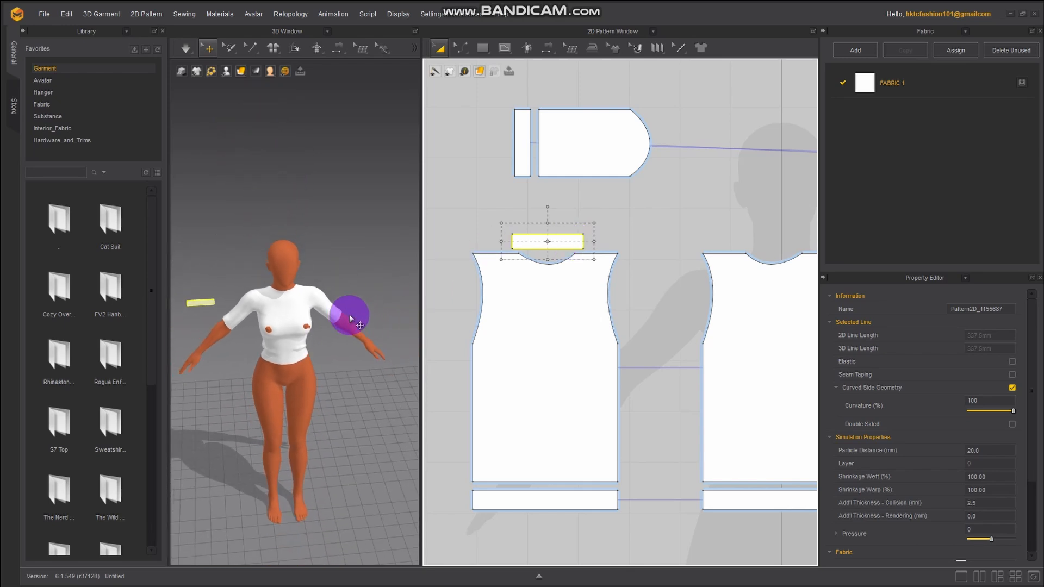
{"action": "scroll", "coordinate": [279, 276], "scroll_direction": "up", "scroll_amount": 3}
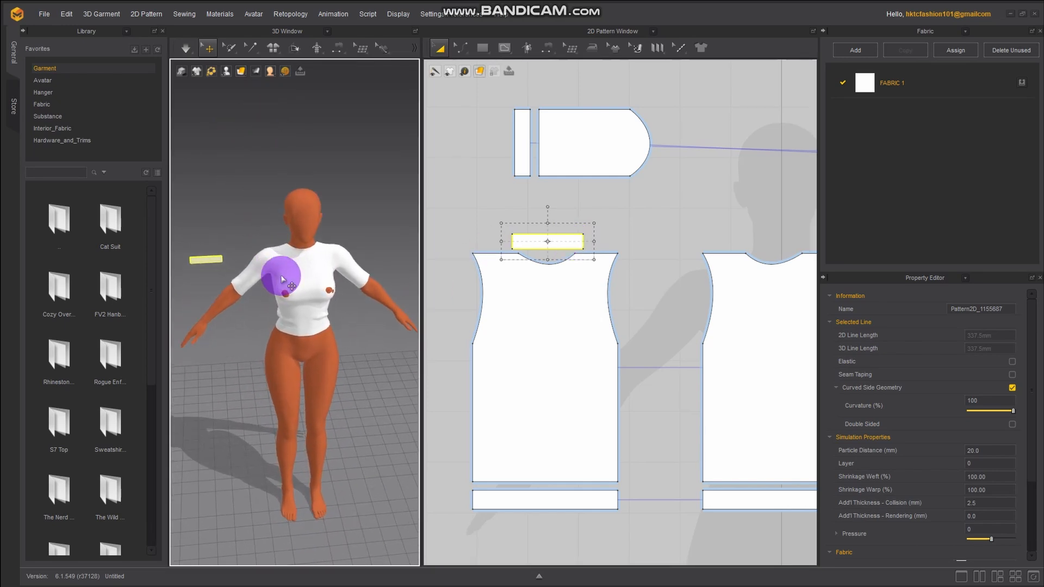
{"action": "left_click_drag", "start_coordinate": [207, 261], "coordinate": [333, 243]}
Adjust the collar strip's depth, height and sideways position so it sits centred close to the front of the neck
{"action": "scroll", "coordinate": [348, 259], "scroll_direction": "up", "scroll_amount": 3}
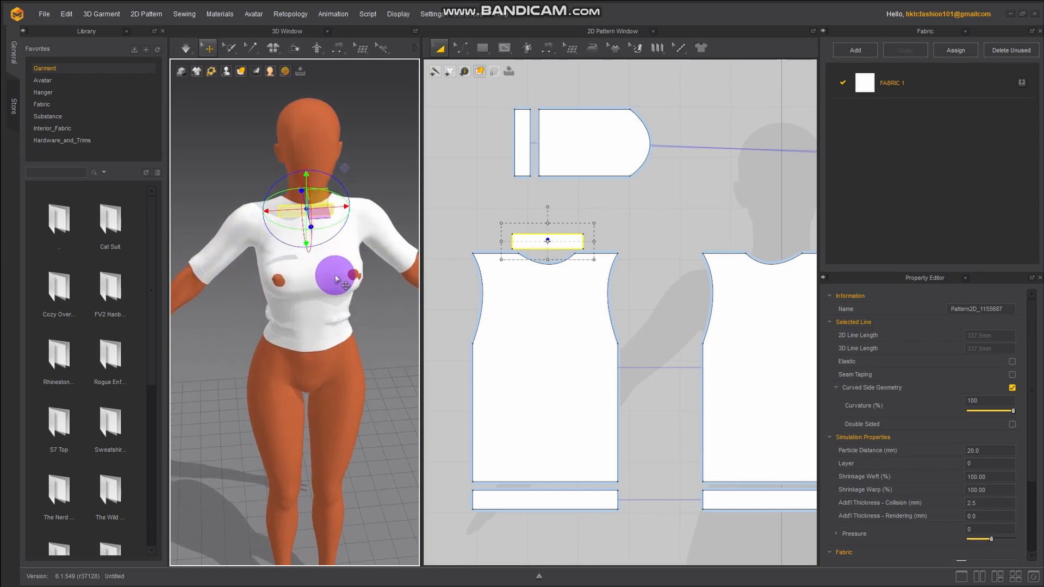
{"action": "right_click_drag", "start_coordinate": [335, 275], "coordinate": [234, 273]}
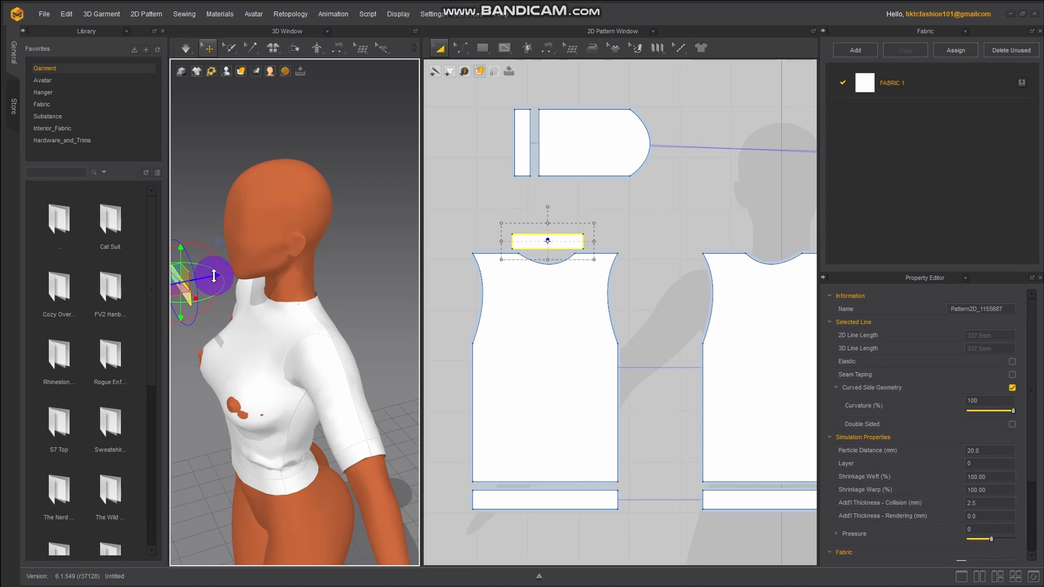
{"action": "left_click_drag", "start_coordinate": [213, 276], "coordinate": [279, 272]}
{"action": "right_click_drag", "start_coordinate": [287, 310], "coordinate": [237, 283]}
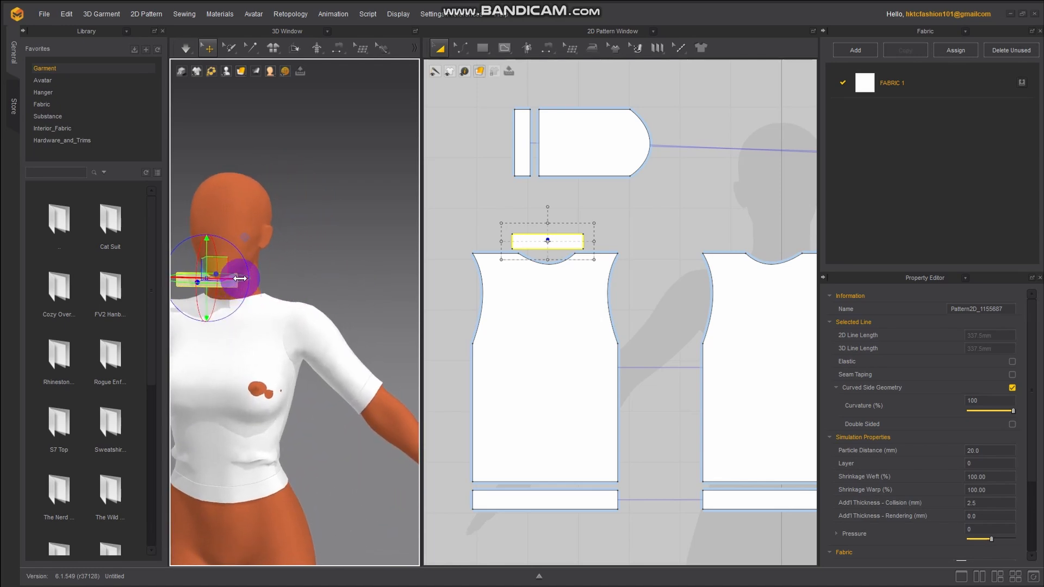
{"action": "mouse_move", "coordinate": [240, 278]}
{"action": "left_mouse_down"}
{"action": "mouse_move", "coordinate": [261, 278]}
{"action": "mouse_move", "coordinate": [228, 262]}
{"action": "left_mouse_up"}
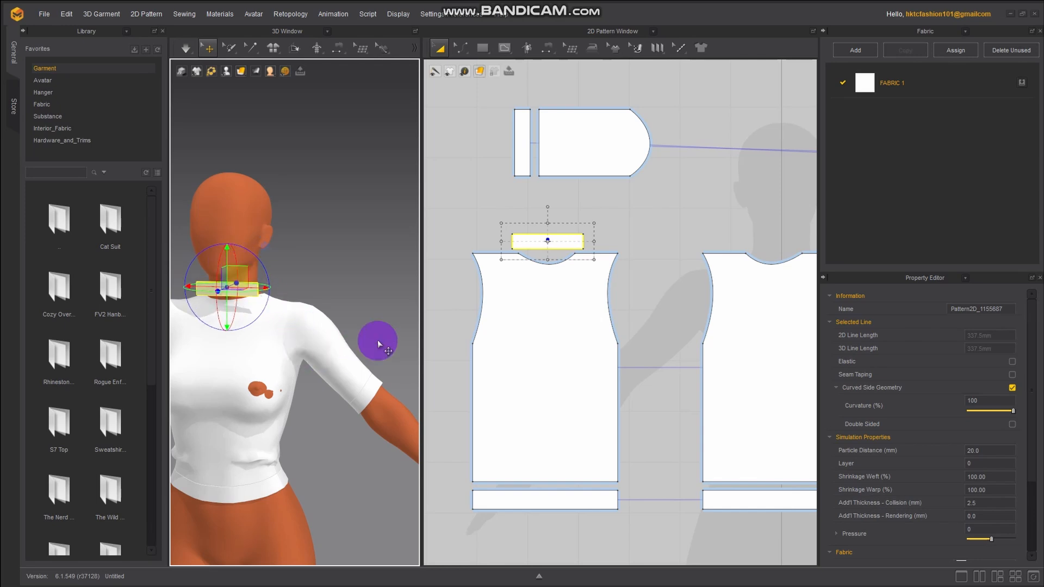
Copy the collar strip, paste it above the second torso's neckline, and select the copy
{"action": "right_click", "coordinate": [570, 240]}
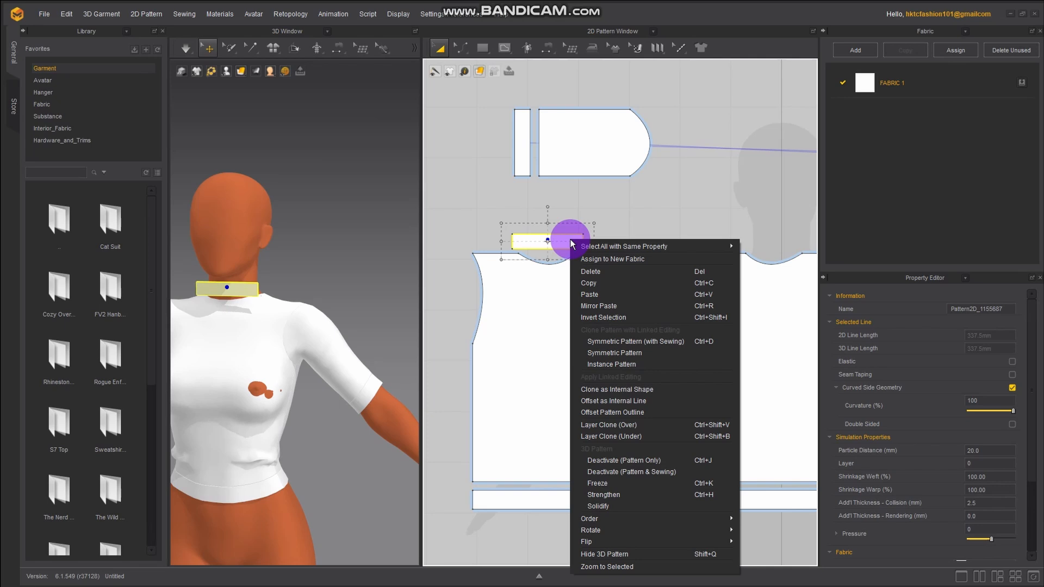
{"action": "left_click", "coordinate": [592, 283]}
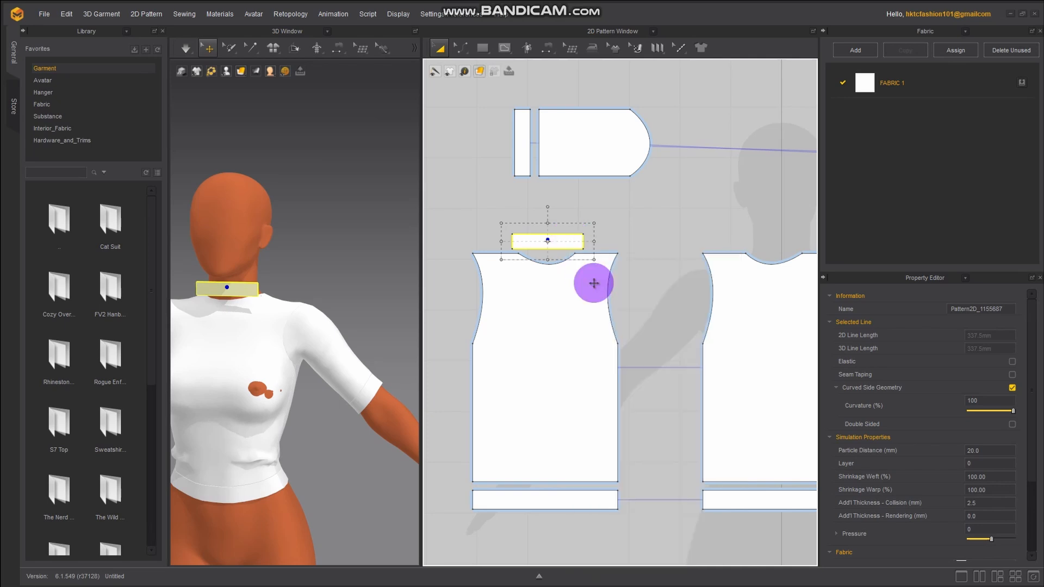
{"action": "right_click", "coordinate": [764, 221]}
{"action": "left_click", "coordinate": [791, 240]}
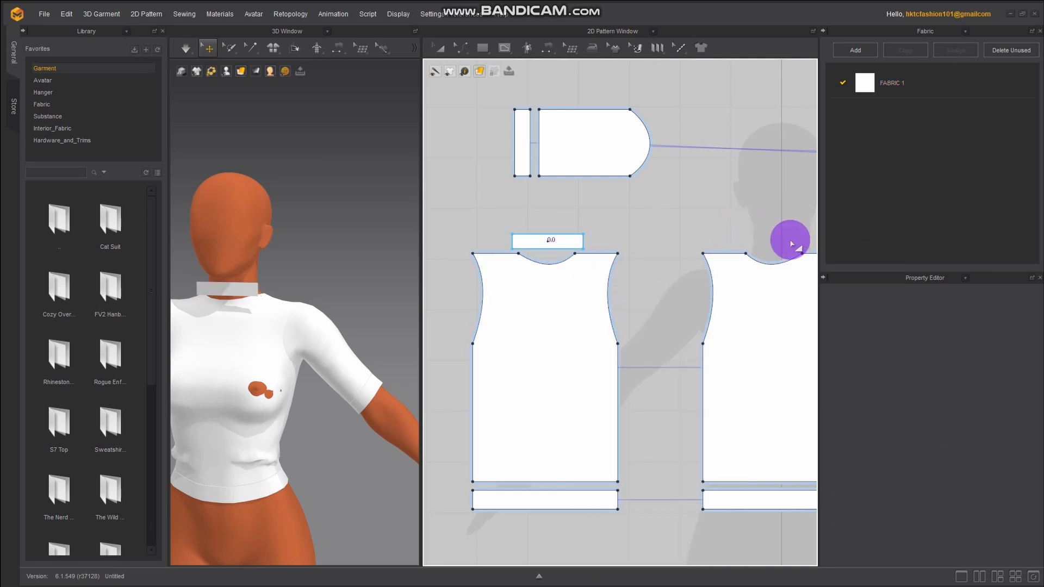
{"action": "left_click", "coordinate": [782, 237]}
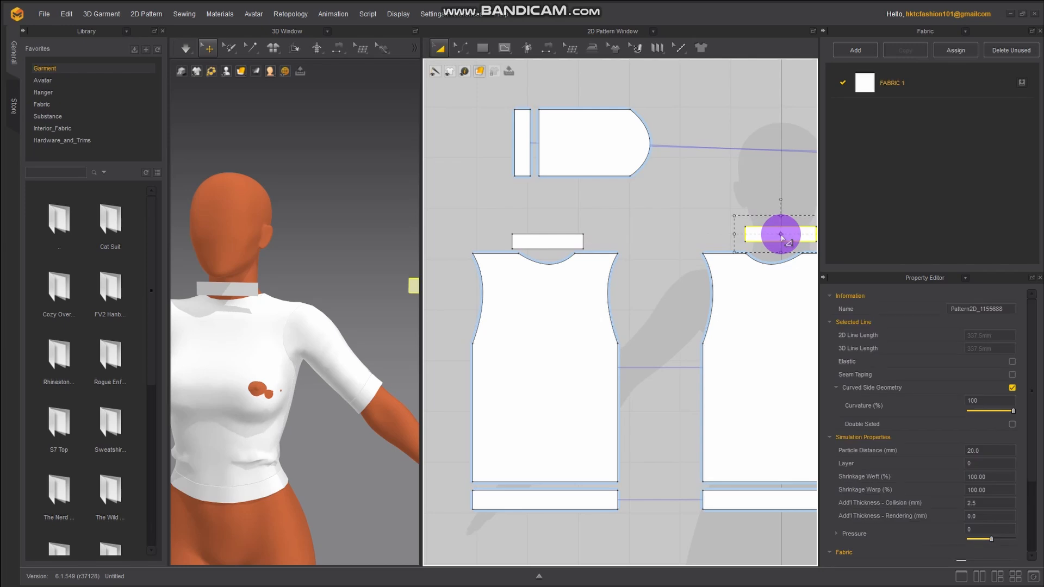
Move the copied collar strip in 3D from beside the avatar to behind the neck
{"action": "right_click_drag", "start_coordinate": [357, 350], "coordinate": [362, 296]}
{"action": "left_click", "coordinate": [396, 292]}
{"action": "left_click_drag", "start_coordinate": [362, 295], "coordinate": [210, 326]}
{"action": "right_click_drag", "start_coordinate": [252, 354], "coordinate": [205, 338]}
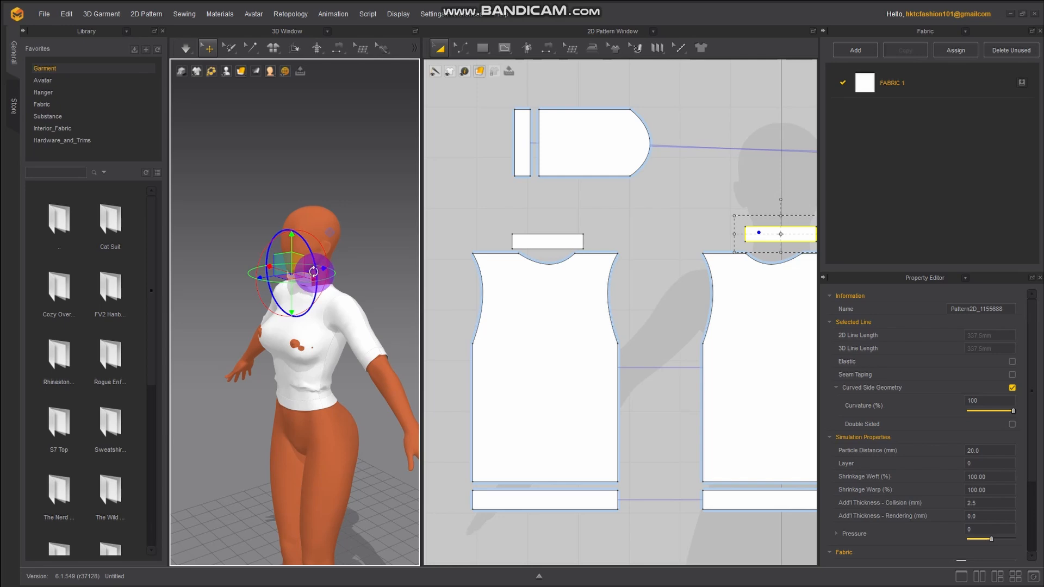
{"action": "left_click_drag", "start_coordinate": [315, 270], "coordinate": [342, 268]}
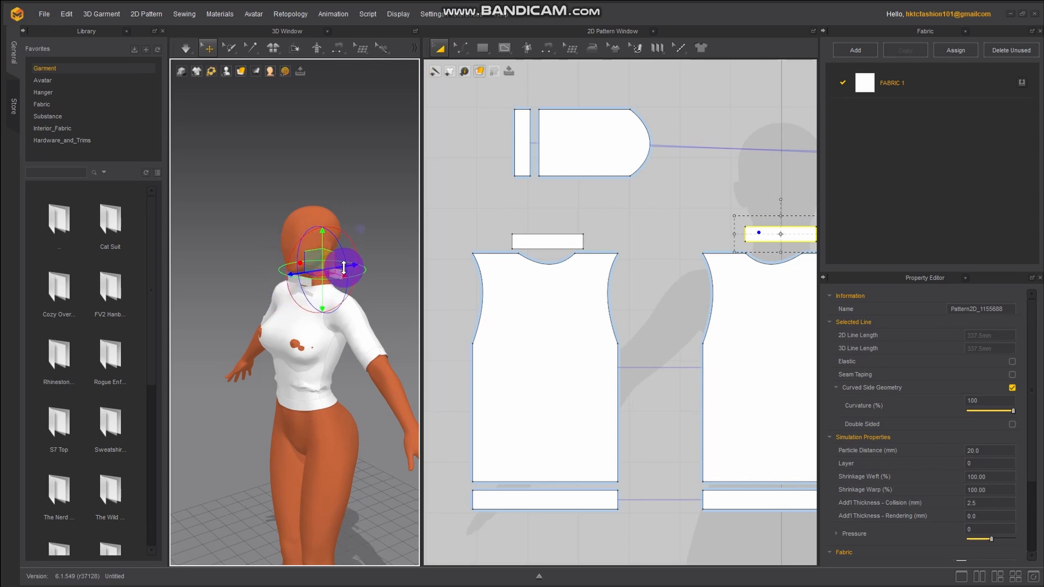
Flip the copied collar strip horizontally behind the avatar's neck
{"action": "right_click_drag", "start_coordinate": [369, 327], "coordinate": [222, 324]}
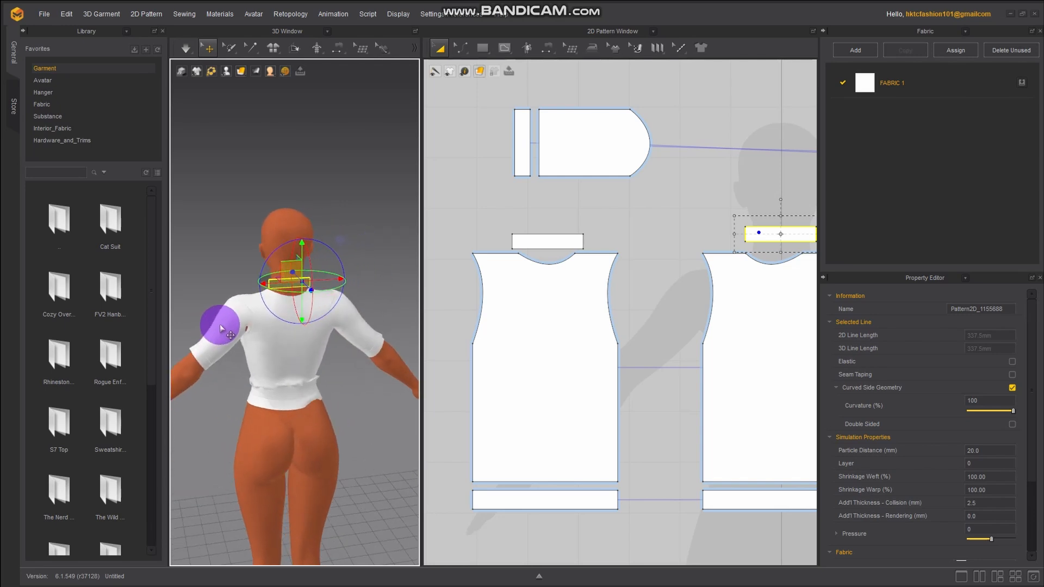
{"action": "scroll", "coordinate": [232, 322], "scroll_direction": "down", "scroll_amount": 3}
{"action": "middle_click_drag", "start_coordinate": [236, 328], "coordinate": [228, 280]}
{"action": "right_click", "coordinate": [252, 260]}
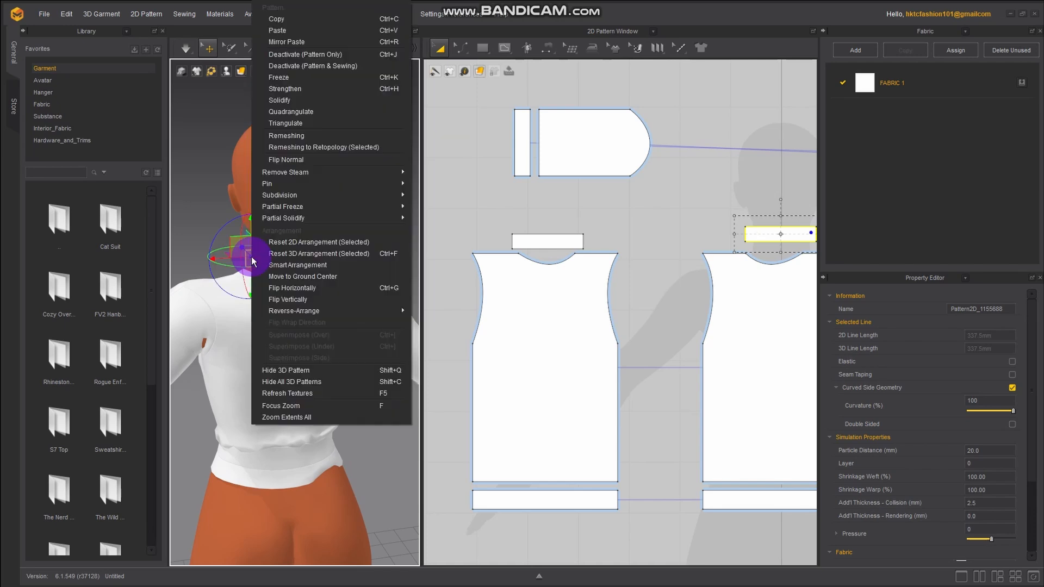
{"action": "left_click", "coordinate": [283, 294]}
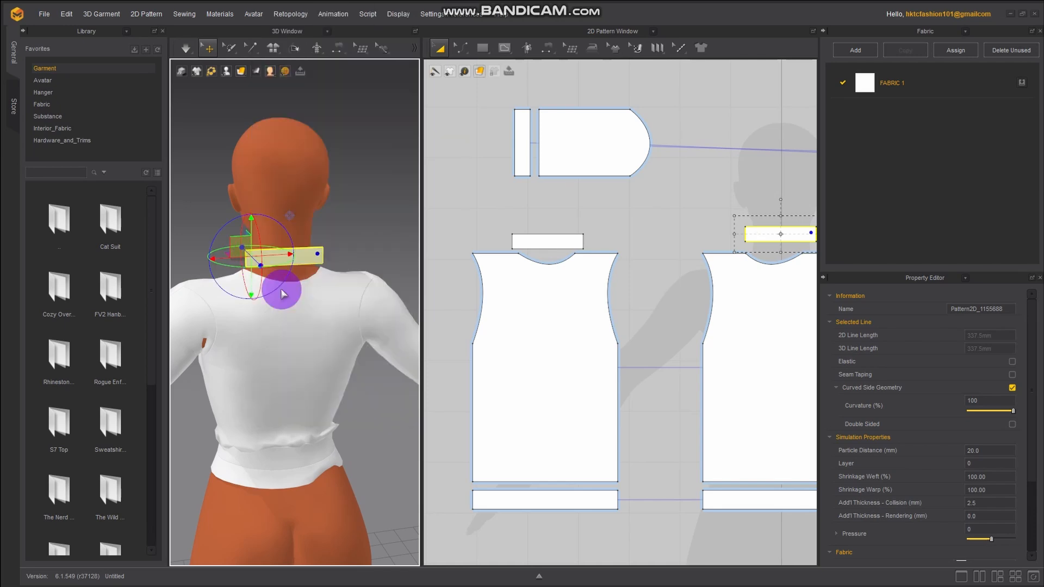
Apply linked editing as a symmetric pattern to the front and back collar strips
{"action": "left_click", "coordinate": [562, 239], "text": "shift"}
{"action": "right_click", "coordinate": [562, 240]}
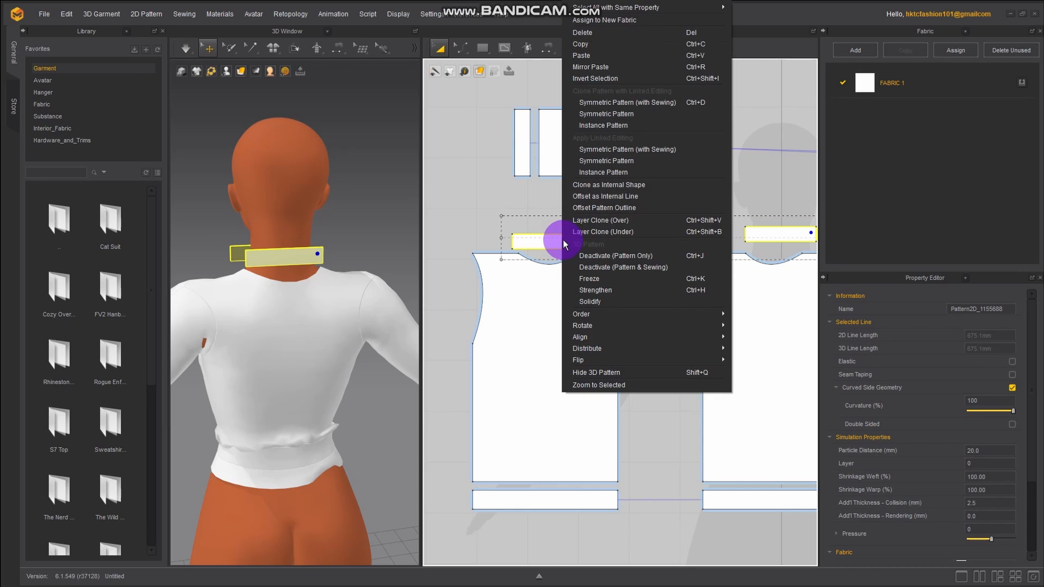
{"action": "left_click", "coordinate": [618, 166]}
{"action": "left_click", "coordinate": [535, 233]}
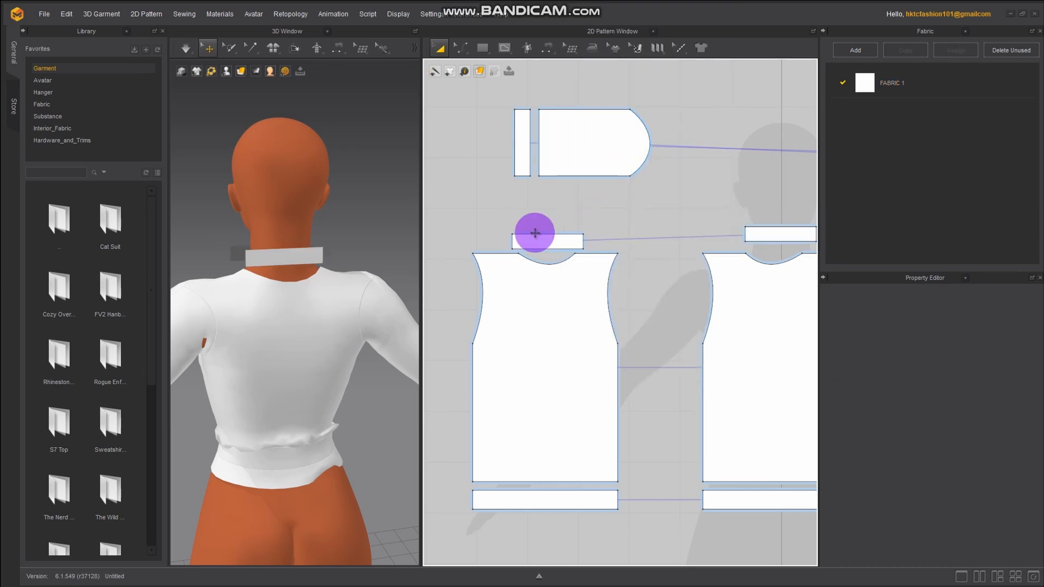
Segment-sew the lower edge of the back collar strip to the back neckline of the shirt
{"action": "right_click_drag", "start_coordinate": [266, 327], "coordinate": [333, 348]}
{"action": "scroll", "coordinate": [269, 326], "scroll_direction": "up", "scroll_amount": 5}
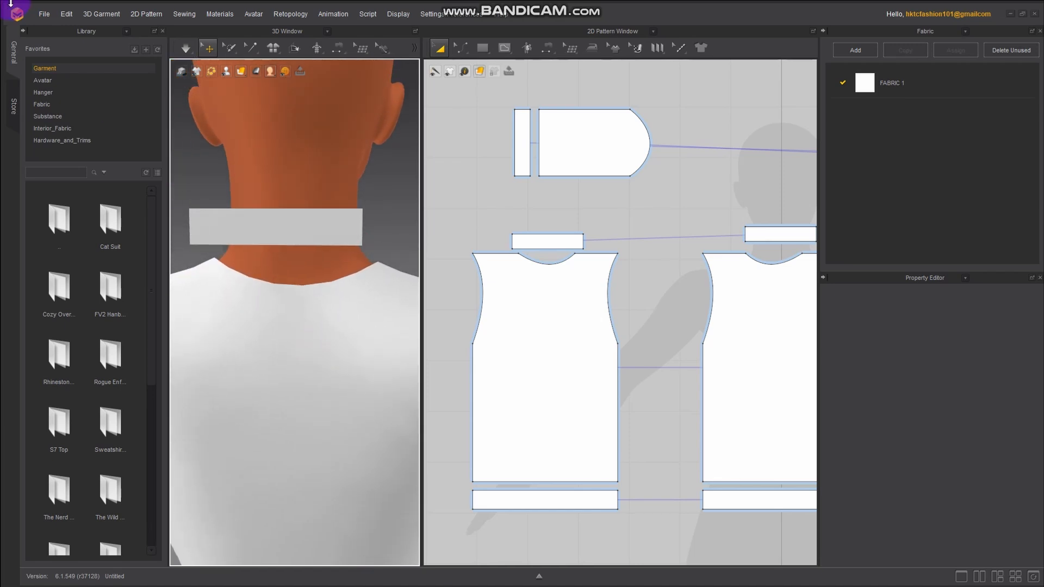
{"action": "left_click", "coordinate": [337, 47]}
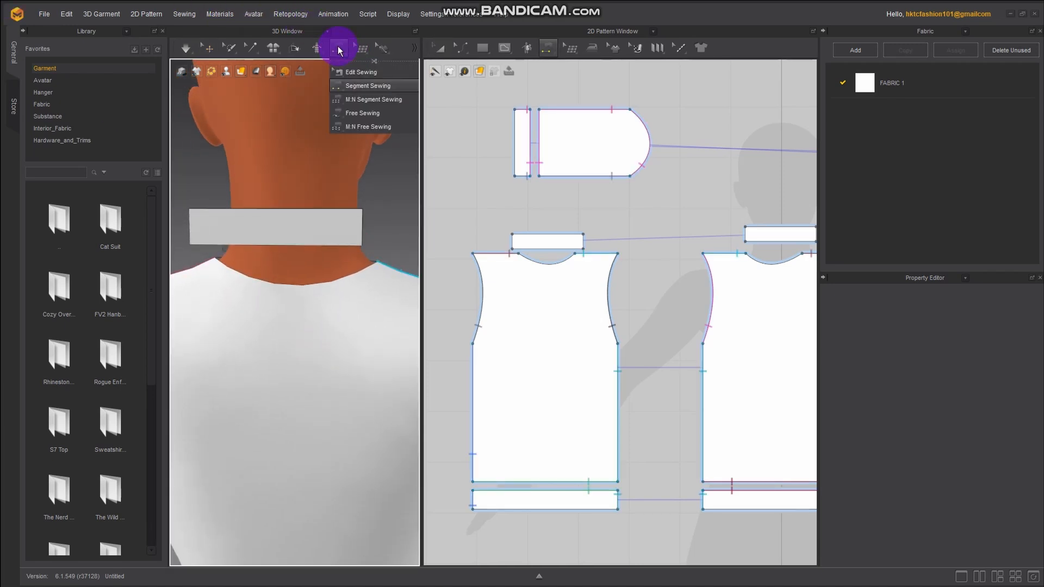
{"action": "left_click", "coordinate": [390, 87]}
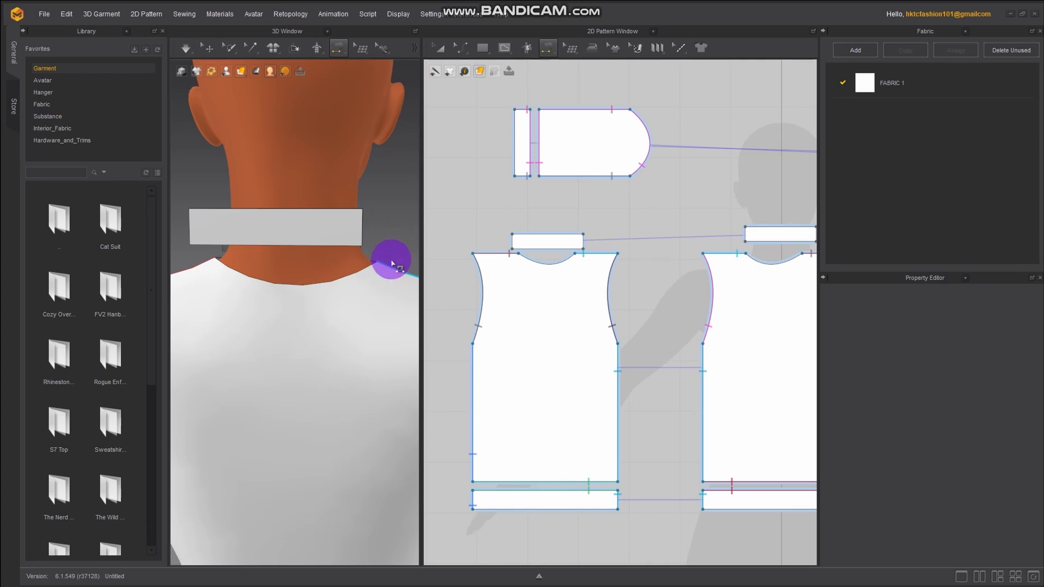
{"action": "left_click", "coordinate": [348, 246]}
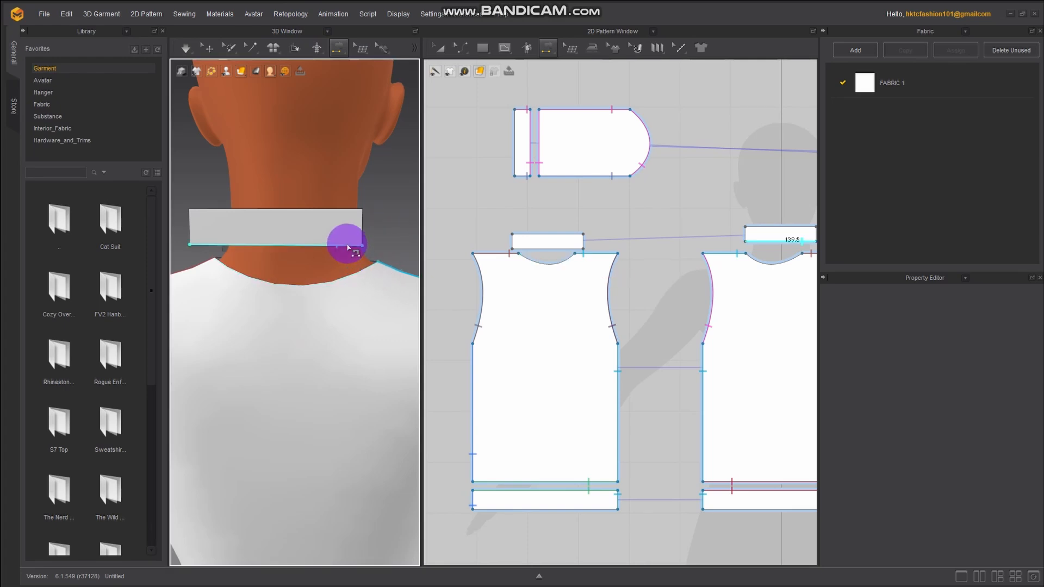
{"action": "left_click", "coordinate": [359, 275]}
Sew the front collar strip's lower edge to the front neckline
{"action": "right_click_drag", "start_coordinate": [359, 276], "coordinate": [152, 233]}
{"action": "left_click", "coordinate": [243, 245]}
{"action": "left_click", "coordinate": [242, 246]}
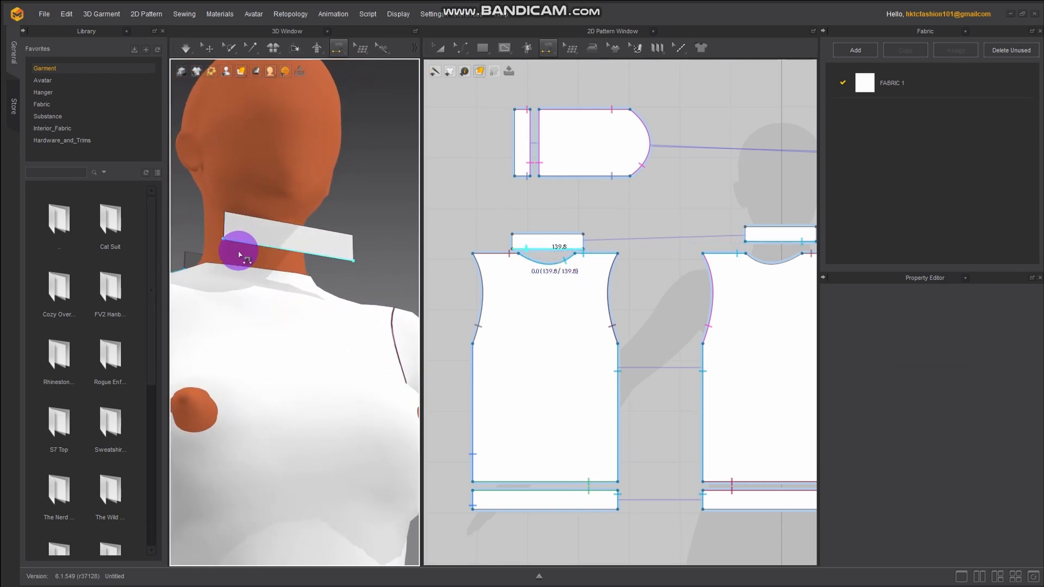
{"action": "left_click", "coordinate": [245, 281]}
Sew the short ends of the front and back collar strips together on both sides of the neck
{"action": "right_click_drag", "start_coordinate": [245, 281], "coordinate": [302, 280]}
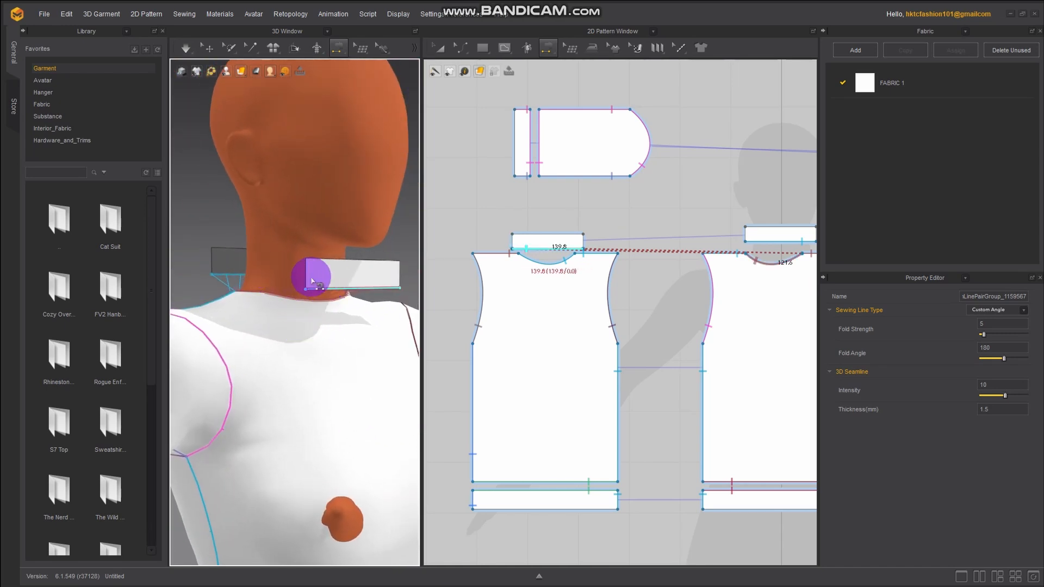
{"action": "left_click", "coordinate": [306, 281]}
{"action": "left_click", "coordinate": [225, 268]}
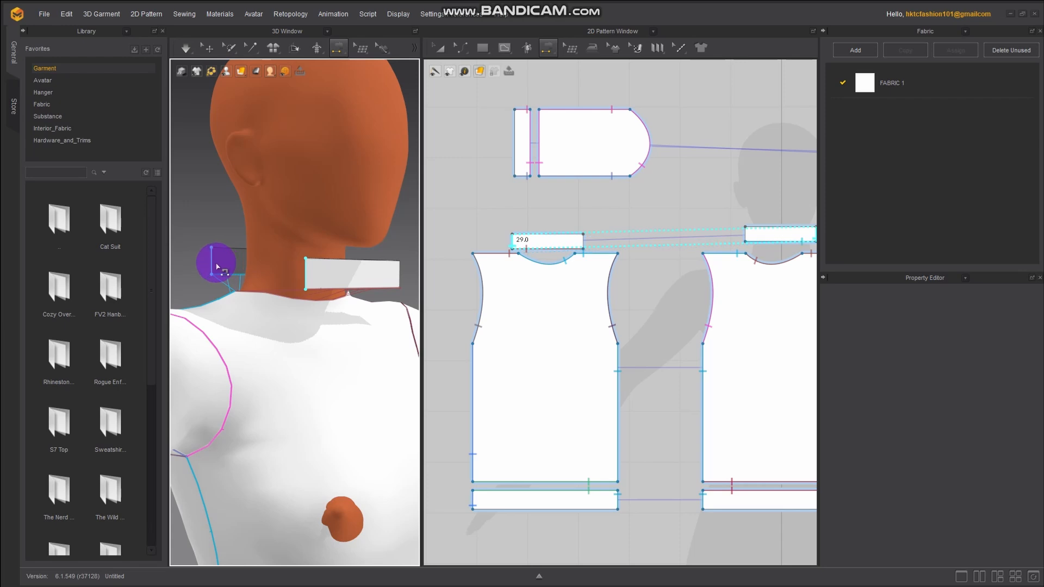
{"action": "right_click_drag", "start_coordinate": [346, 359], "coordinate": [240, 344]}
{"action": "right_click_drag", "start_coordinate": [324, 344], "coordinate": [345, 289]}
{"action": "left_click", "coordinate": [324, 291]}
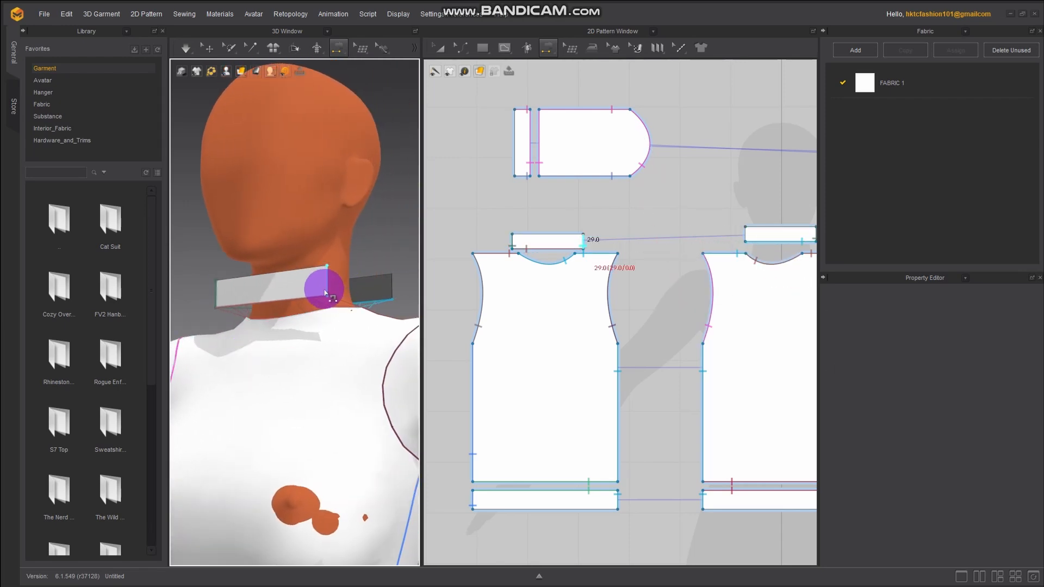
{"action": "left_click", "coordinate": [389, 291]}
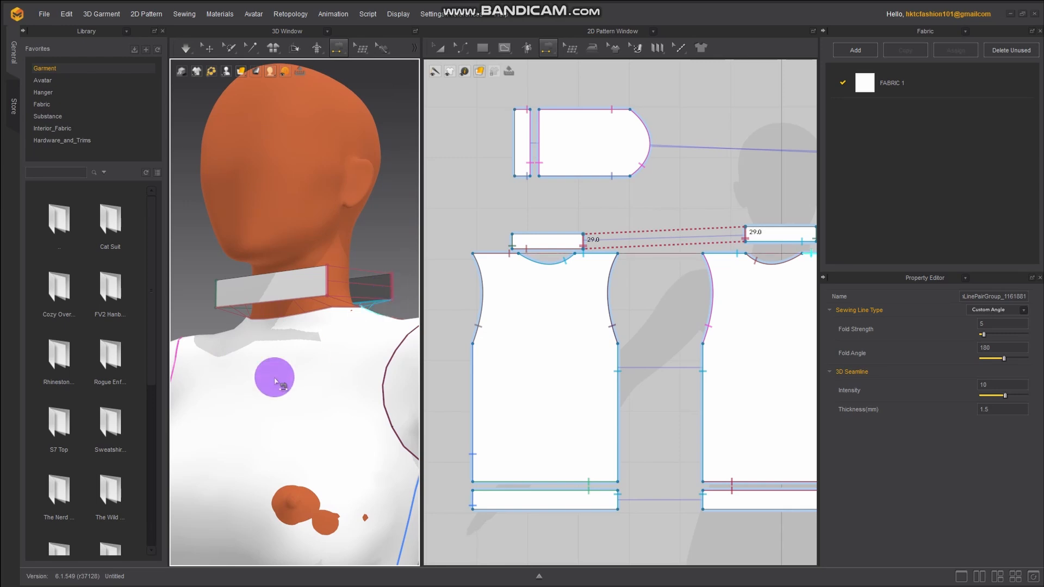
Simulate the garment in Normal mode so the sewn collar closes around the neck
{"action": "right_click_drag", "start_coordinate": [251, 392], "coordinate": [299, 411]}
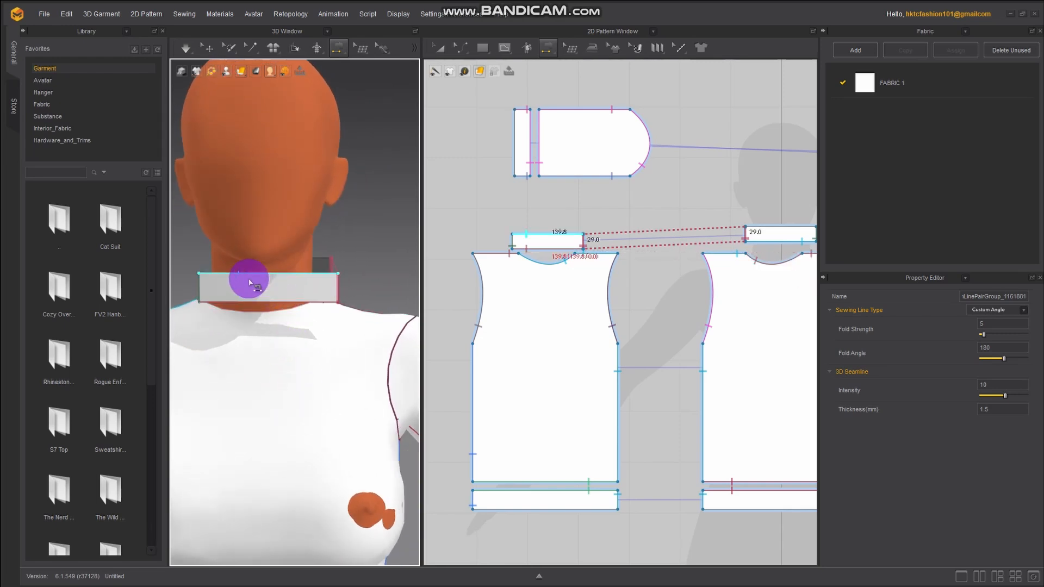
{"action": "left_click", "coordinate": [186, 50]}
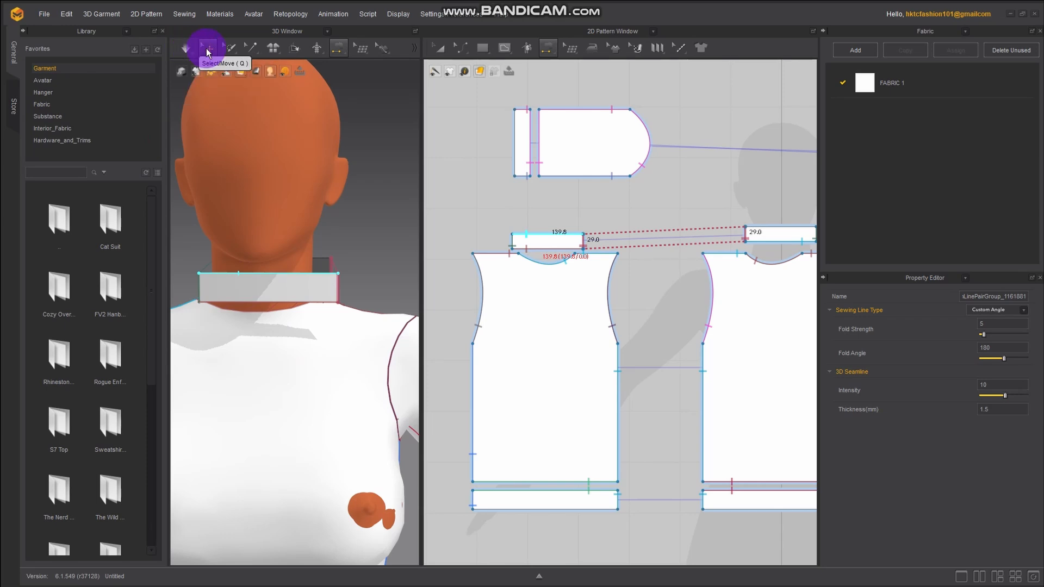
{"action": "left_click", "coordinate": [207, 48]}
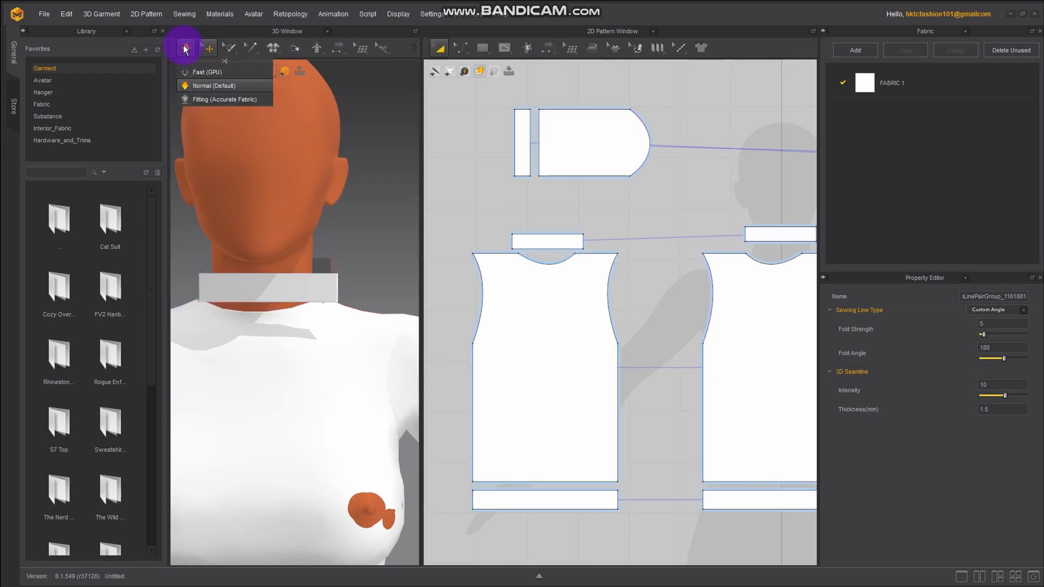
{"action": "left_click", "coordinate": [185, 49]}
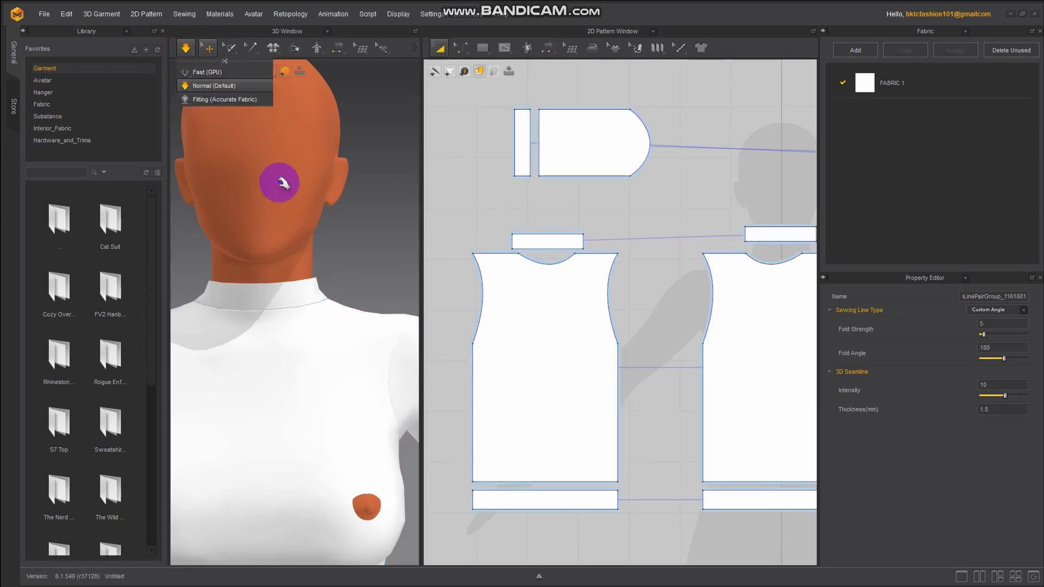
{"action": "scroll", "coordinate": [251, 353], "scroll_direction": "down", "scroll_amount": 2}
{"action": "right_click_drag", "start_coordinate": [251, 355], "coordinate": [289, 345]}
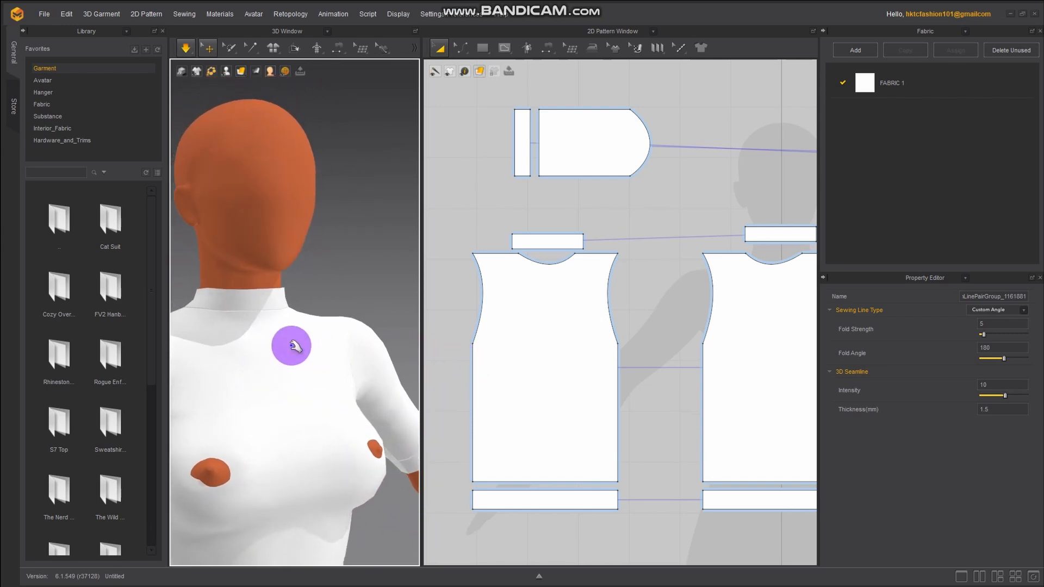
Use Edit Pattern to lower the top edge of the linked collar strips to about half their height
{"action": "right_click_drag", "start_coordinate": [670, 288], "coordinate": [614, 300]}
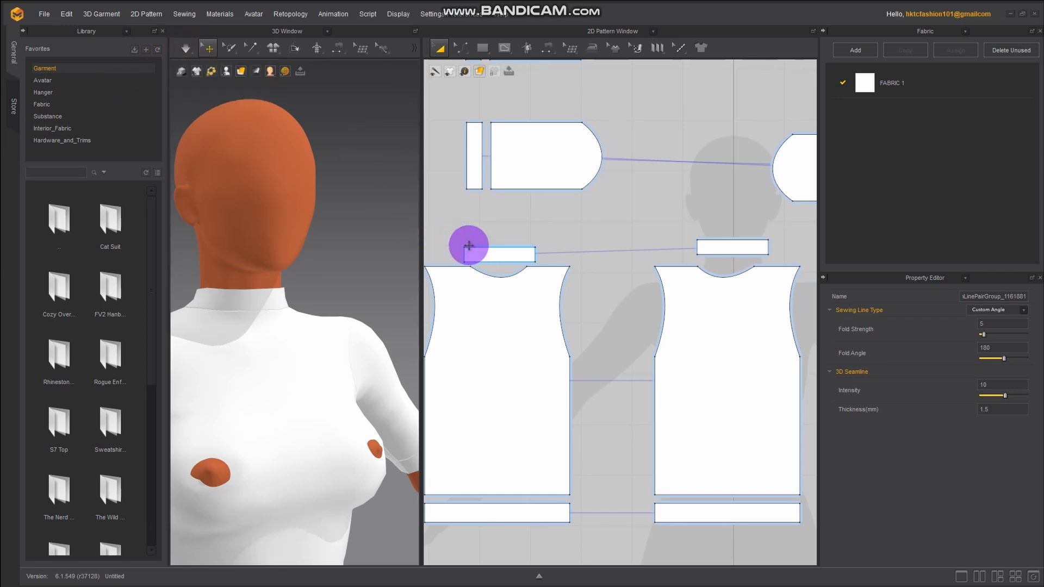
{"action": "left_click", "coordinate": [457, 55]}
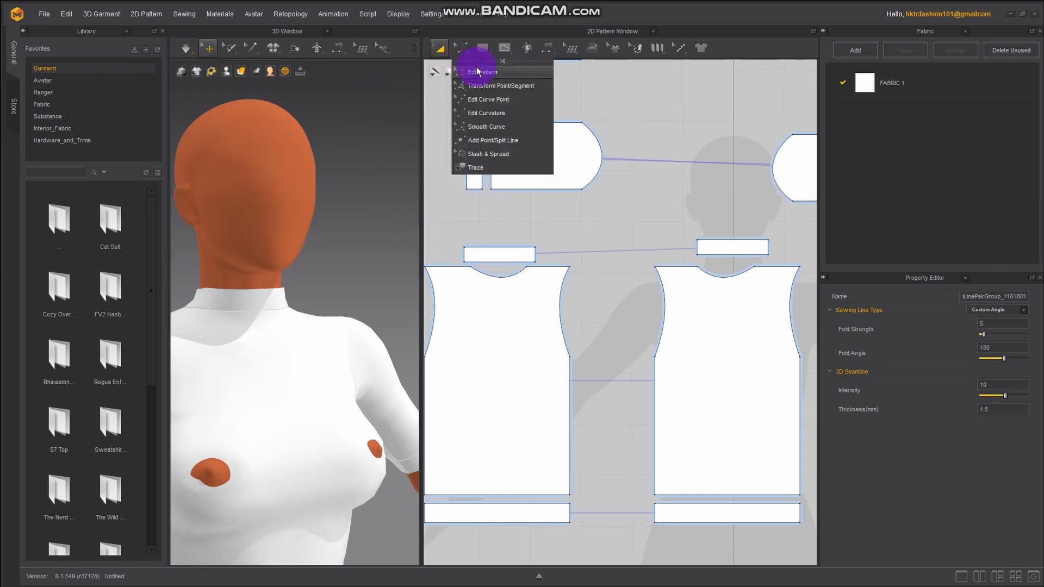
{"action": "left_click", "coordinate": [477, 68]}
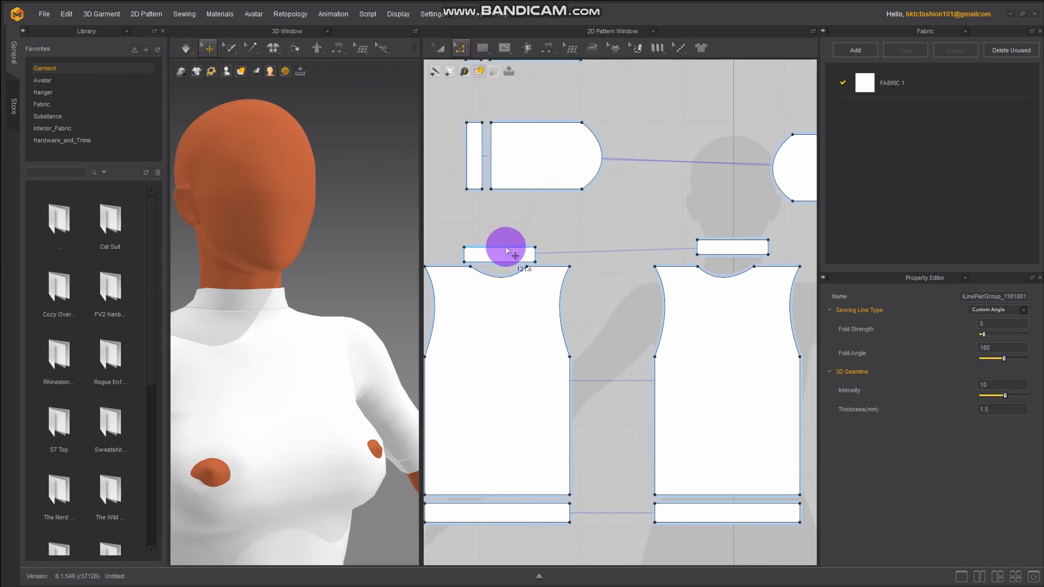
{"action": "left_click", "coordinate": [506, 248]}
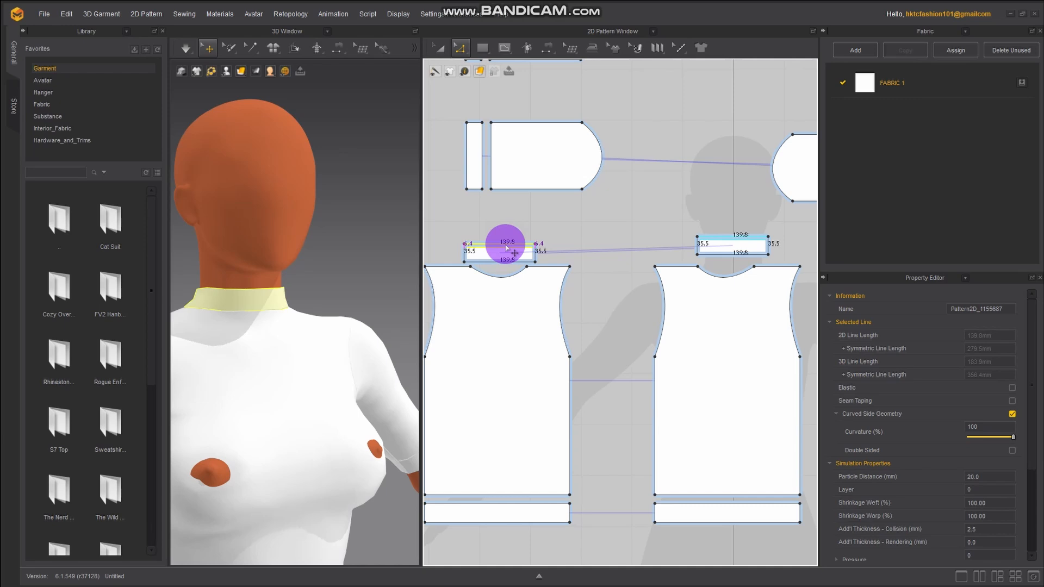
{"action": "mouse_move", "coordinate": [506, 249]}
{"action": "left_mouse_down"}
{"action": "mouse_move", "coordinate": [497, 252]}
{"action": "mouse_move", "coordinate": [525, 256]}
{"action": "left_mouse_up"}
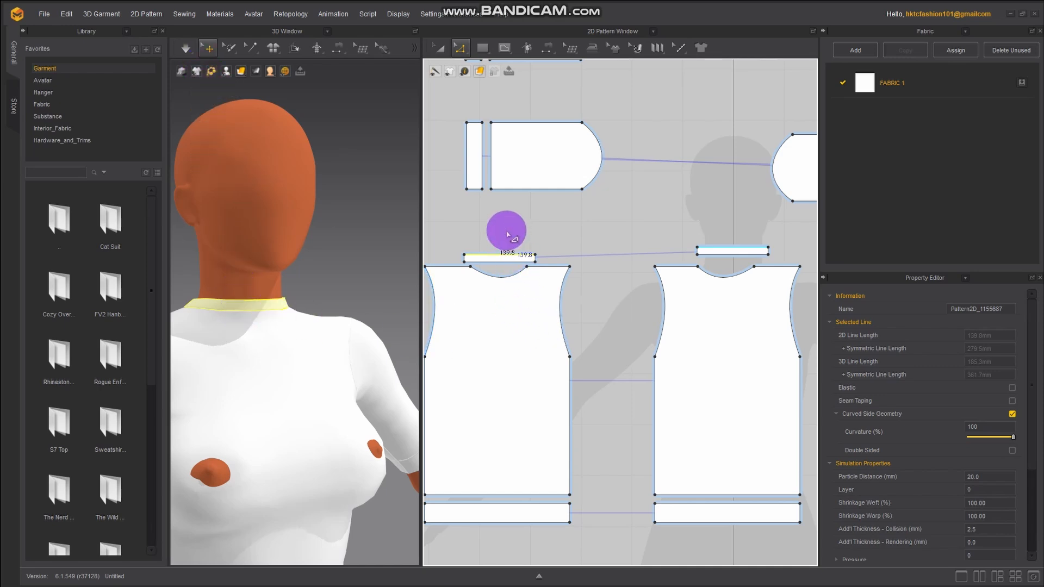
Deepen the linked torsos' neckline with Edit Curvature to a curve about 142 mm long
{"action": "left_click", "coordinate": [460, 49]}
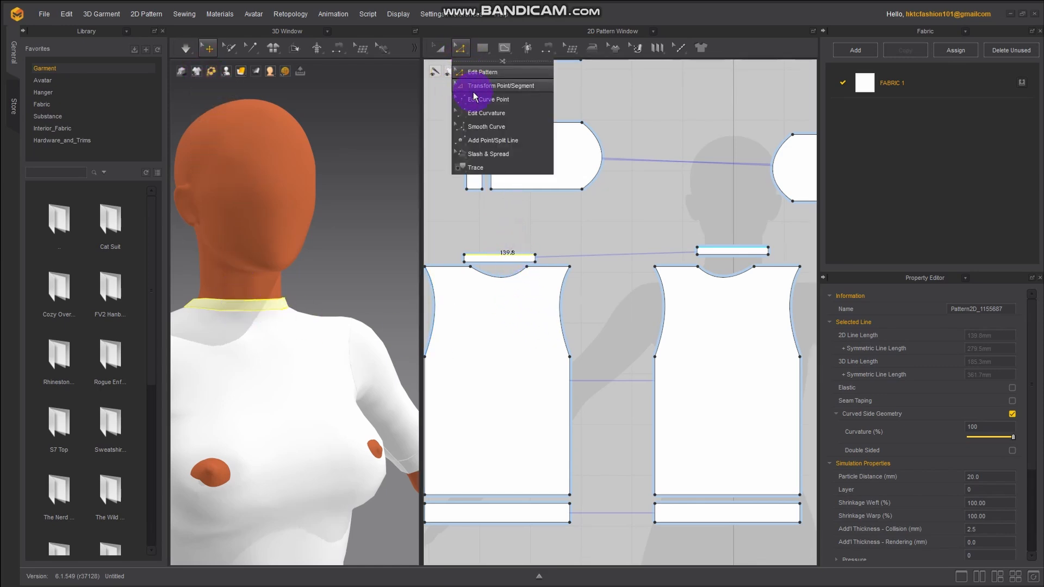
{"action": "left_click", "coordinate": [481, 116]}
{"action": "left_click", "coordinate": [501, 282]}
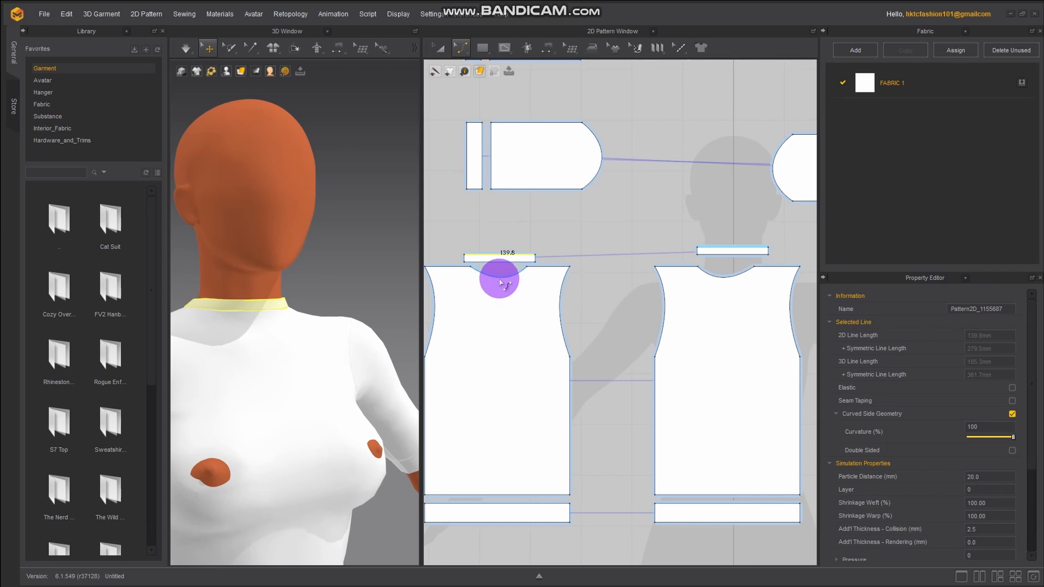
{"action": "mouse_move", "coordinate": [499, 295]}
{"action": "left_mouse_down"}
{"action": "mouse_move", "coordinate": [502, 303]}
{"action": "mouse_move", "coordinate": [501, 294]}
{"action": "left_mouse_up"}
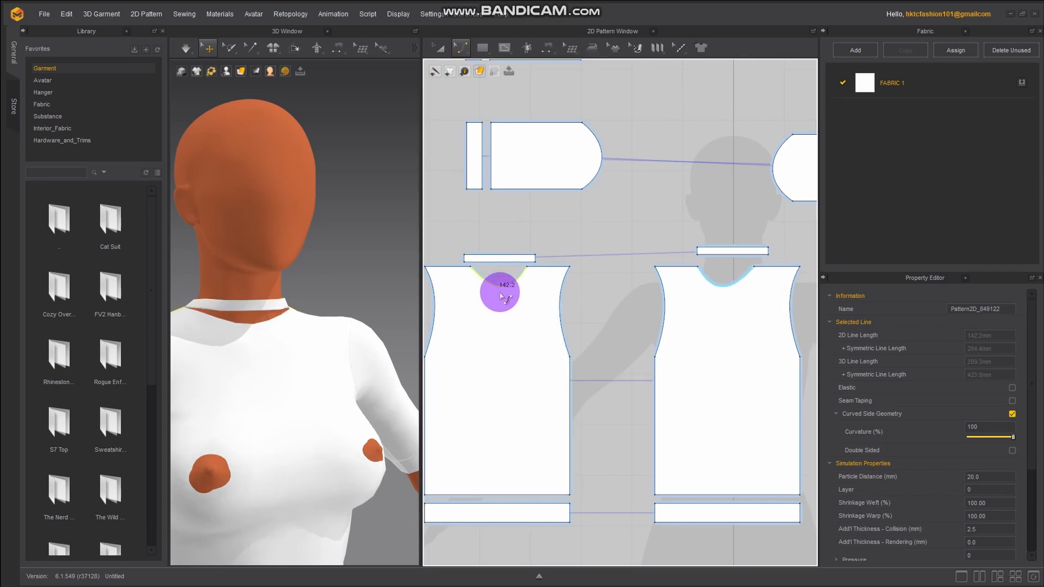
Simulate the shirt with the deeper neckline and check its fit from the front and back
{"action": "left_click", "coordinate": [189, 48]}
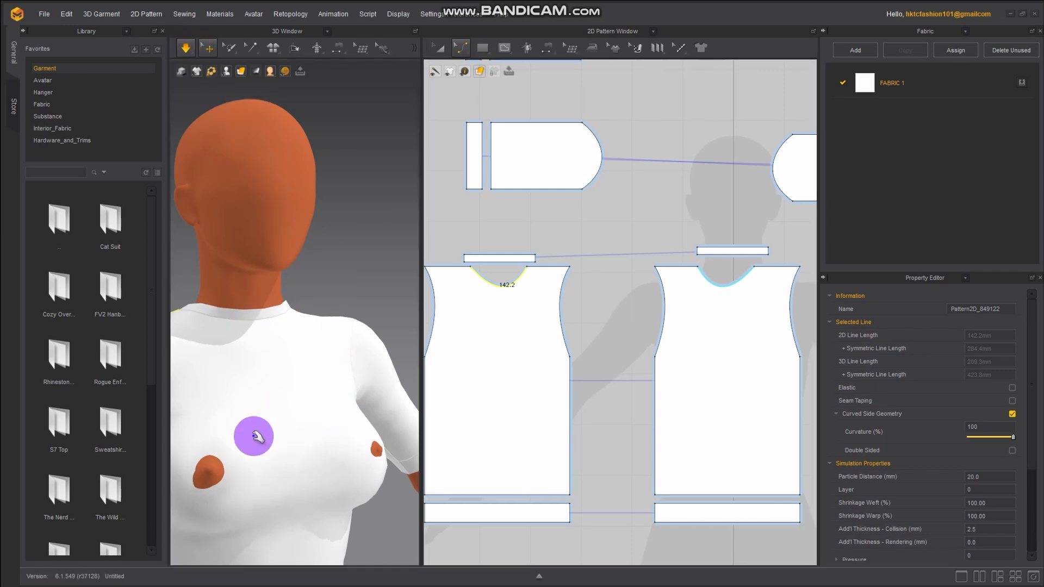
{"action": "scroll", "coordinate": [256, 435], "scroll_direction": "down", "scroll_amount": 2}
{"action": "right_click_drag", "start_coordinate": [256, 430], "coordinate": [212, 441]}
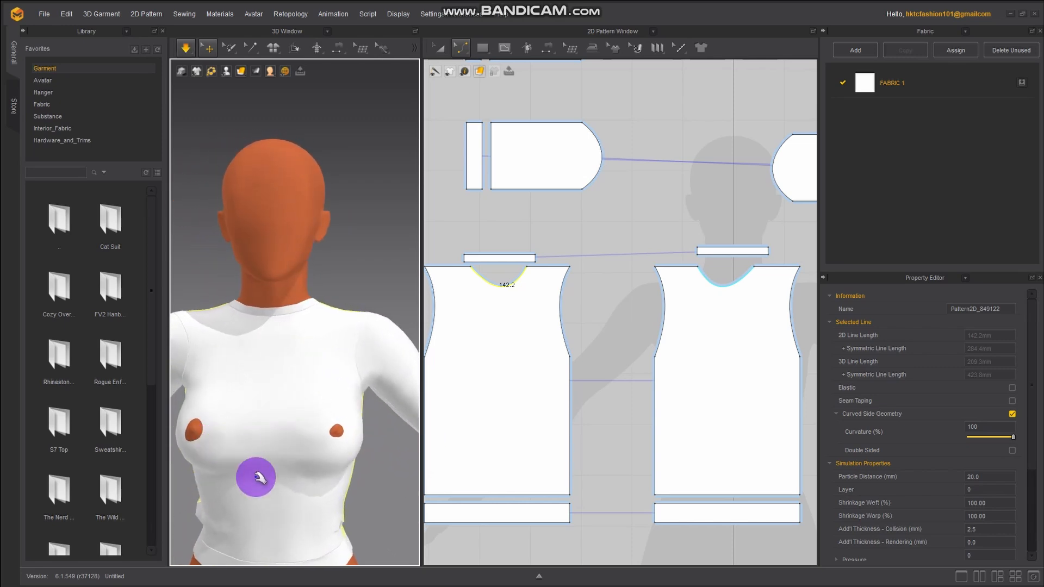
{"action": "scroll", "coordinate": [256, 497], "scroll_direction": "down", "scroll_amount": 2}
{"action": "right_click_drag", "start_coordinate": [256, 497], "coordinate": [429, 438]}
{"action": "middle_click_drag", "start_coordinate": [245, 493], "coordinate": [269, 448]}
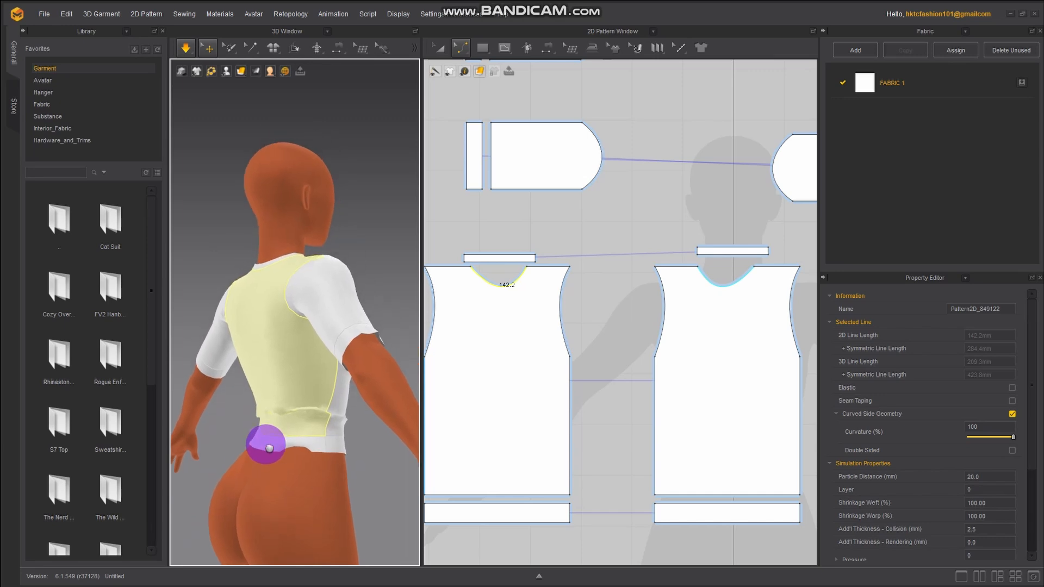
{"action": "mouse_move", "coordinate": [302, 450]}
{"action": "right_mouse_down"}
{"action": "mouse_move", "coordinate": [283, 449]}
{"action": "mouse_move", "coordinate": [354, 432]}
{"action": "mouse_move", "coordinate": [304, 454]}
{"action": "right_mouse_up"}
Pull the bunched back hem band down over the hips during simulation
{"action": "left_click", "coordinate": [252, 460]}
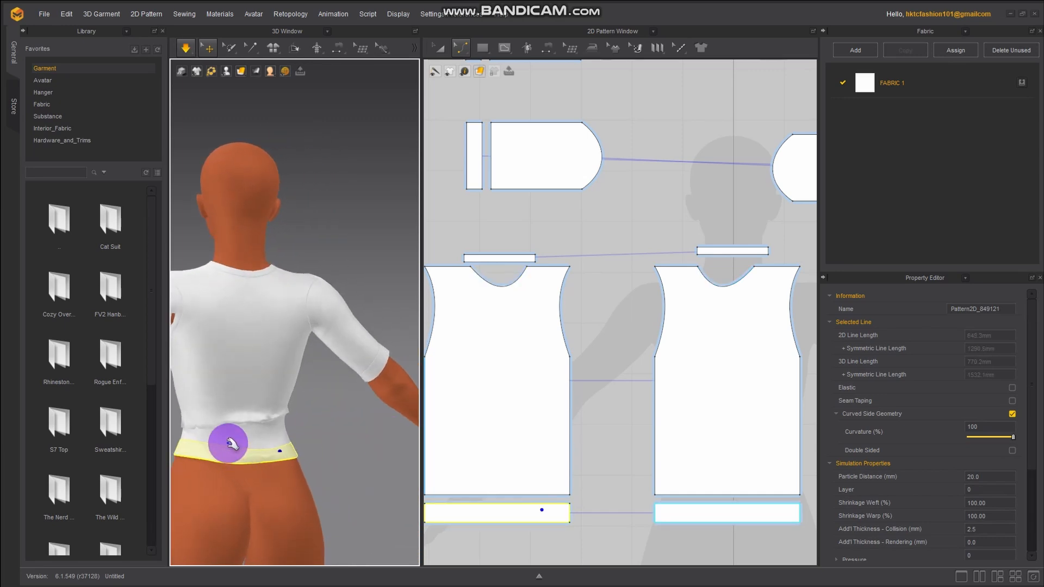
{"action": "left_click_drag", "start_coordinate": [231, 443], "coordinate": [223, 487]}
{"action": "right_click_drag", "start_coordinate": [182, 462], "coordinate": [278, 473]}
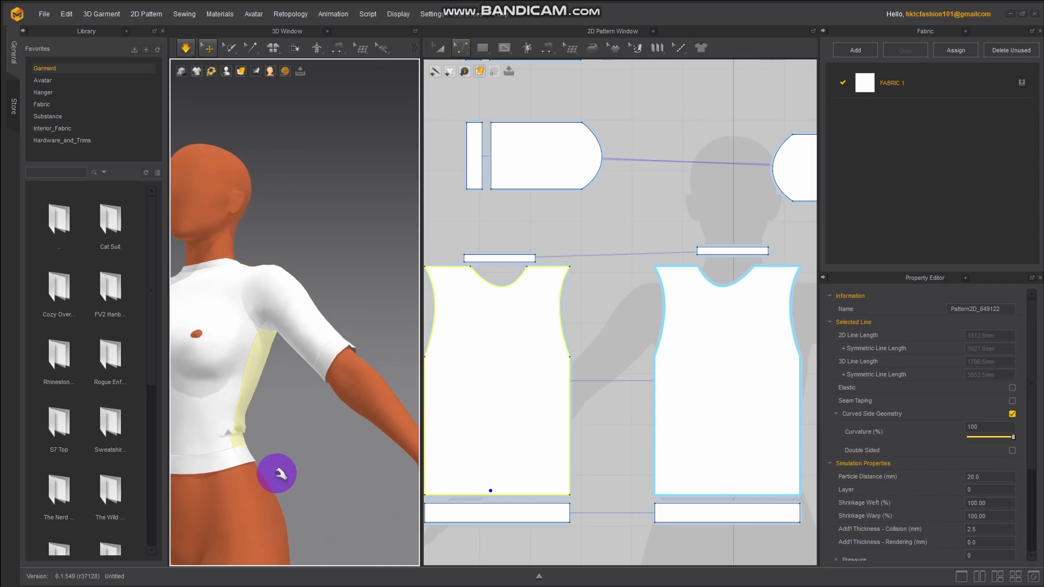
Pull the front torso and its hem band down at the waist to smooth the shirt during simulation
{"action": "right_click_drag", "start_coordinate": [225, 512], "coordinate": [348, 478]}
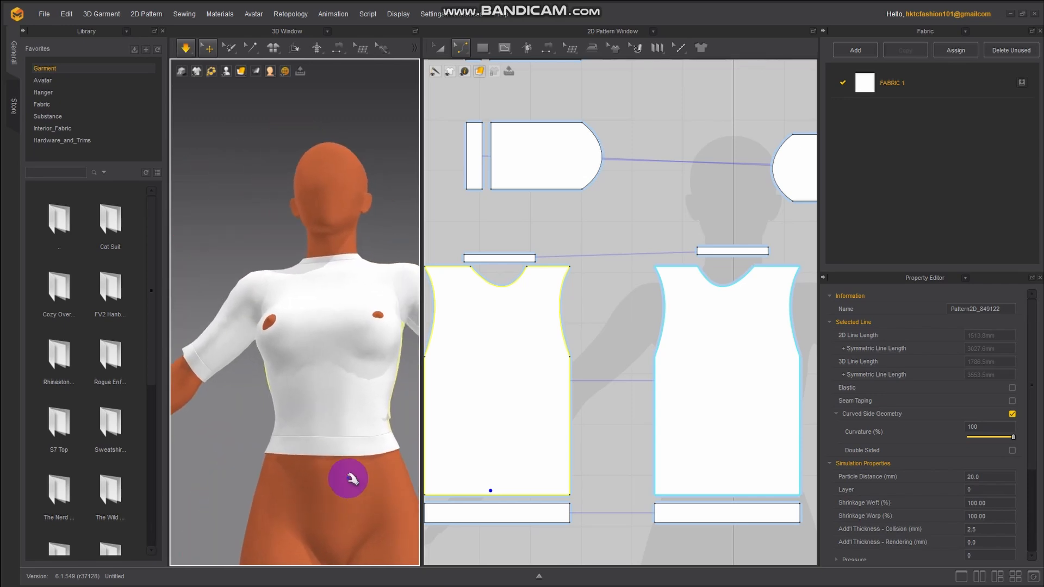
{"action": "left_click_drag", "start_coordinate": [284, 436], "coordinate": [237, 531]}
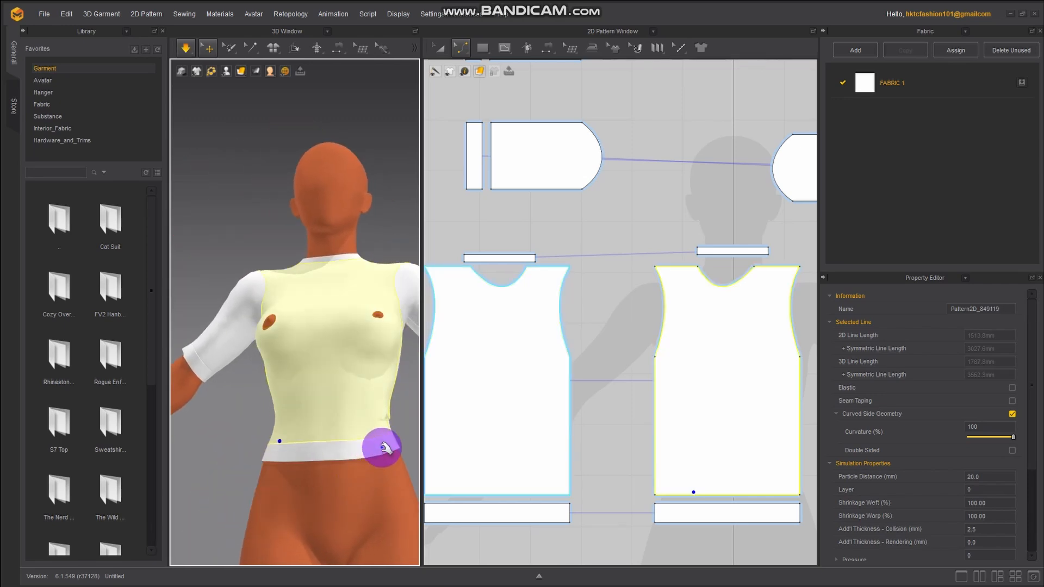
{"action": "right_click_drag", "start_coordinate": [380, 442], "coordinate": [337, 443]}
{"action": "left_click_drag", "start_coordinate": [353, 452], "coordinate": [361, 508]}
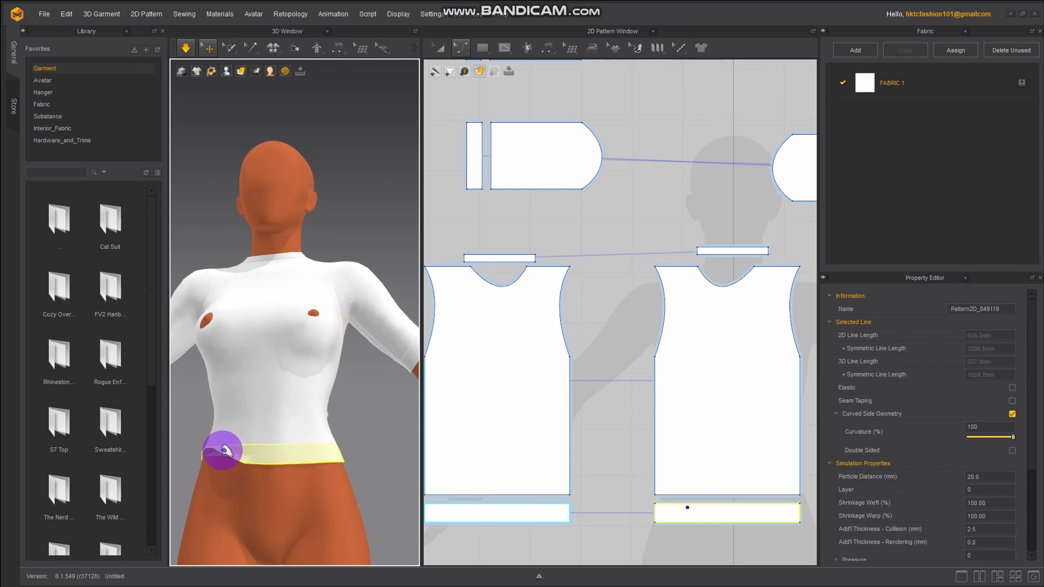
{"action": "right_click_drag", "start_coordinate": [215, 485], "coordinate": [182, 496]}
{"action": "left_click", "coordinate": [276, 372]}
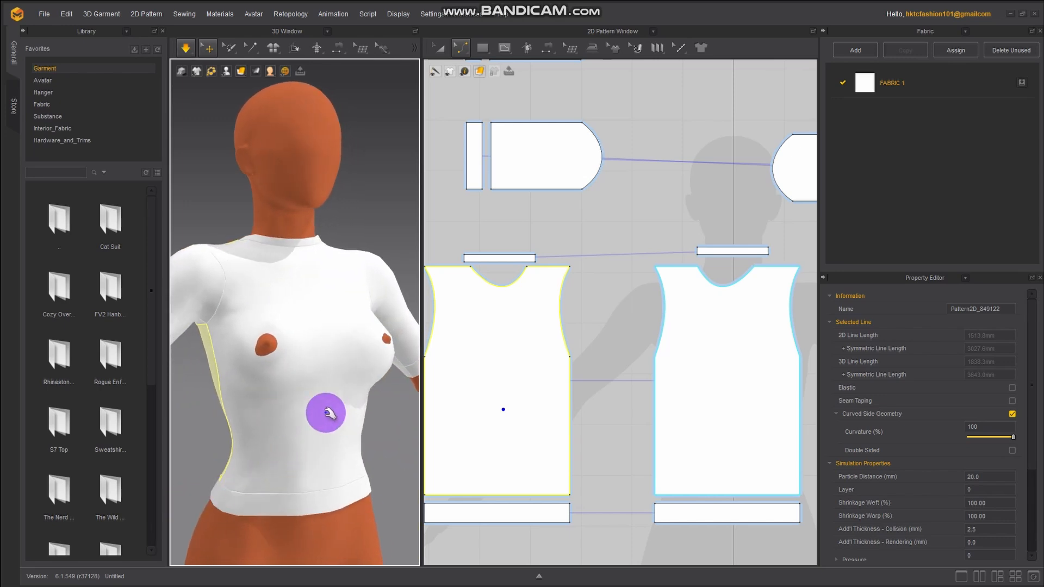
Bring the whole shirt and all its pattern pieces into view and activate Edit Pattern
{"action": "scroll", "coordinate": [332, 414], "scroll_direction": "down", "scroll_amount": 5}
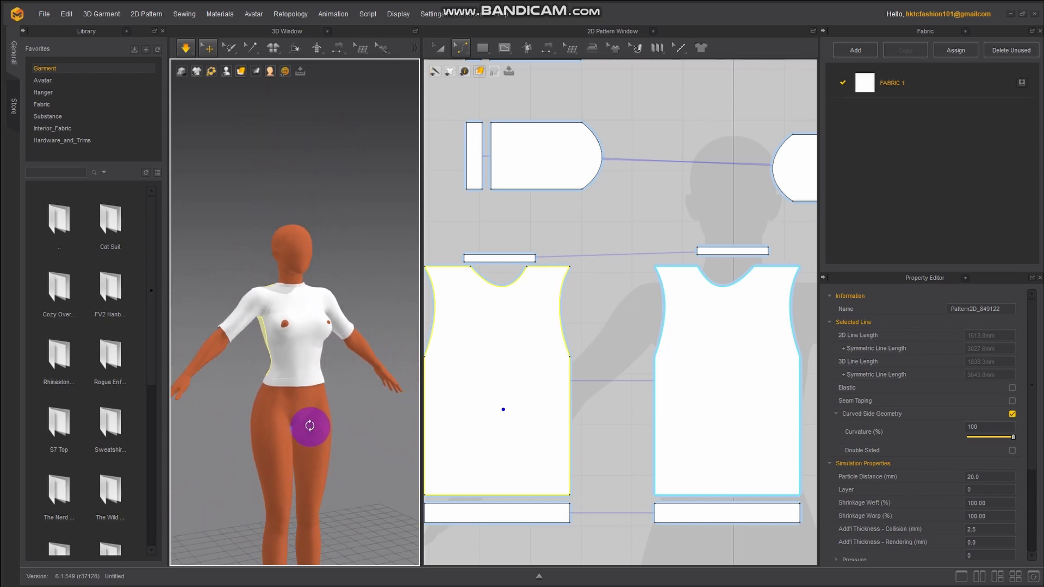
{"action": "right_click_drag", "start_coordinate": [310, 425], "coordinate": [278, 428]}
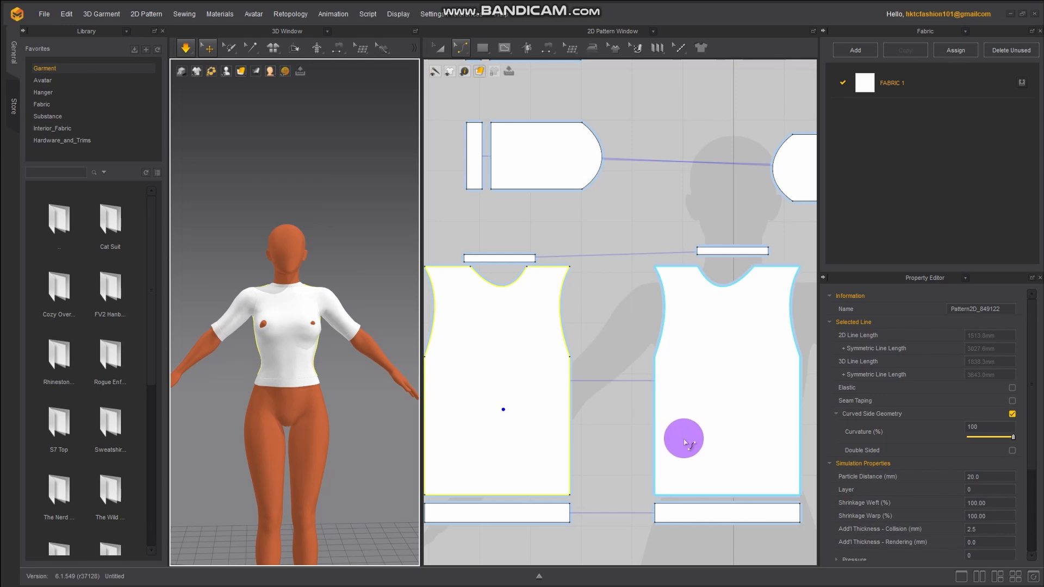
{"action": "scroll", "coordinate": [674, 440], "scroll_direction": "down", "scroll_amount": 4}
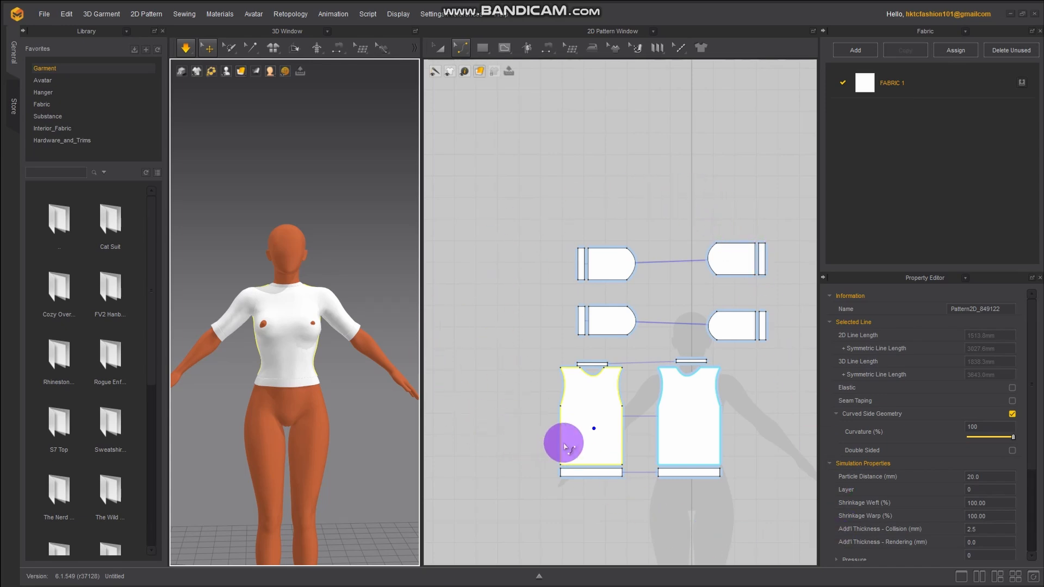
{"action": "left_click", "coordinate": [460, 47]}
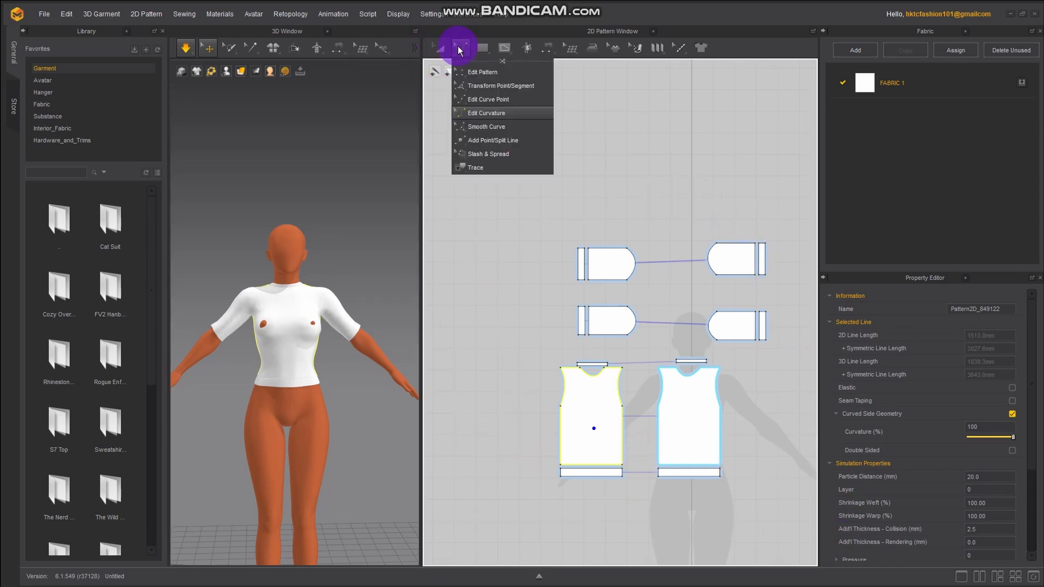
{"action": "left_click", "coordinate": [480, 70]}
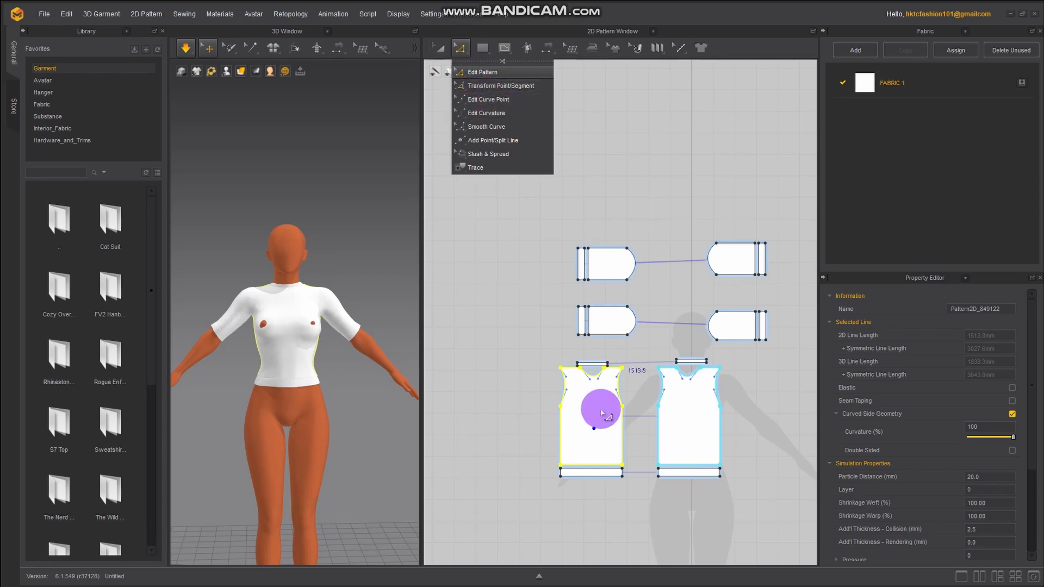